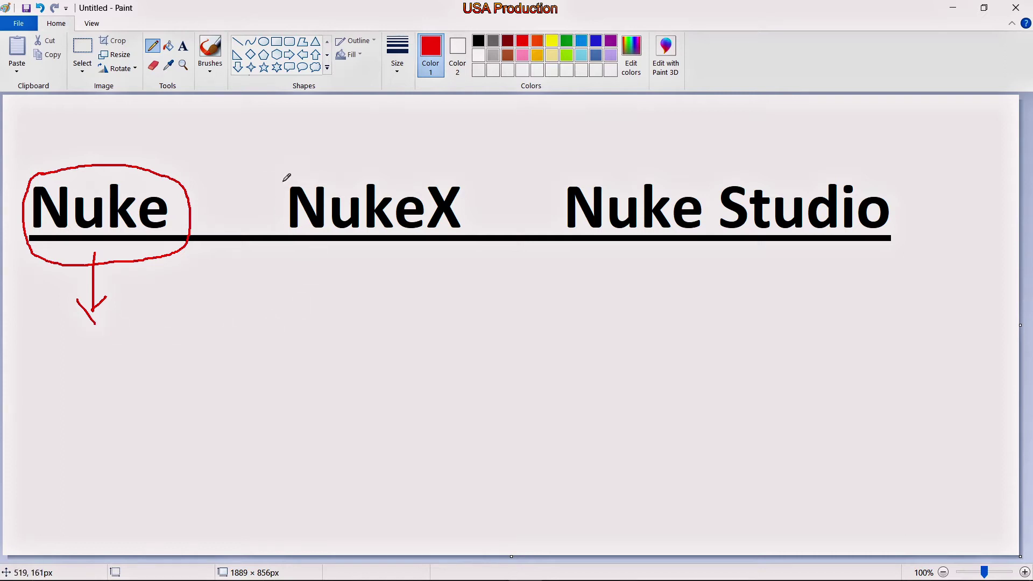
# - Box the NukeX and Nuke Studio headings with red freehand outlines and add check marks to the Nuke and NukeX headings
pyautogui.moveTo(270, 161)
pyautogui.mouseDown()
pyautogui.moveTo(470, 151)
pyautogui.moveTo(486, 166)
pyautogui.moveTo(490, 258)
pyautogui.moveTo(473, 288)
pyautogui.moveTo(273, 294)
pyautogui.moveTo(271, 155)
pyautogui.mouseUp()
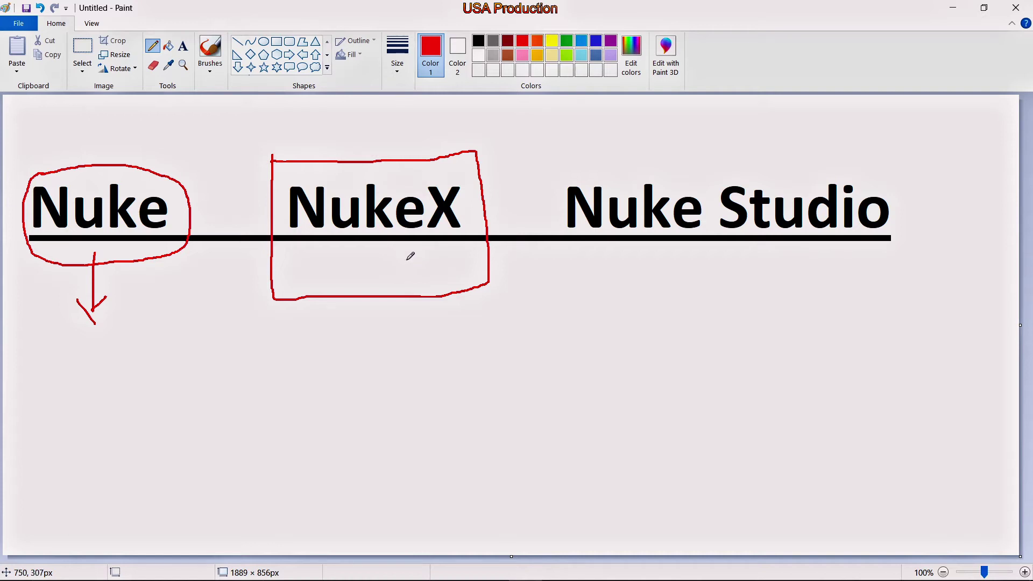
pyautogui.moveTo(81, 176); pyautogui.dragTo(141, 156)
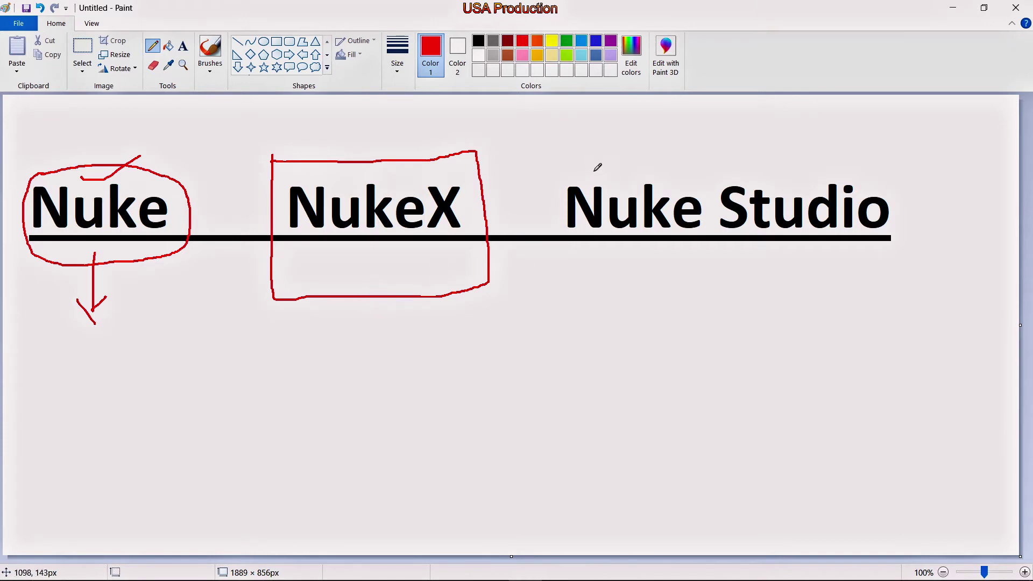
pyautogui.moveTo(555, 166)
pyautogui.mouseDown()
pyautogui.moveTo(554, 259)
pyautogui.moveTo(586, 267)
pyautogui.moveTo(933, 257)
pyautogui.moveTo(939, 174)
pyautogui.moveTo(909, 157)
pyautogui.moveTo(565, 164)
pyautogui.mouseUp()
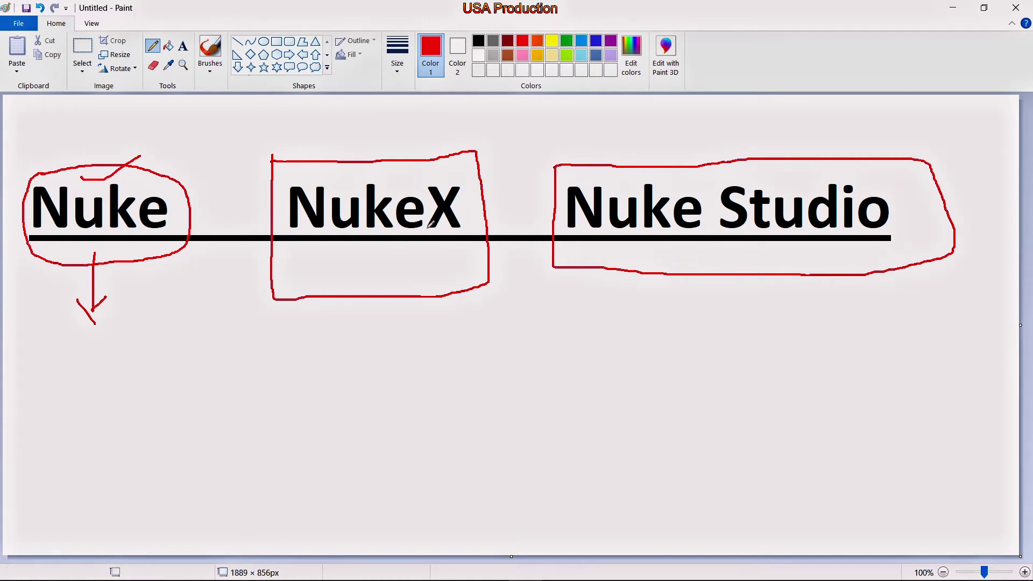
pyautogui.moveTo(400, 262)
pyautogui.mouseDown()
pyautogui.moveTo(416, 296)
pyautogui.moveTo(504, 271)
pyautogui.moveTo(500, 285)
pyautogui.mouseUp()
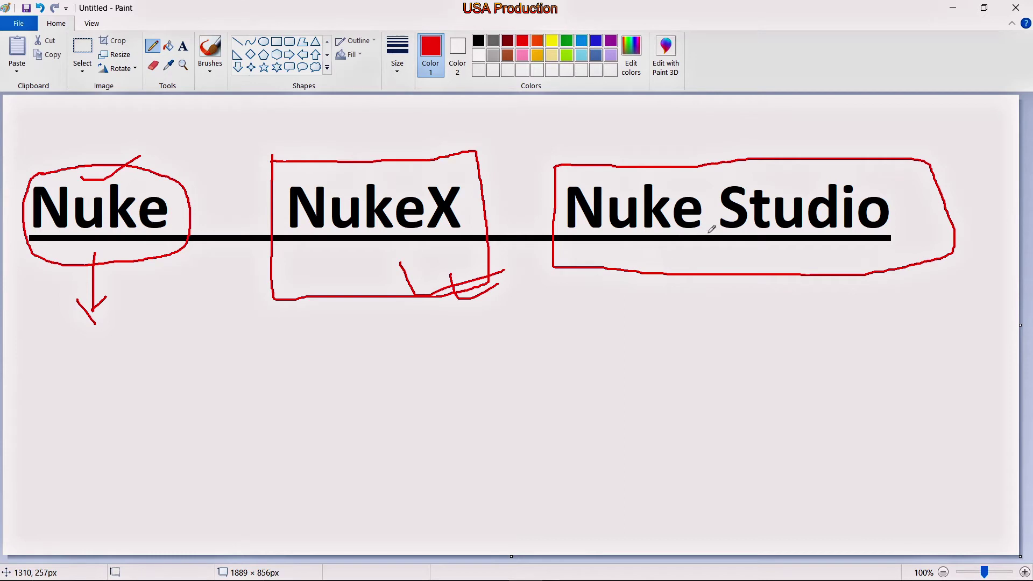
# - Handwrite "Nuke X" in red below the Nuke Studio box and circle the handwritten words
pyautogui.moveTo(698, 279)
pyautogui.mouseDown()
pyautogui.moveTo(698, 319)
pyautogui.moveTo(719, 299)
pyautogui.mouseUp()
pyautogui.moveTo(697, 278); pyautogui.dragTo(724, 311)
pyautogui.moveTo(735, 297); pyautogui.dragTo(746, 314)
pyautogui.moveTo(759, 279)
pyautogui.mouseDown()
pyautogui.moveTo(762, 325)
pyautogui.moveTo(790, 319)
pyautogui.moveTo(806, 337)
pyautogui.mouseUp()
pyautogui.moveTo(847, 288); pyautogui.dragTo(824, 331)
pyautogui.moveTo(816, 305); pyautogui.dragTo(859, 344)
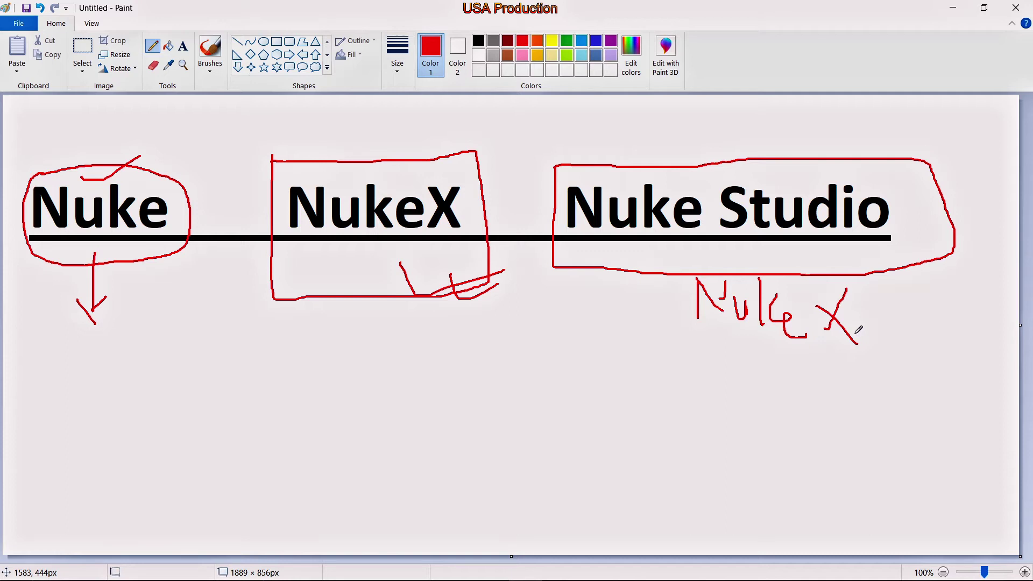
pyautogui.moveTo(677, 274)
pyautogui.mouseDown()
pyautogui.moveTo(667, 296)
pyautogui.moveTo(856, 363)
pyautogui.moveTo(846, 276)
pyautogui.moveTo(694, 277)
pyautogui.mouseUp()
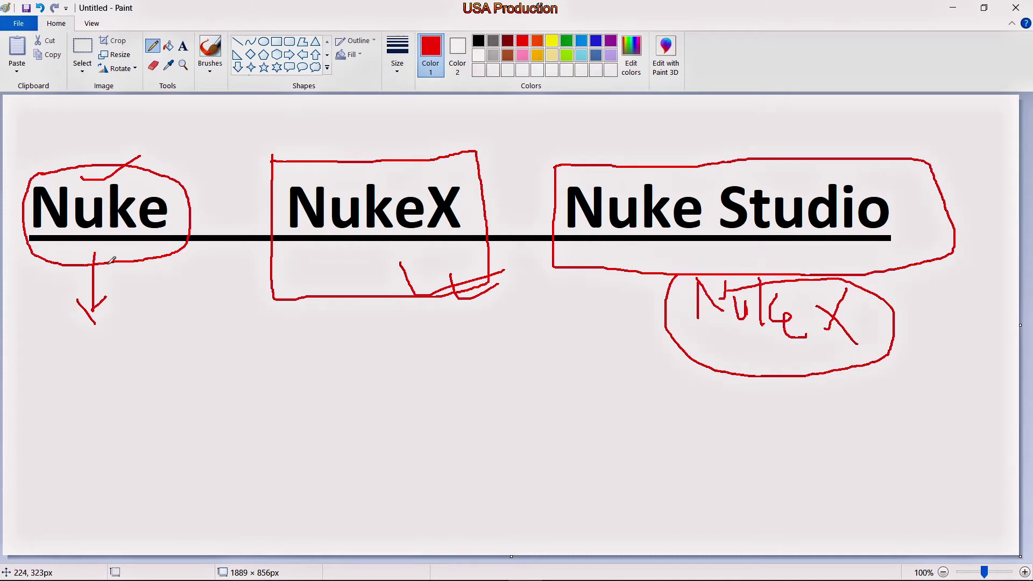
# - Sketch a small crossed red mark below the circled "Nuke X" note and add two check marks along the upper edge of the Nuke Studio box
pyautogui.moveTo(770, 400); pyautogui.dragTo(748, 452)
pyautogui.moveTo(745, 417)
pyautogui.mouseDown()
pyautogui.moveTo(784, 460)
pyautogui.moveTo(743, 425)
pyautogui.moveTo(766, 453)
pyautogui.mouseUp()
pyautogui.moveTo(791, 410); pyautogui.dragTo(790, 453)
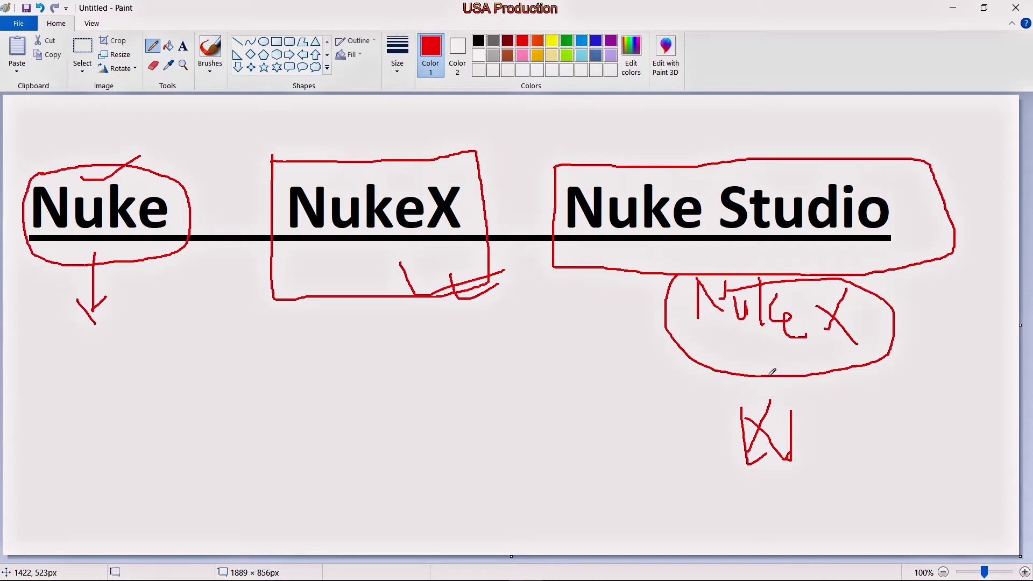
pyautogui.moveTo(553, 160); pyautogui.dragTo(682, 132)
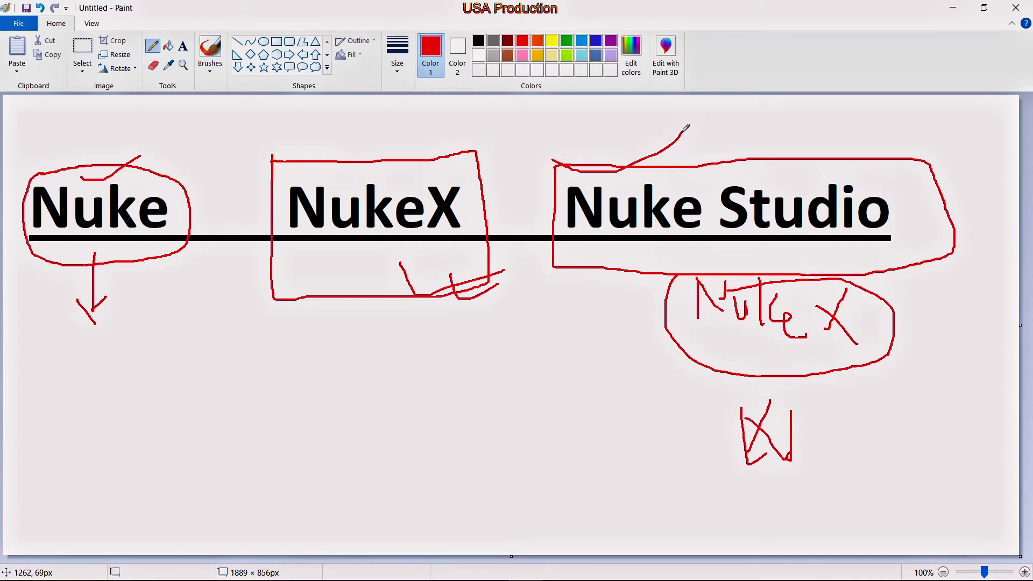
pyautogui.moveTo(617, 162); pyautogui.dragTo(749, 131)
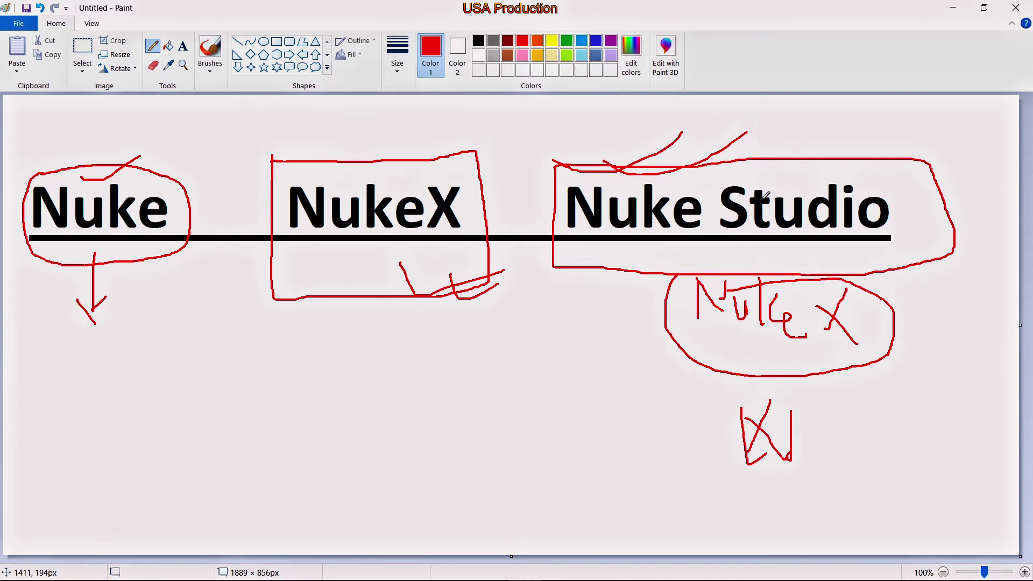
# - Draw repeated red loops around the boxed NukeX heading and a freehand stroke around the Nuke heading
pyautogui.moveTo(276, 132); pyautogui.dragTo(341, 335)
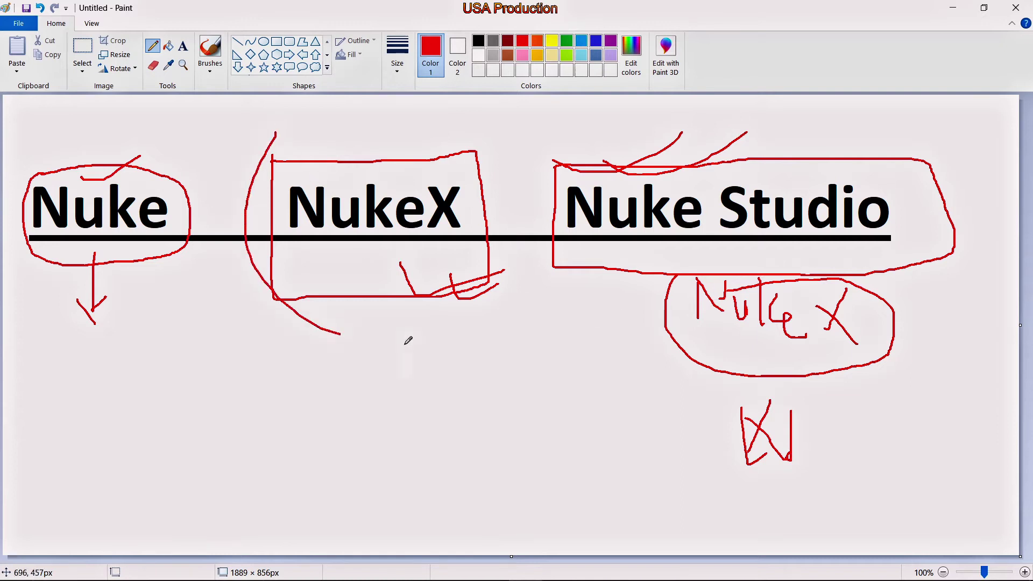
pyautogui.moveTo(408, 340)
pyautogui.mouseDown()
pyautogui.moveTo(304, 132)
pyautogui.moveTo(479, 162)
pyautogui.moveTo(469, 203)
pyautogui.moveTo(521, 263)
pyautogui.moveTo(359, 166)
pyautogui.mouseUp()
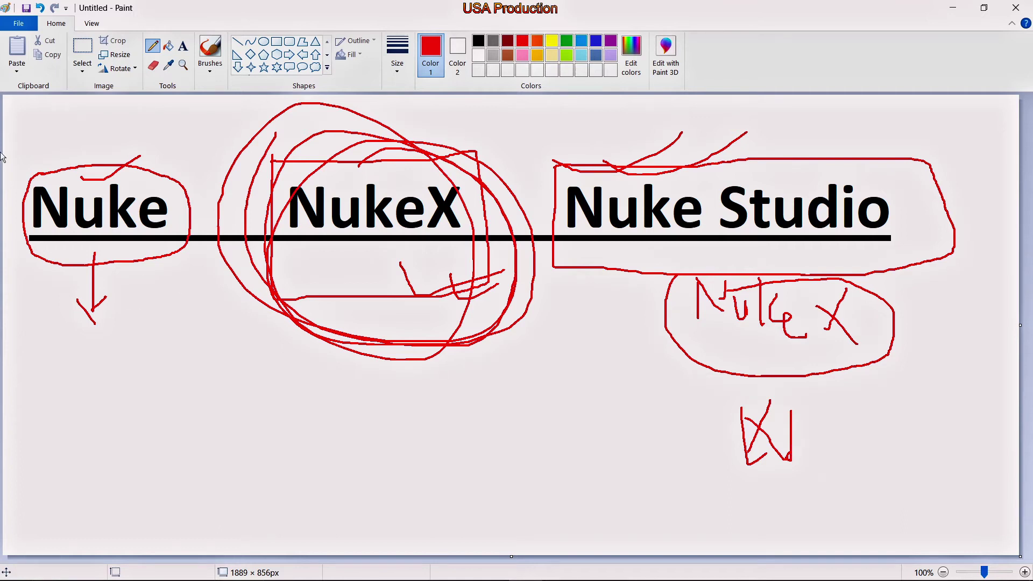
pyautogui.moveTo(28, 168)
pyautogui.mouseDown()
pyautogui.moveTo(189, 164)
pyautogui.moveTo(209, 151)
pyautogui.mouseUp()
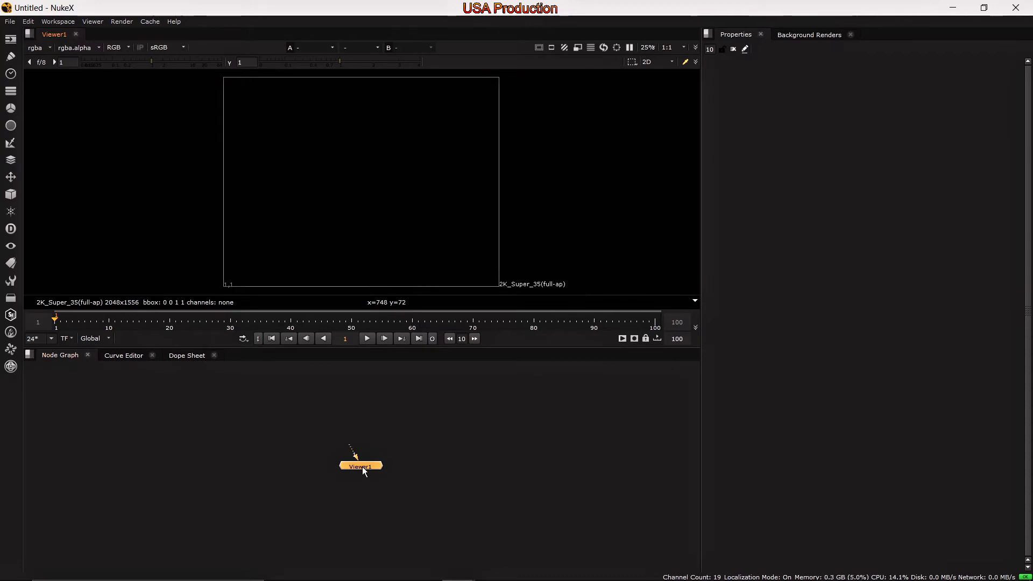
# - Move the Viewer1 node slightly down and to the right in the node graph, leaving it deselected
pyautogui.moveTo(363, 471); pyautogui.dragTo(374, 489)
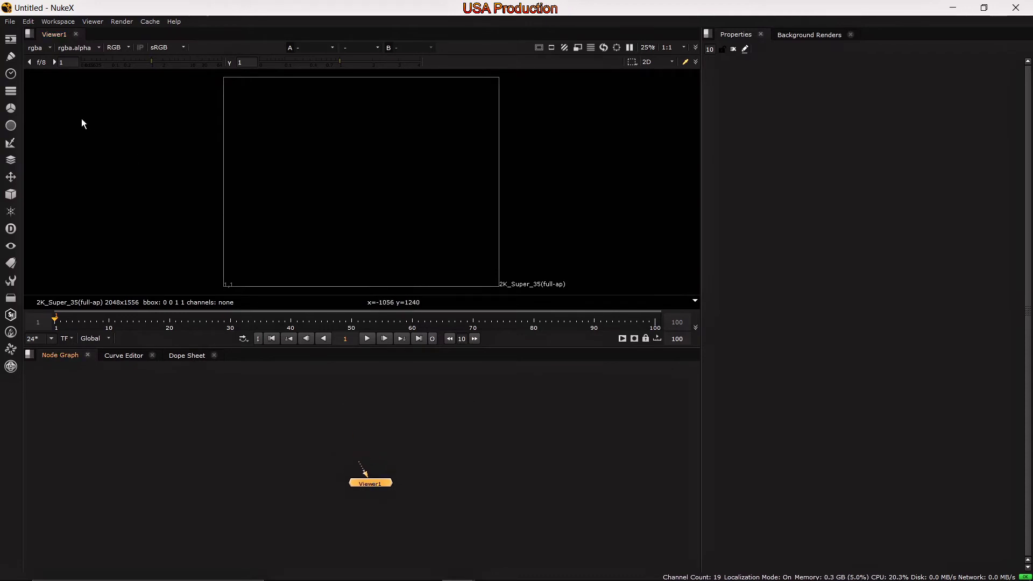
pyautogui.click(13, 41)
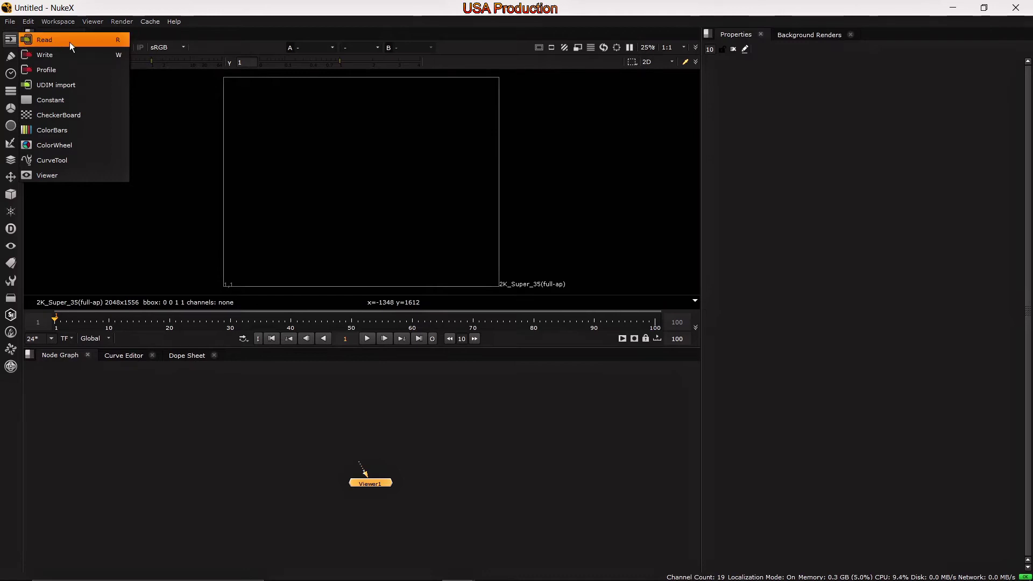
pyautogui.click(245, 531)
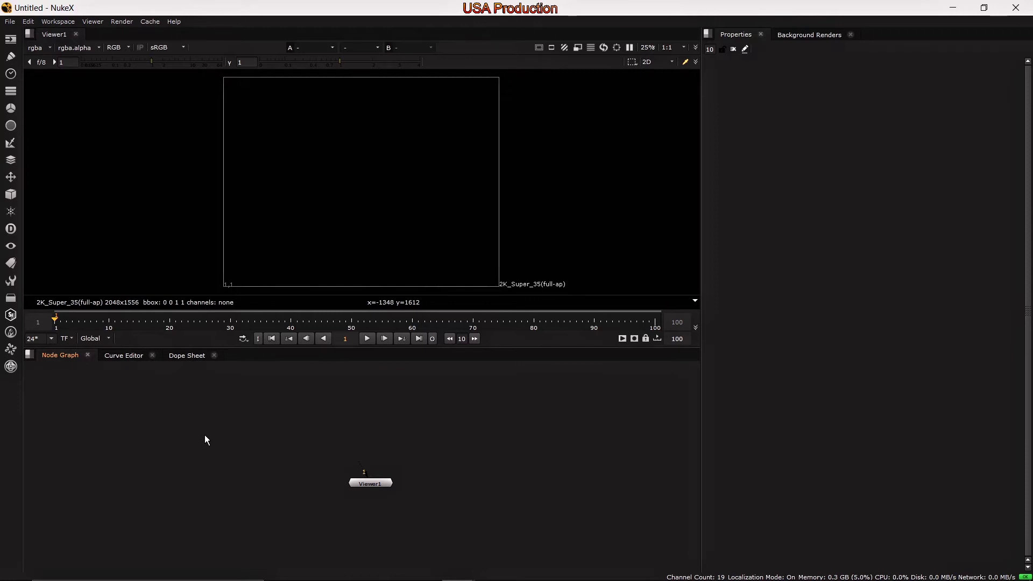
# - Create a Read node and browse to the Video For Test folder on drive F for its file
pyautogui.press('Tab')
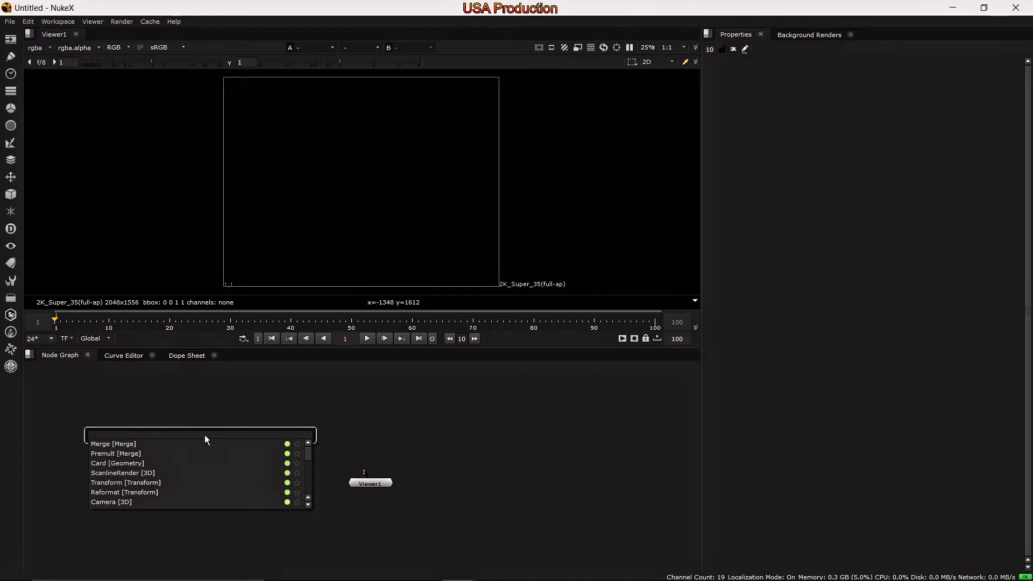
pyautogui.write('read')
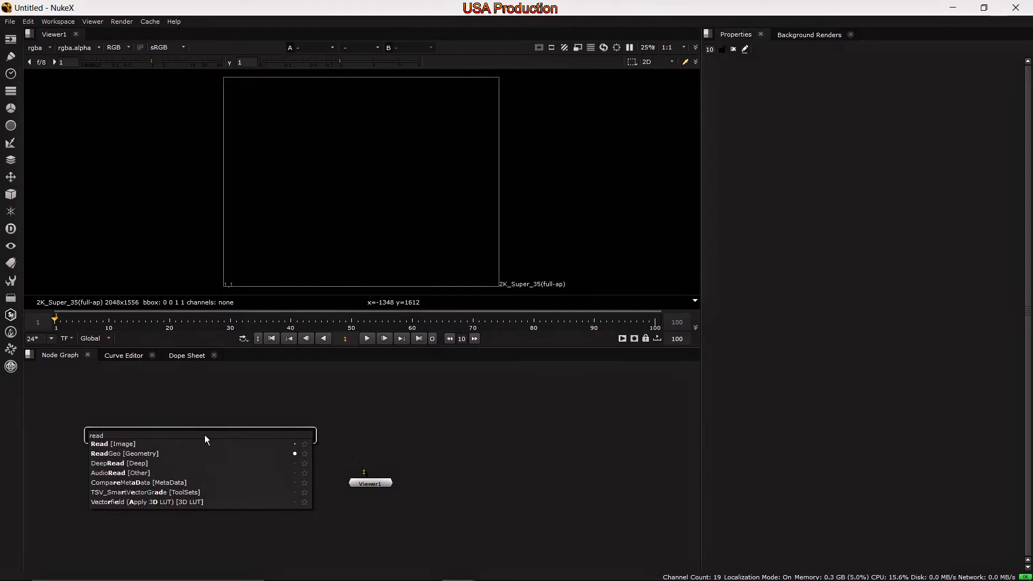
pyautogui.press('Return')
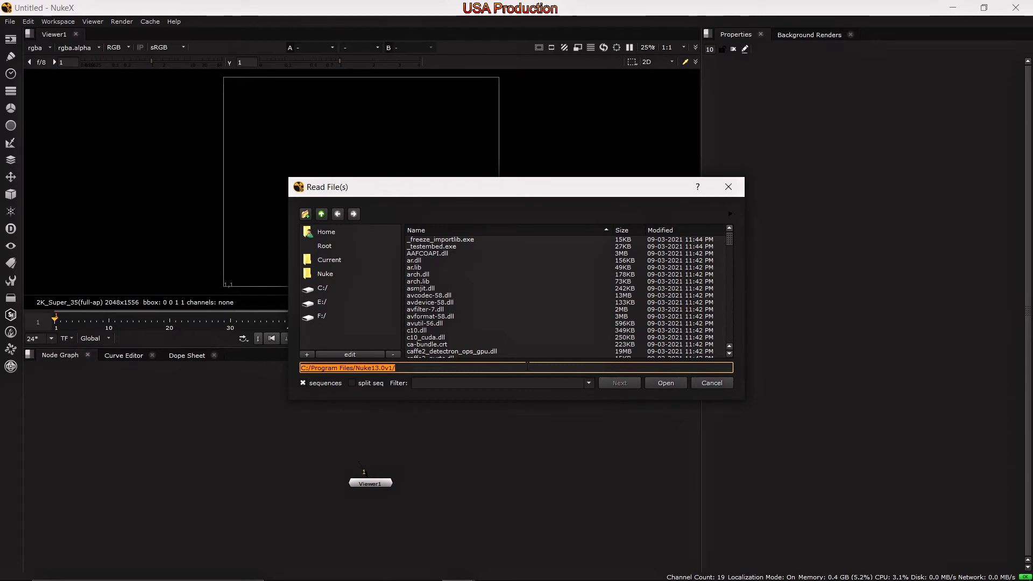
pyautogui.click(332, 319)
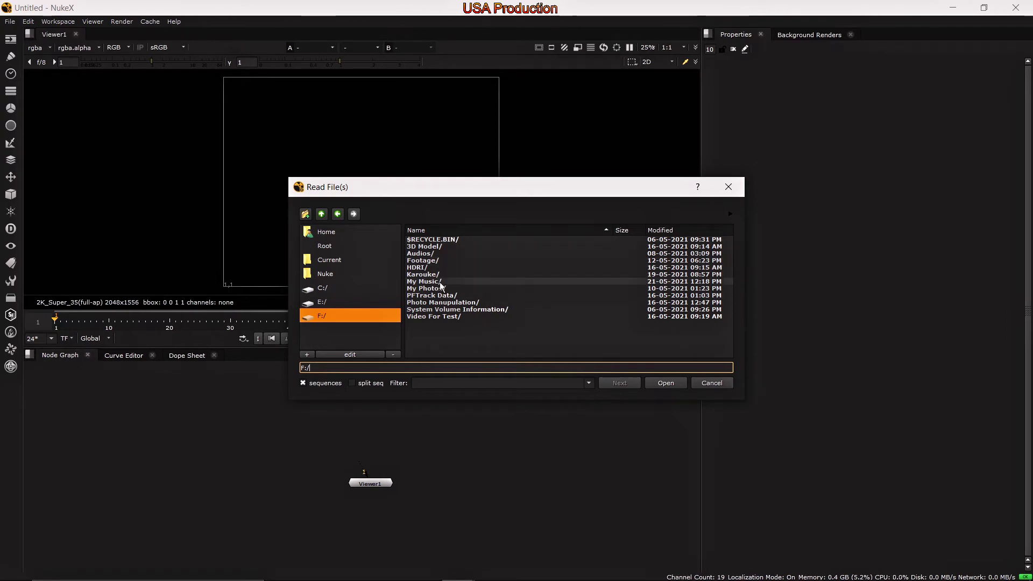
pyautogui.doubleClick(434, 316)
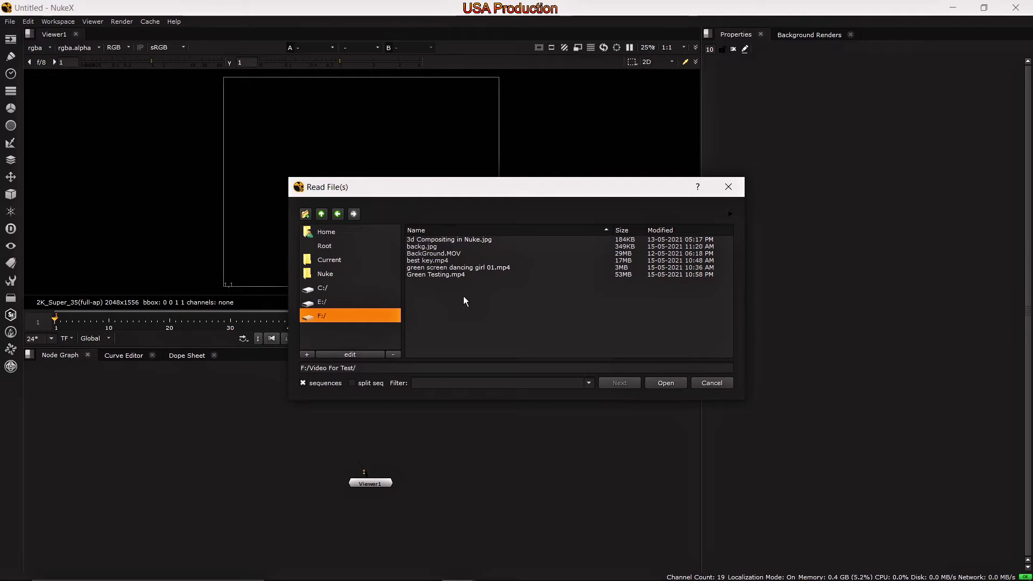
# - Select BackGround.MOV in the file browser and preview its footage up to frame 55
pyautogui.click(456, 253)
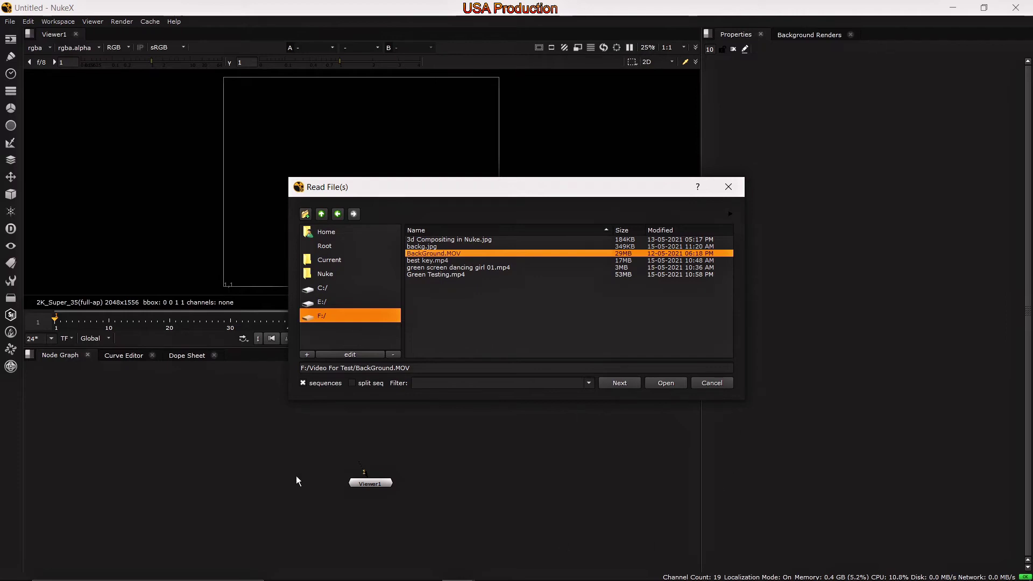
pyautogui.moveTo(495, 192); pyautogui.dragTo(493, 147)
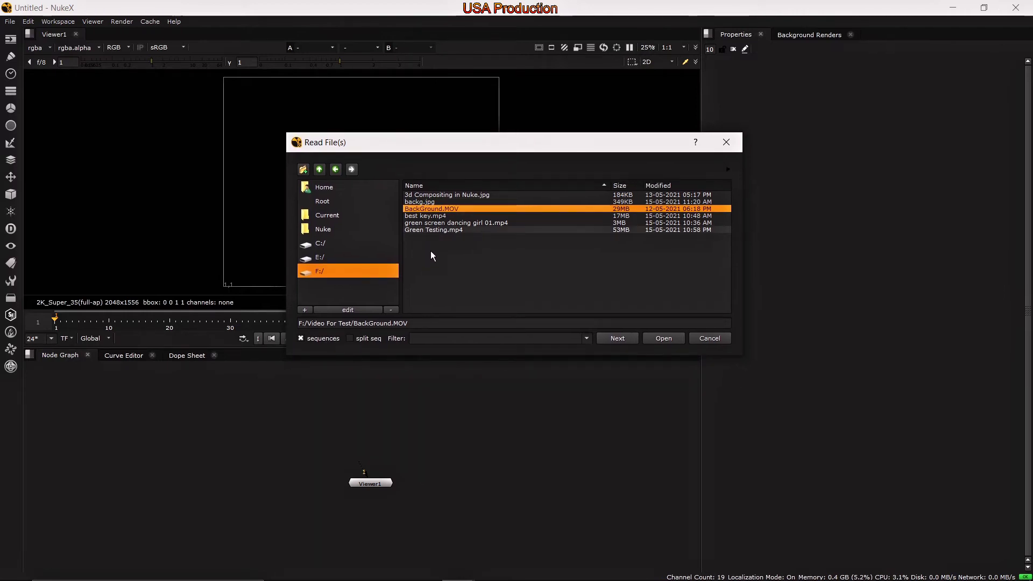
pyautogui.click(730, 169)
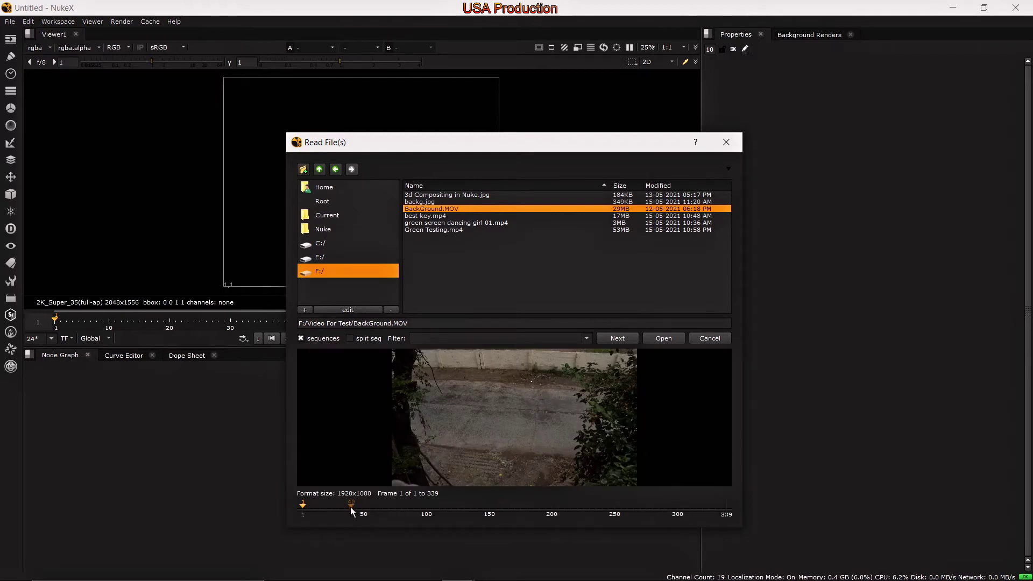
pyautogui.click(322, 512)
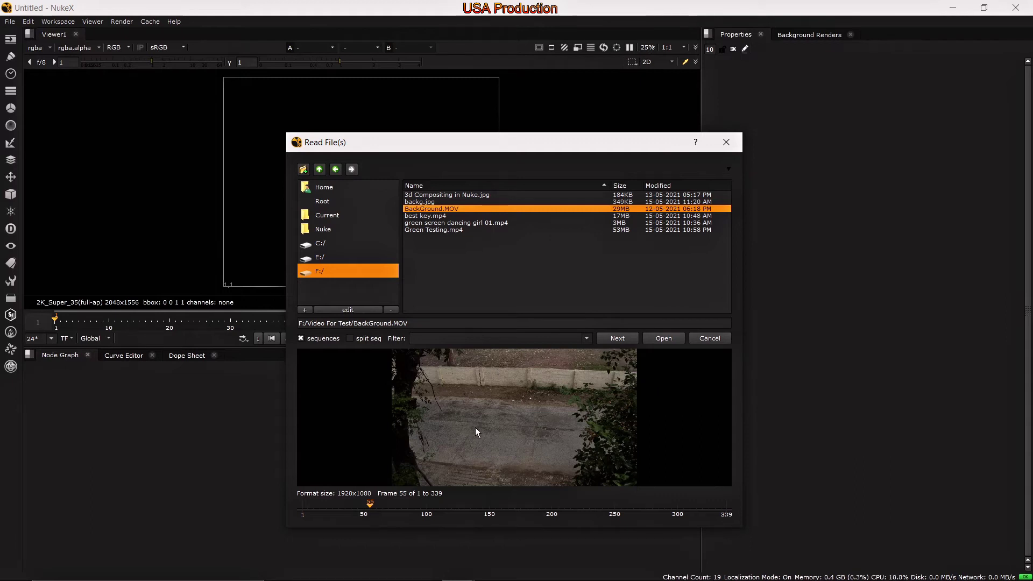
# - Queue BackGround.MOV for import, add backg.jpg, and open both files as Read nodes
pyautogui.click(622, 340)
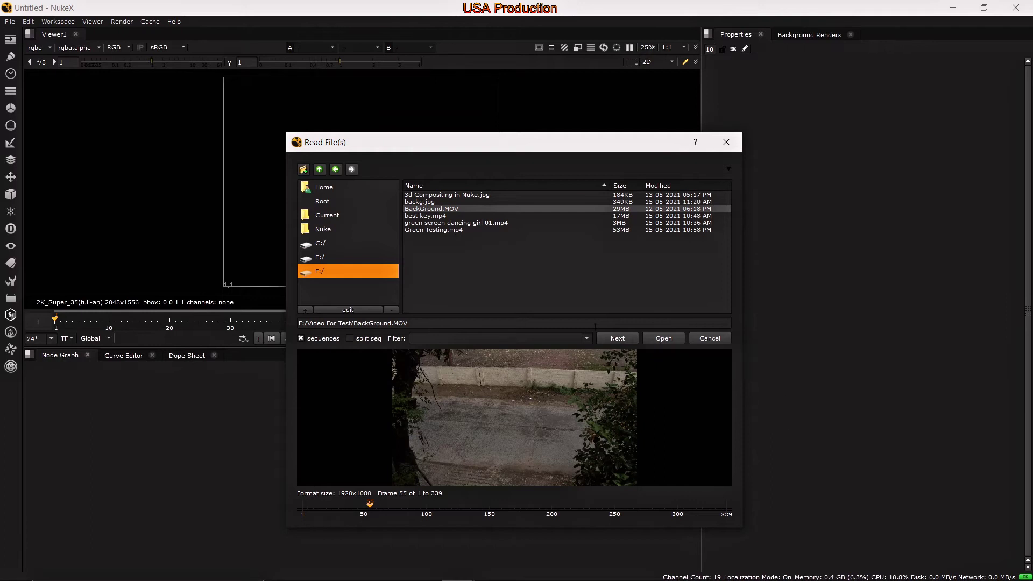
pyautogui.click(428, 202)
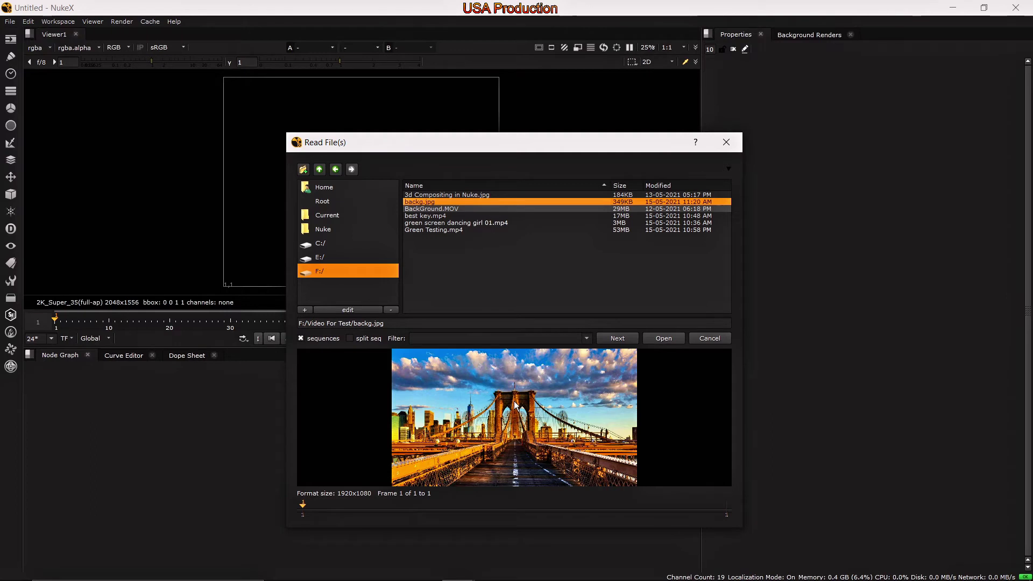
pyautogui.click(661, 338)
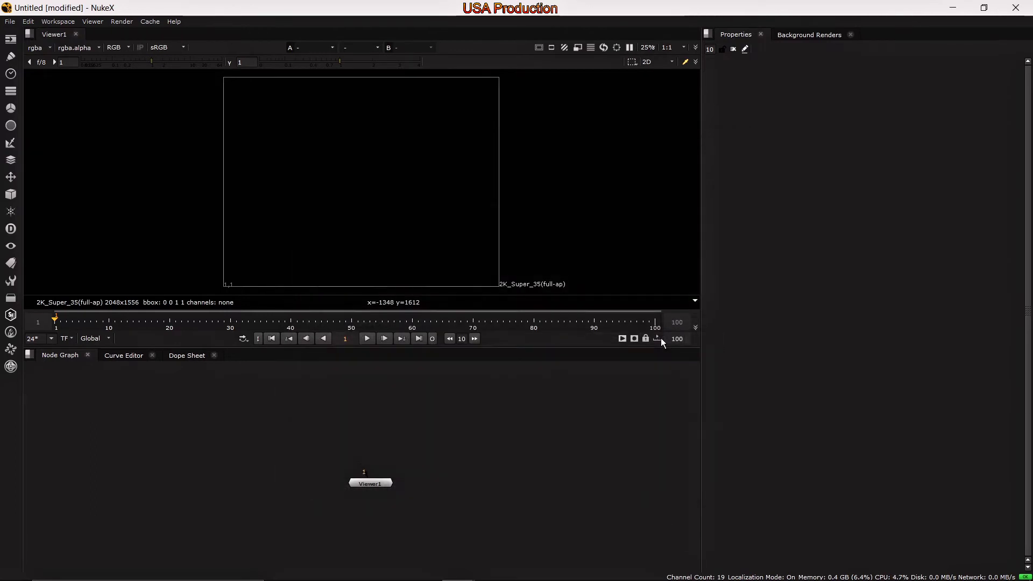
# - Arrange the backg.jpg and BackGround.MOV Read nodes side by side, to the left of the Viewer1 node
pyautogui.scroll(5, 308, 499)
pyautogui.moveTo(300, 498); pyautogui.dragTo(393, 419)
pyautogui.moveTo(396, 488); pyautogui.dragTo(409, 534, button='middle')
pyautogui.moveTo(266, 516); pyautogui.dragTo(189, 470)
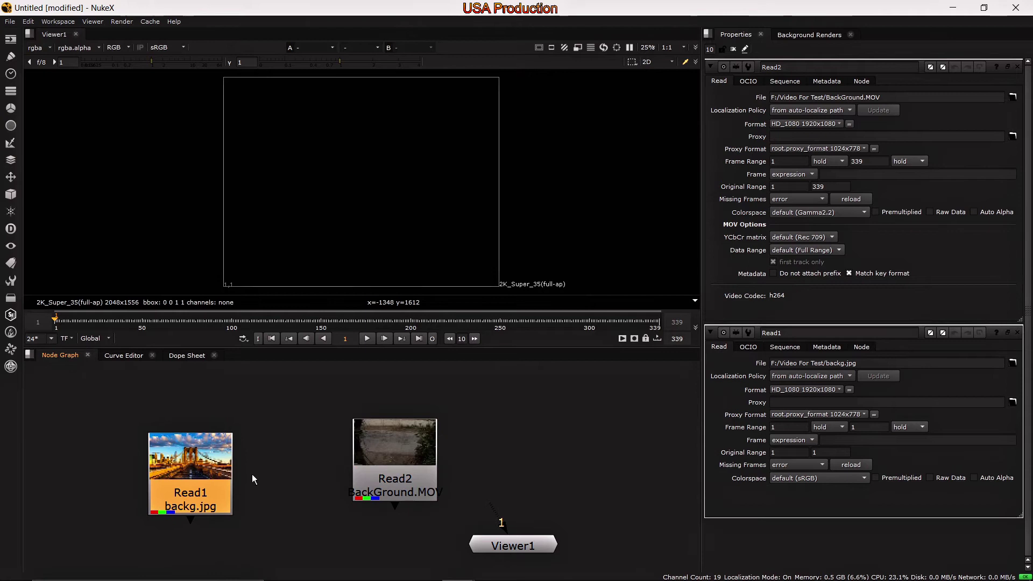
pyautogui.moveTo(413, 471); pyautogui.dragTo(342, 454)
pyautogui.moveTo(371, 511); pyautogui.dragTo(367, 477, button='middle')
pyautogui.scroll(2, 247, 483)
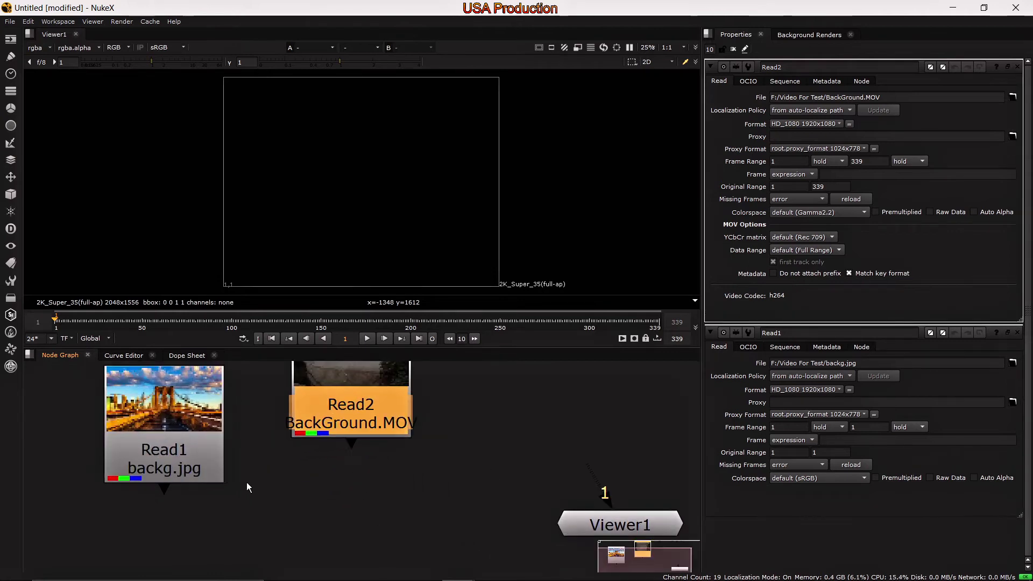
pyautogui.scroll(2, 247, 482)
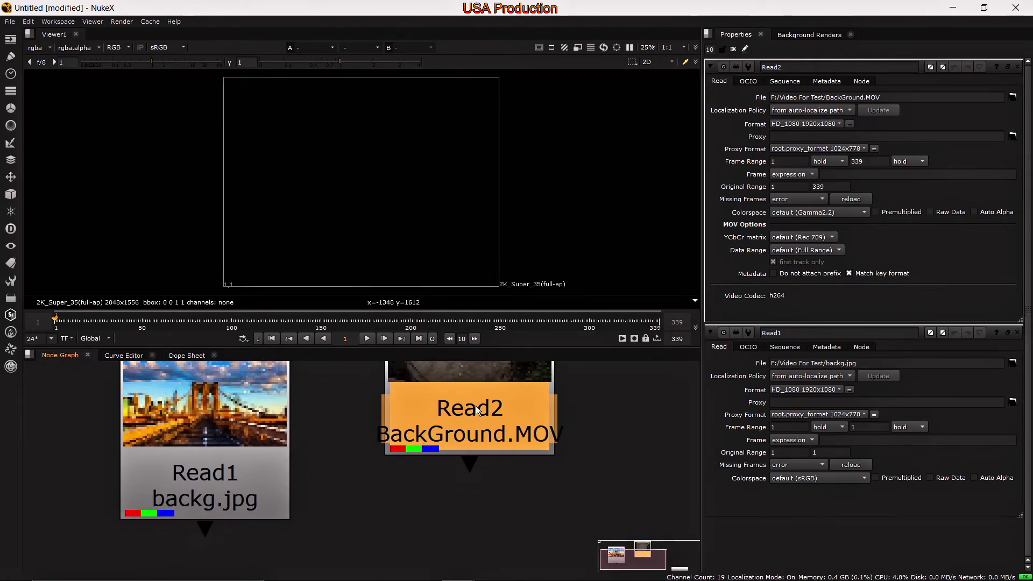
pyautogui.scroll(-3, 408, 455)
pyautogui.moveTo(460, 484); pyautogui.dragTo(344, 499, button='middle')
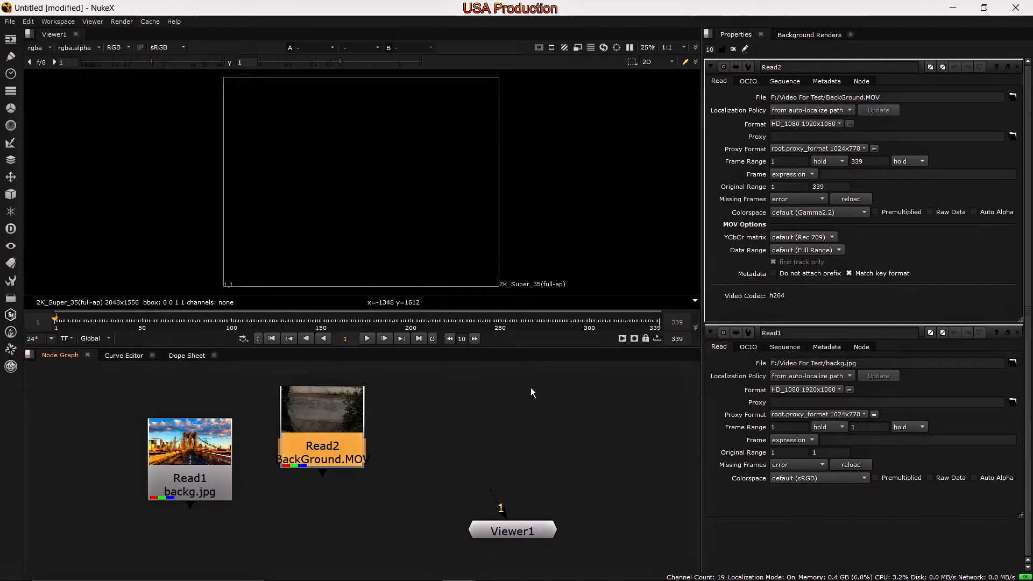
pyautogui.scroll(4, 328, 444)
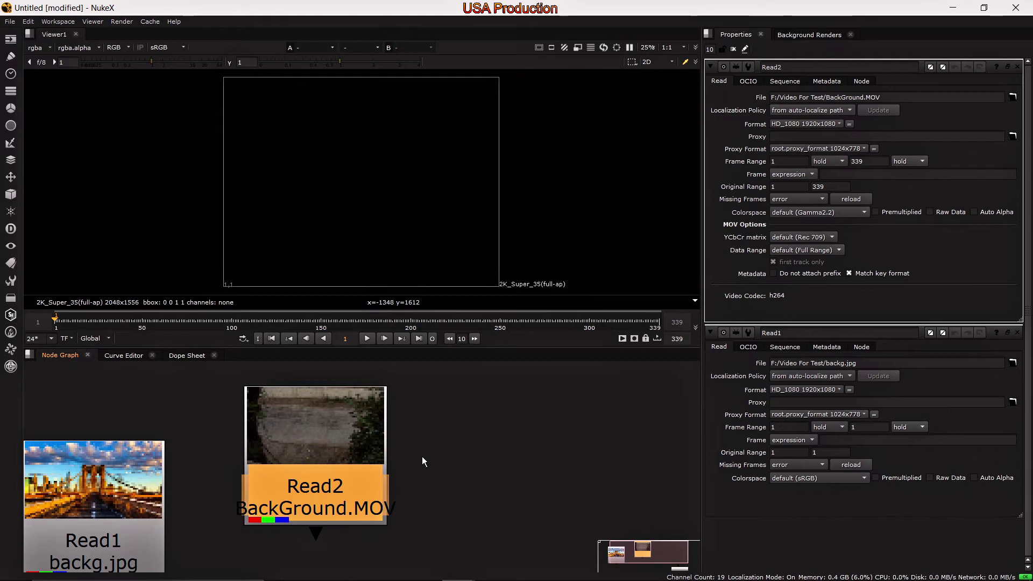
pyautogui.press('f')
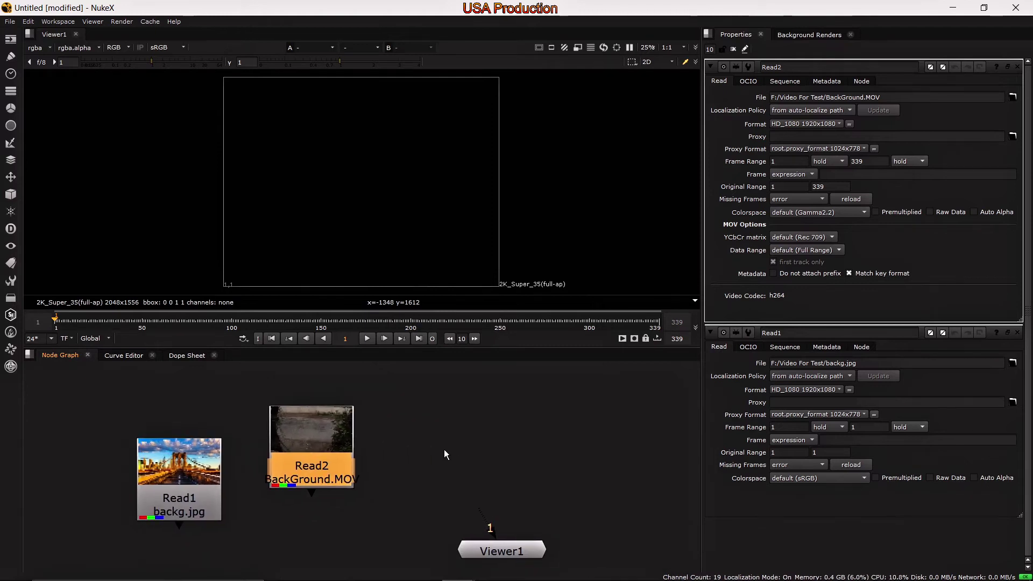
pyautogui.scroll(3, 511, 286)
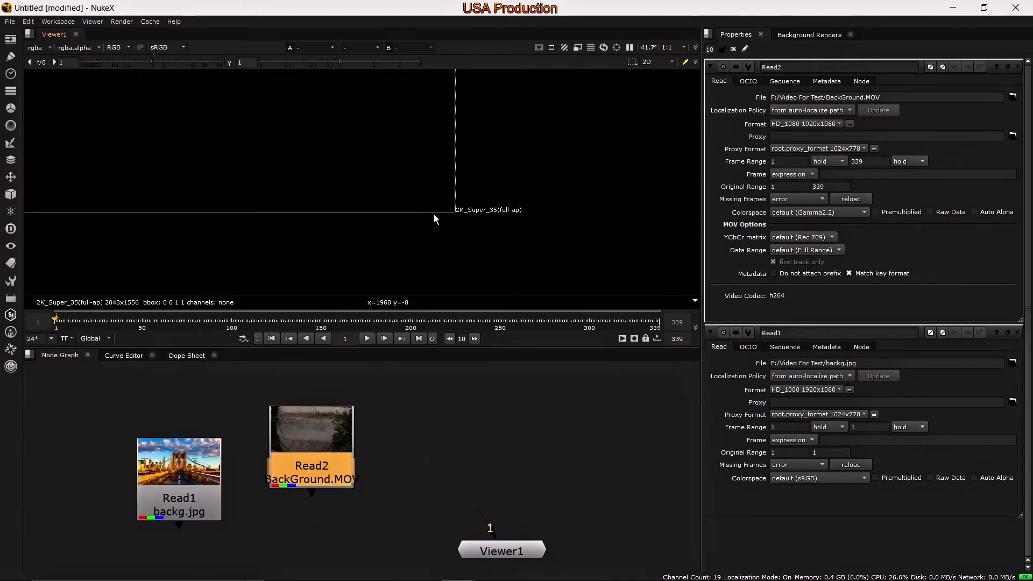
pyautogui.scroll(-3, 433, 218)
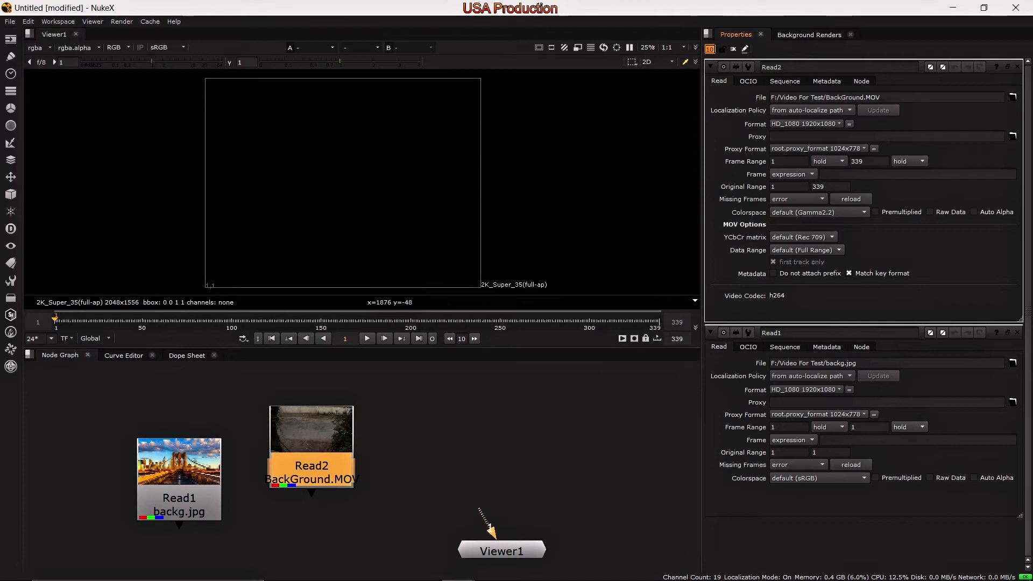
# - Limit the Properties bin to a maximum of 1 open panel
pyautogui.write('1')
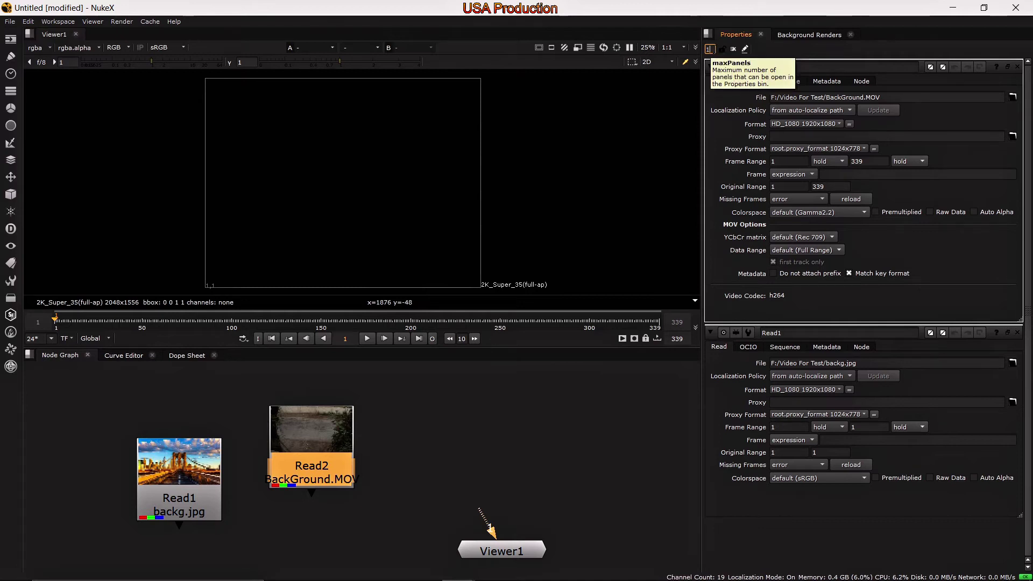
pyautogui.press('Return')
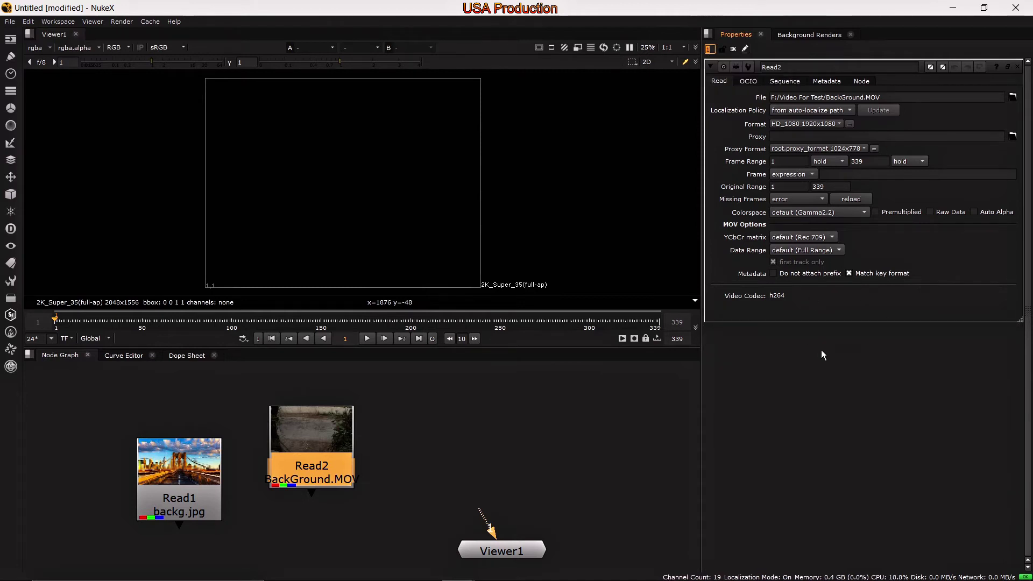
pyautogui.click(601, 395)
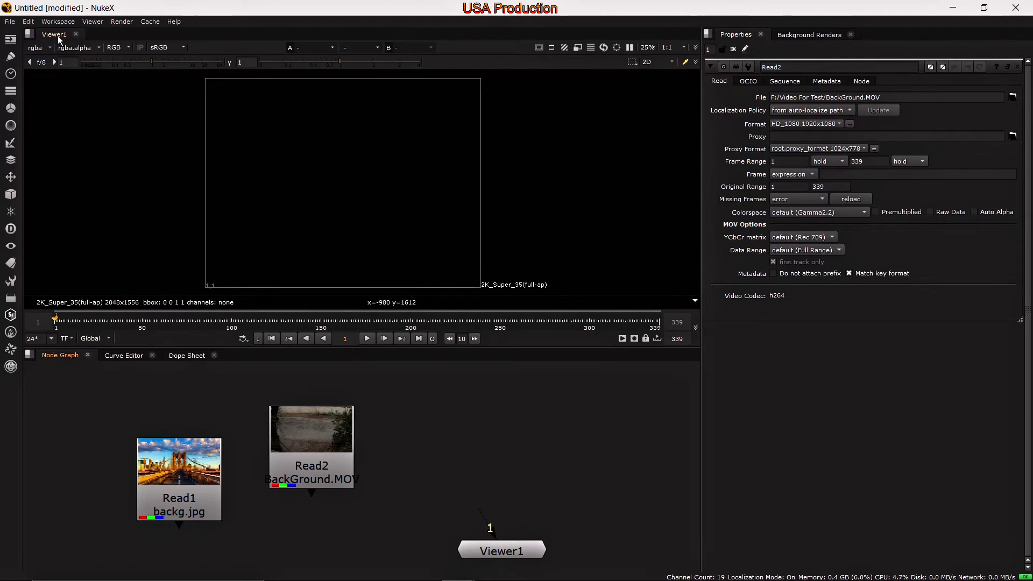
# - Set the project's frame rate to 29.97 fps and its full size format to HD_1080 in the Project Settings
pyautogui.click(28, 21)
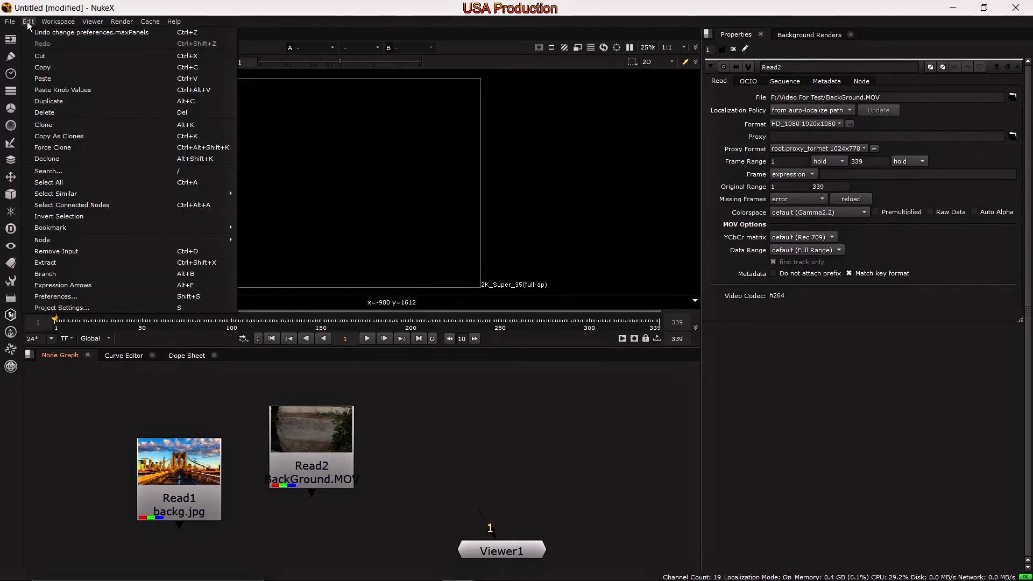
pyautogui.click(92, 310)
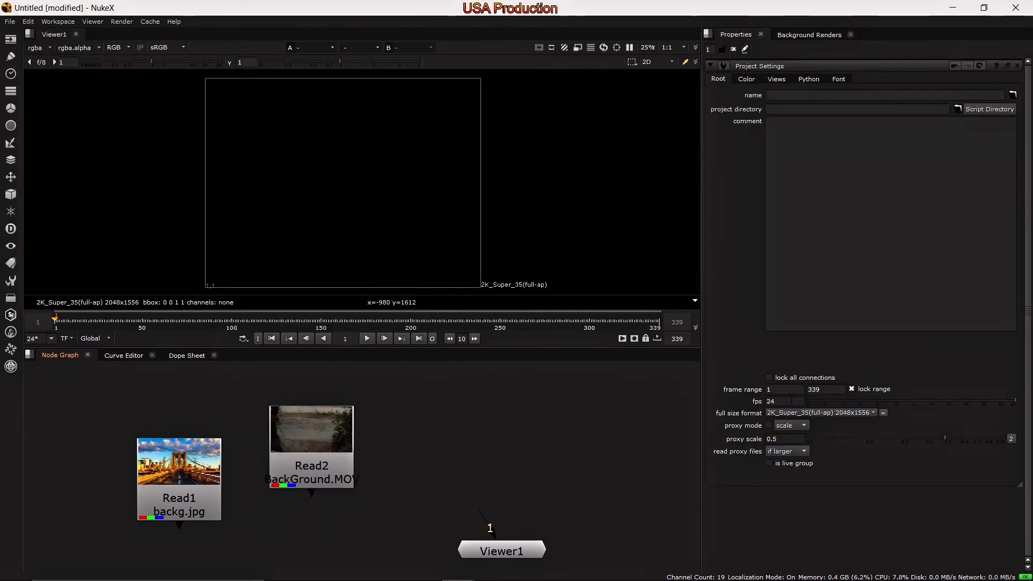
pyautogui.doubleClick(789, 401)
pyautogui.write('29.97')
pyautogui.press('Return')
pyautogui.click(809, 417)
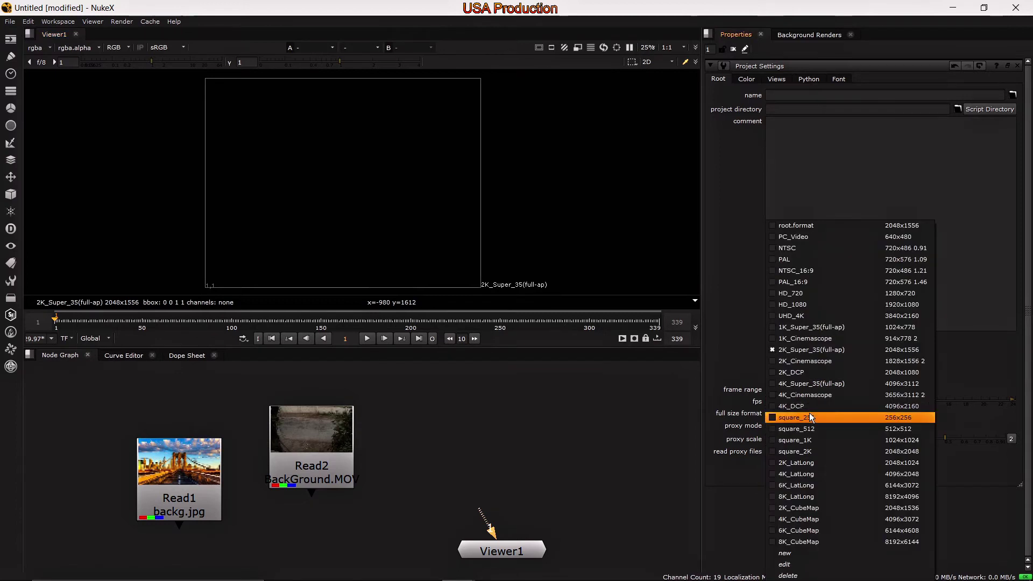
pyautogui.click(821, 305)
# - Connect Viewer1 to the BackGround.MOV Read node and place the viewer below it
pyautogui.moveTo(338, 487); pyautogui.dragTo(441, 463)
pyautogui.moveTo(483, 513); pyautogui.dragTo(413, 450)
pyautogui.moveTo(495, 544); pyautogui.dragTo(442, 540)
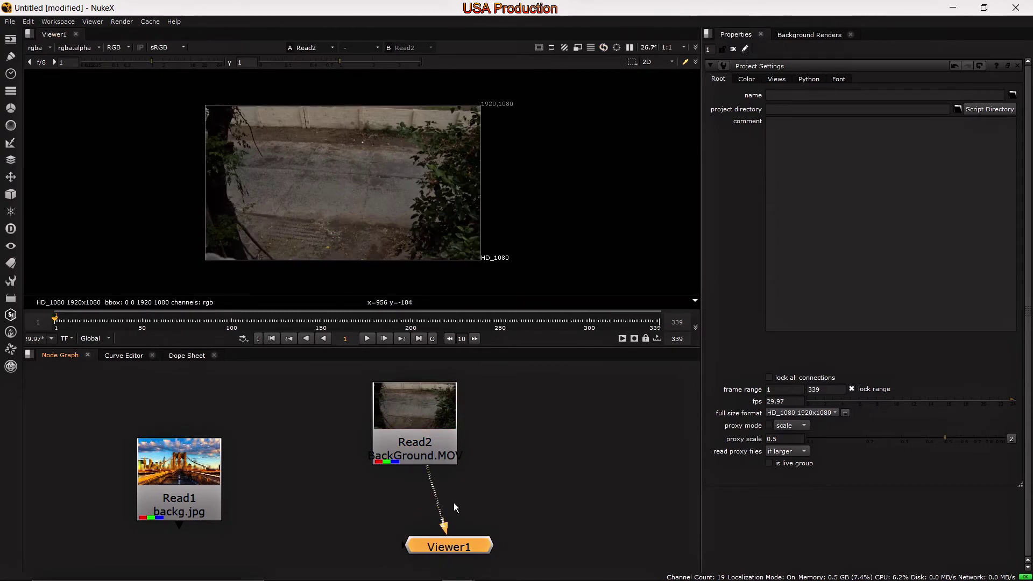
# - Move the backg.jpg and BackGround.MOV Read nodes farther left to free space above Viewer1
pyautogui.moveTo(409, 444); pyautogui.dragTo(322, 429)
pyautogui.moveTo(165, 479); pyautogui.dragTo(101, 472)
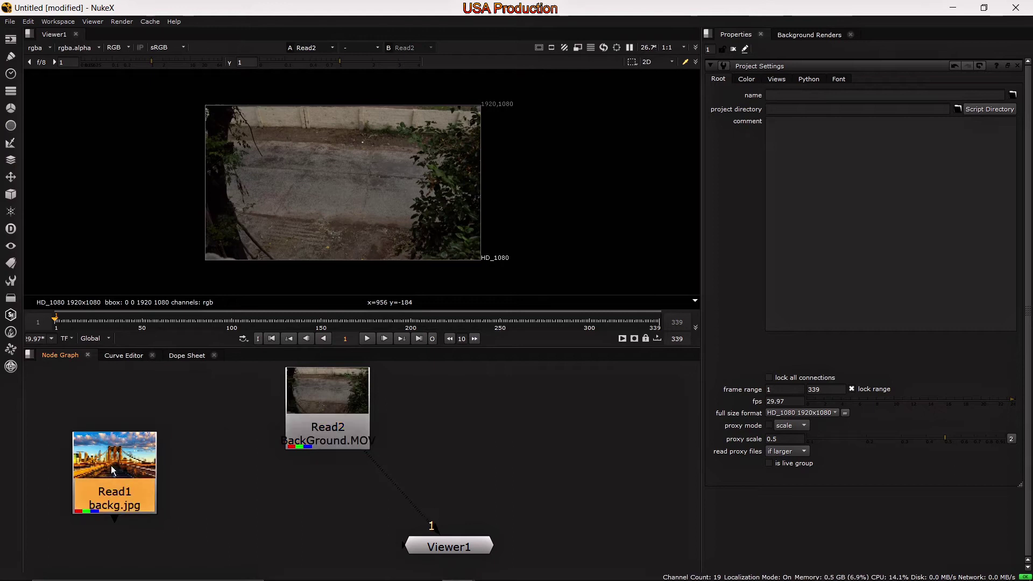
pyautogui.moveTo(353, 413); pyautogui.dragTo(321, 422)
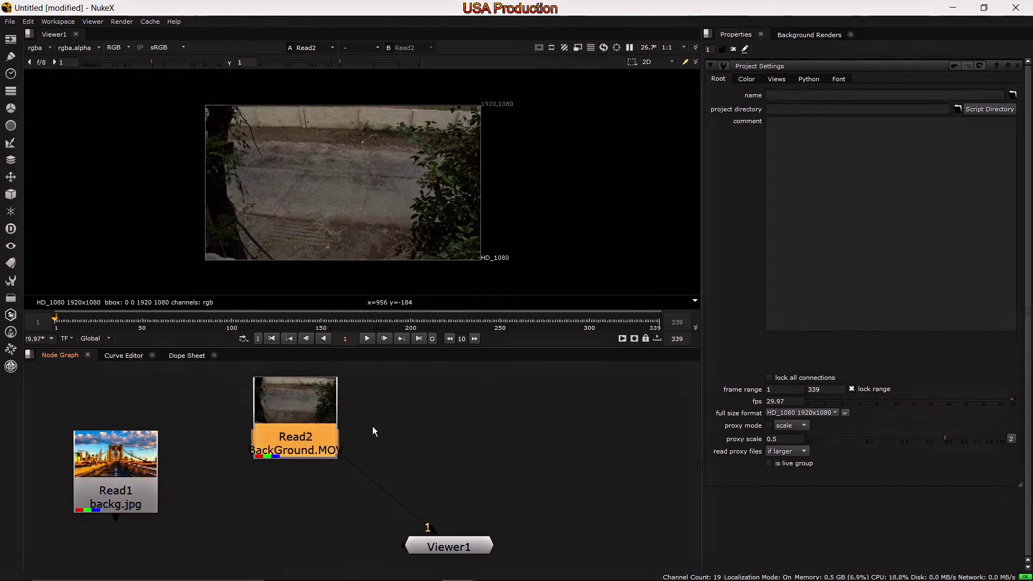
pyautogui.moveTo(296, 421); pyautogui.dragTo(254, 426)
pyautogui.click(454, 416)
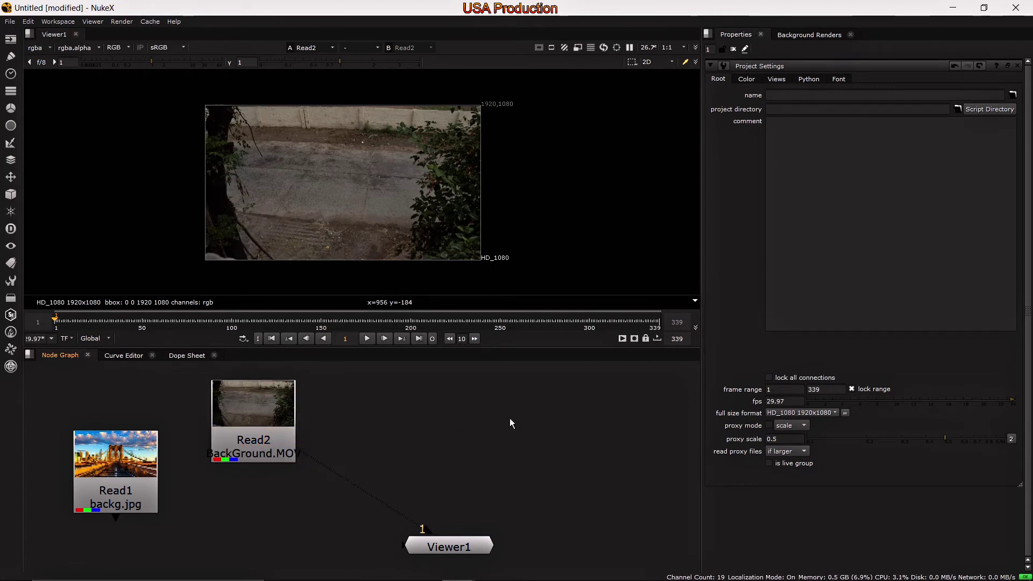
# - Add a Text node with the message "USA Production" and place it above Viewer1, to the right of the Read nodes
pyautogui.press('Tab')
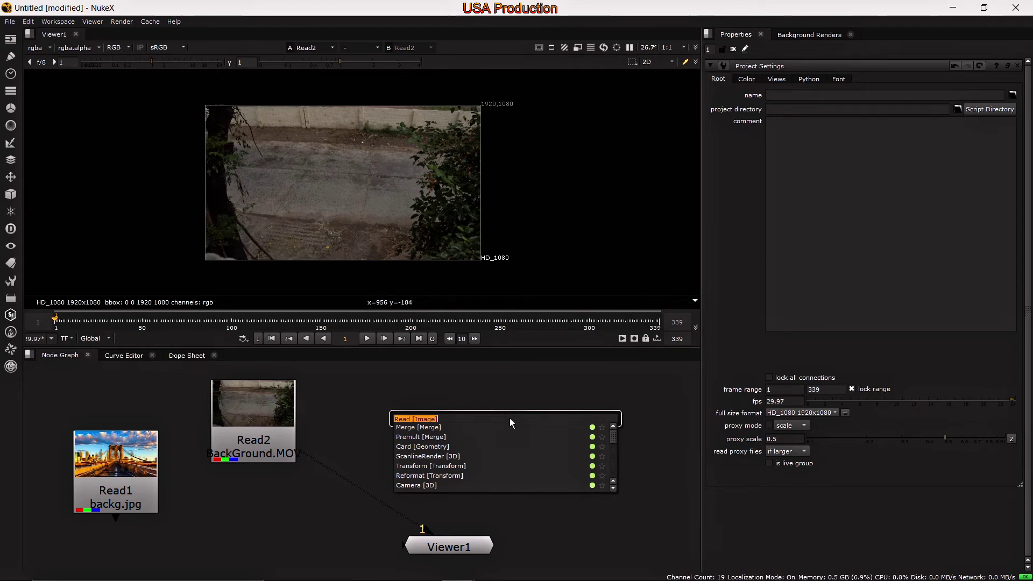
pyautogui.write('tex')
pyautogui.press('Return')
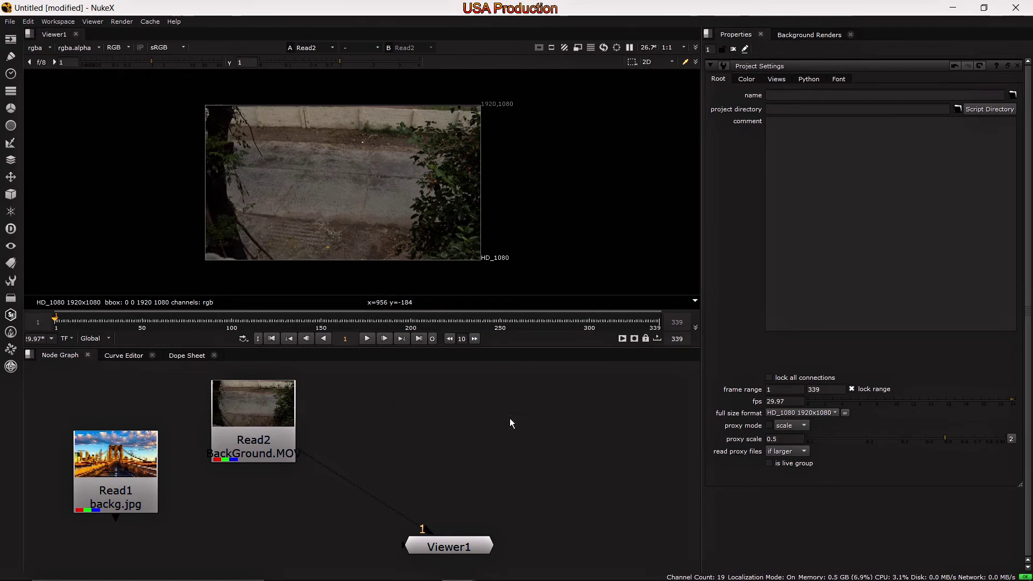
pyautogui.moveTo(467, 416); pyautogui.dragTo(498, 402)
pyautogui.click(833, 188)
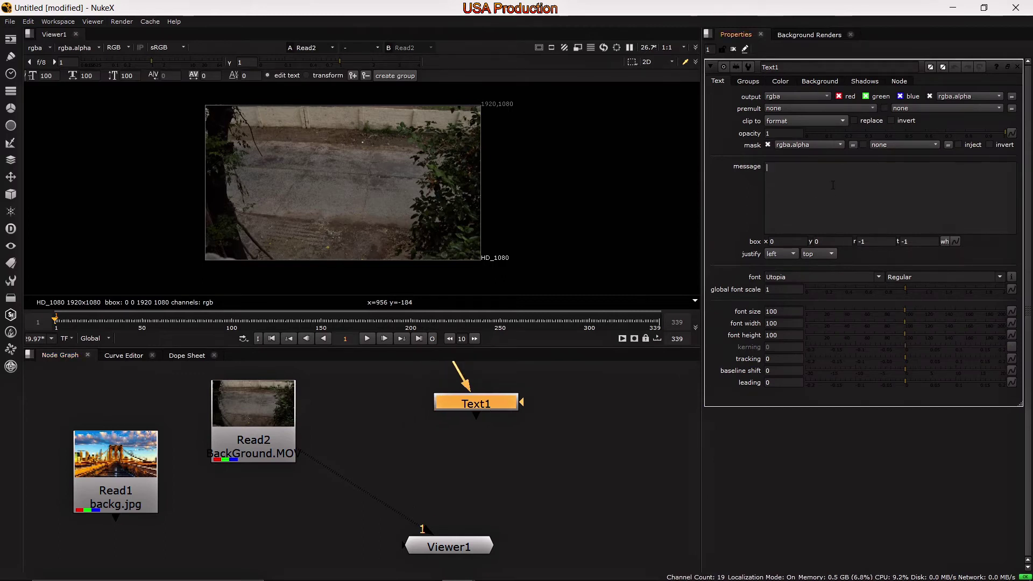
pyautogui.write('USA Production')
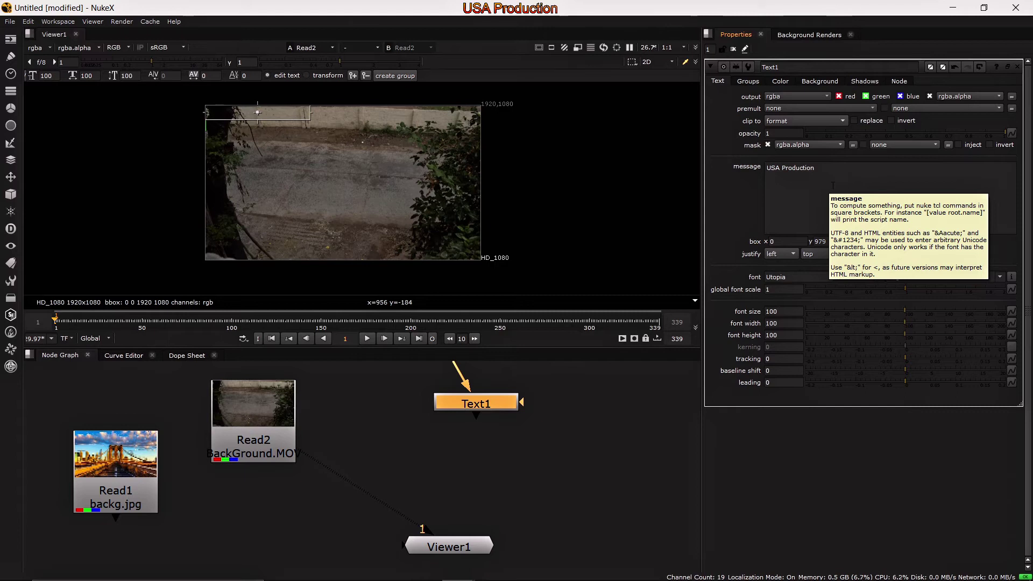
pyautogui.moveTo(495, 405); pyautogui.dragTo(503, 402)
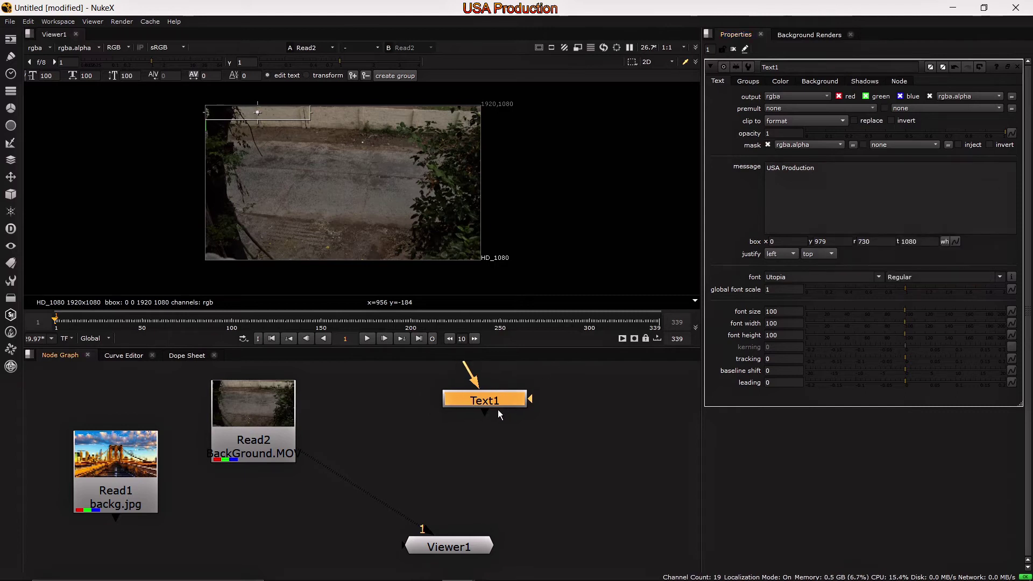
pyautogui.click(540, 484)
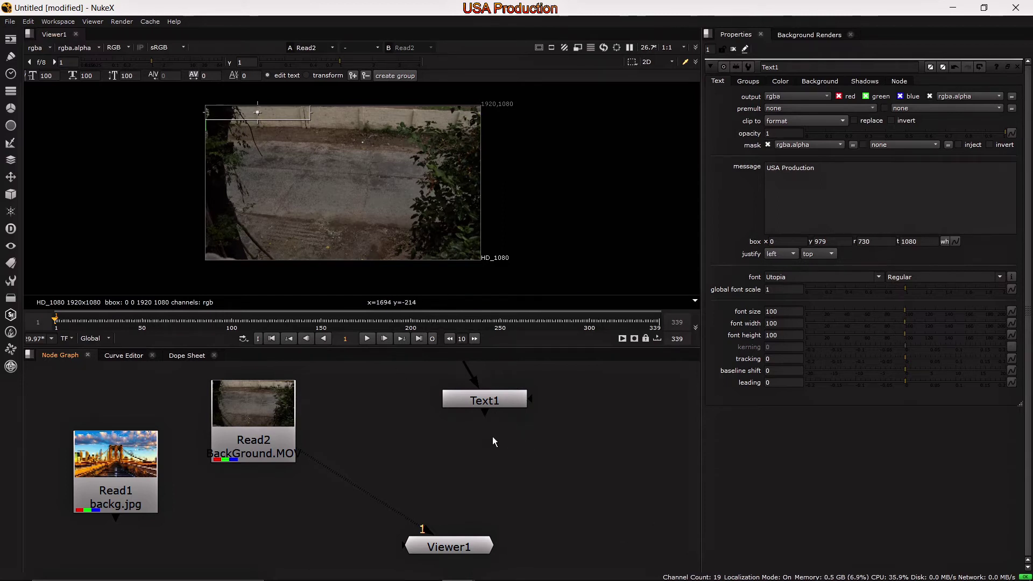
pyautogui.moveTo(494, 402); pyautogui.dragTo(469, 400)
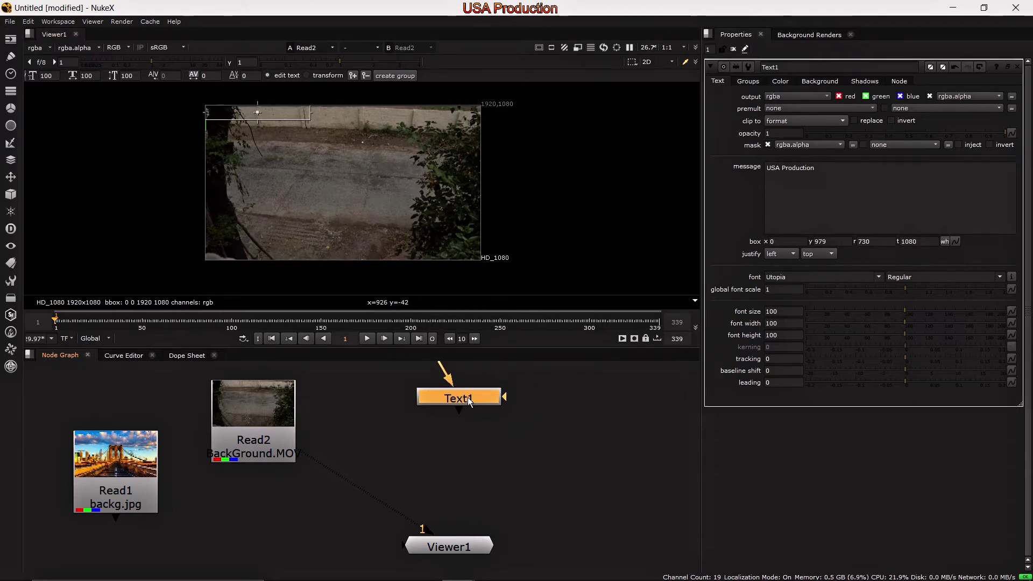
# - Create a Transform node and attach it directly beneath the Text1 node
pyautogui.click(482, 447)
pyautogui.press('Tab')
pyautogui.write('trt')
pyautogui.press('BackSpace')
pyautogui.write('an')
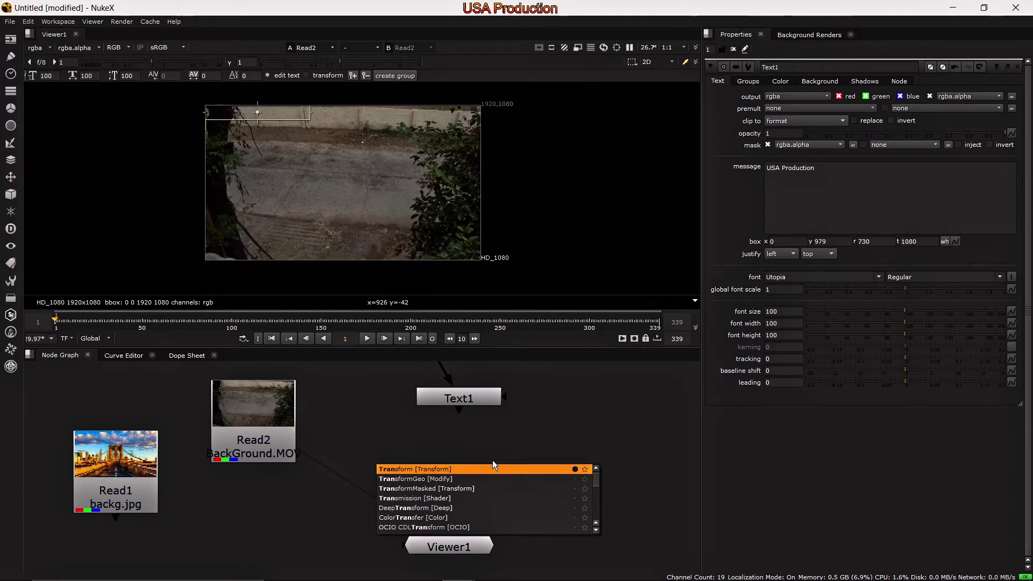
pyautogui.press('Return')
pyautogui.moveTo(492, 455); pyautogui.dragTo(464, 401)
pyautogui.moveTo(531, 493); pyautogui.dragTo(463, 454)
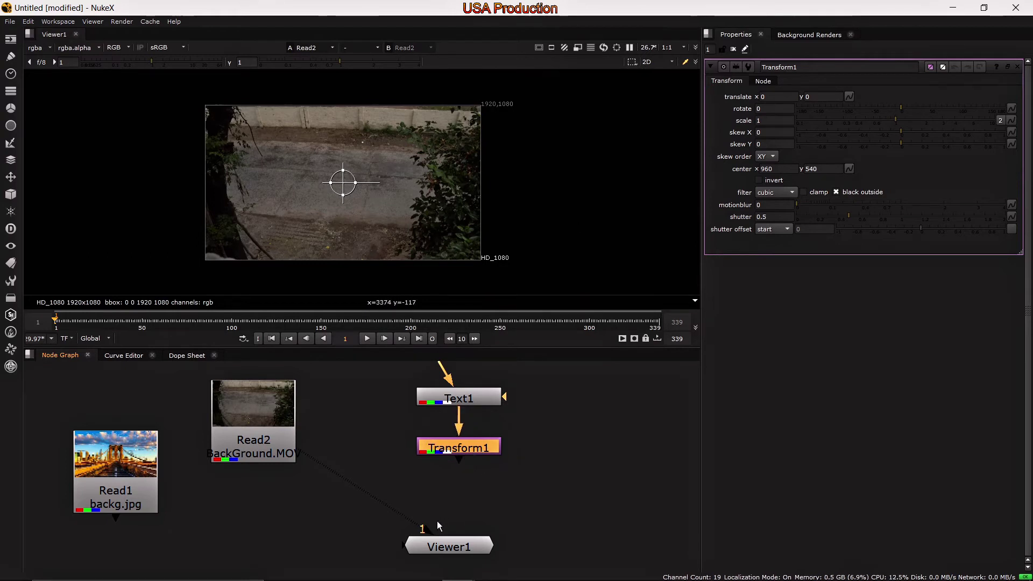
# - Connect Viewer1 to the Transform1 node's output instead of the BackGround.MOV node
pyautogui.moveTo(457, 460); pyautogui.dragTo(447, 547)
pyautogui.moveTo(453, 472); pyautogui.dragTo(418, 484)
pyautogui.moveTo(318, 458); pyautogui.dragTo(452, 454)
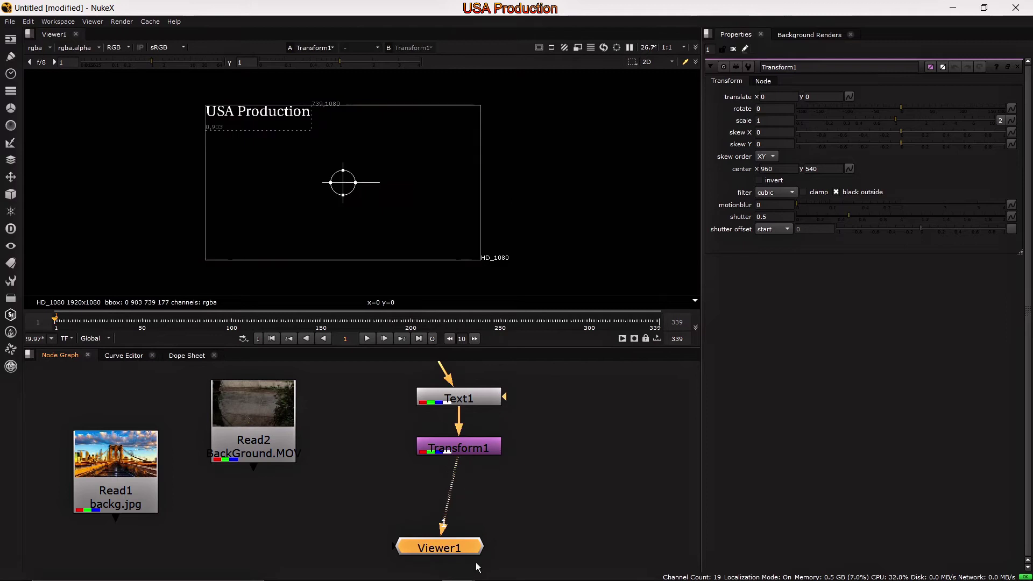
# - Scale the USA Production text to 1.54 and center it in the frame with a translate of about x 926, y -748
pyautogui.moveTo(343, 183); pyautogui.dragTo(443, 274)
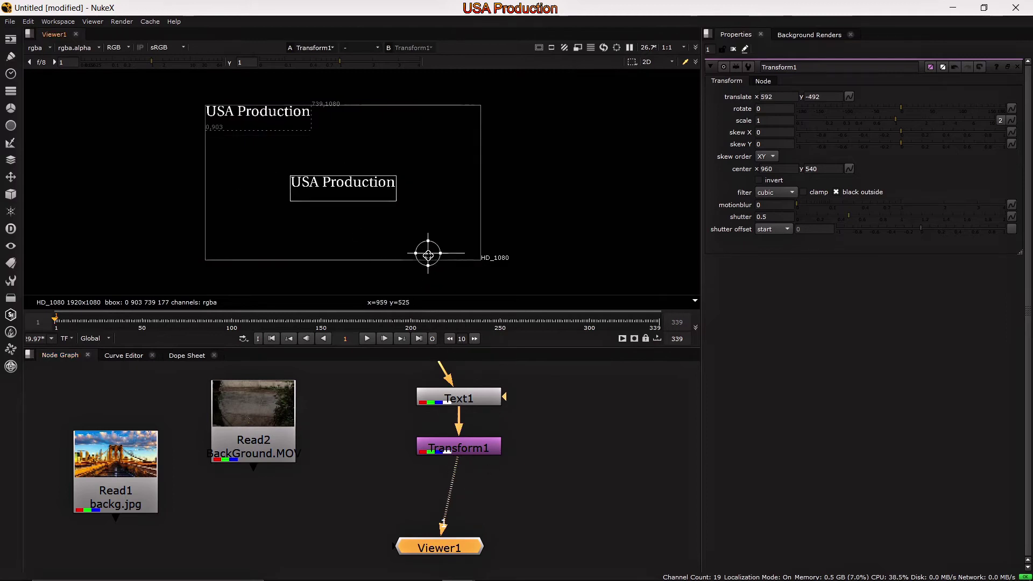
pyautogui.moveTo(889, 120); pyautogui.dragTo(914, 121)
pyautogui.moveTo(427, 253); pyautogui.dragTo(475, 290)
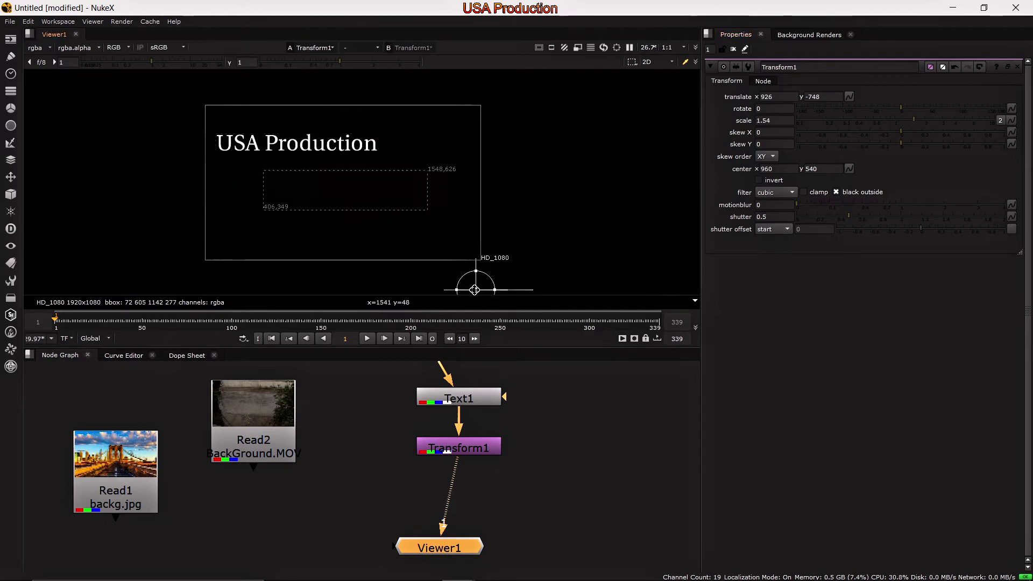
# - Move Viewer1 lower and the BackGround.MOV Read node closer to the text nodes, leaving room between them
pyautogui.click(573, 428)
pyautogui.moveTo(436, 552); pyautogui.dragTo(409, 578)
pyautogui.moveTo(480, 515); pyautogui.dragTo(490, 495, button='middle')
pyautogui.moveTo(262, 412); pyautogui.dragTo(293, 435, button='middle')
pyautogui.moveTo(290, 395); pyautogui.dragTo(323, 393)
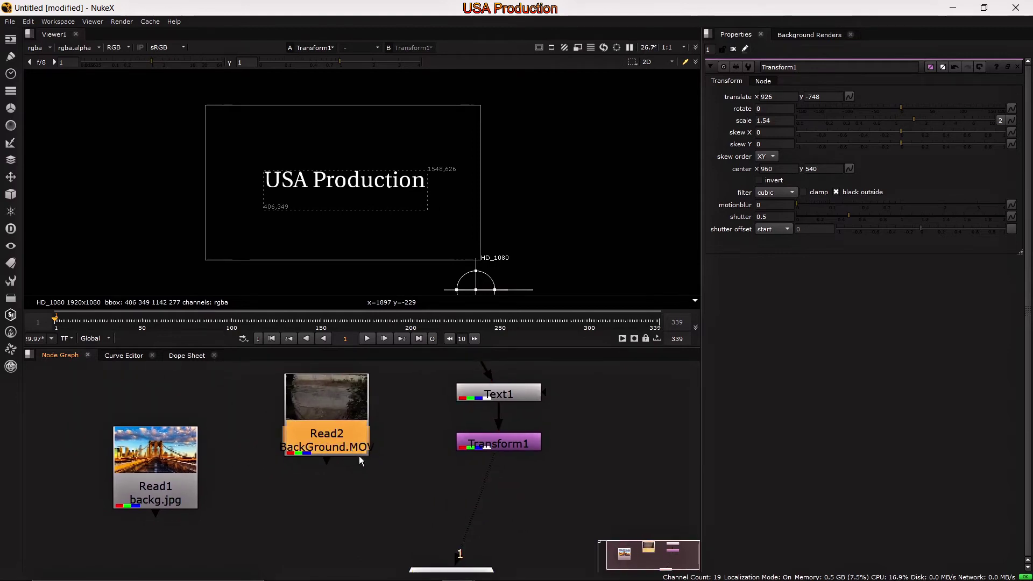
pyautogui.moveTo(384, 491); pyautogui.dragTo(370, 492, button='middle')
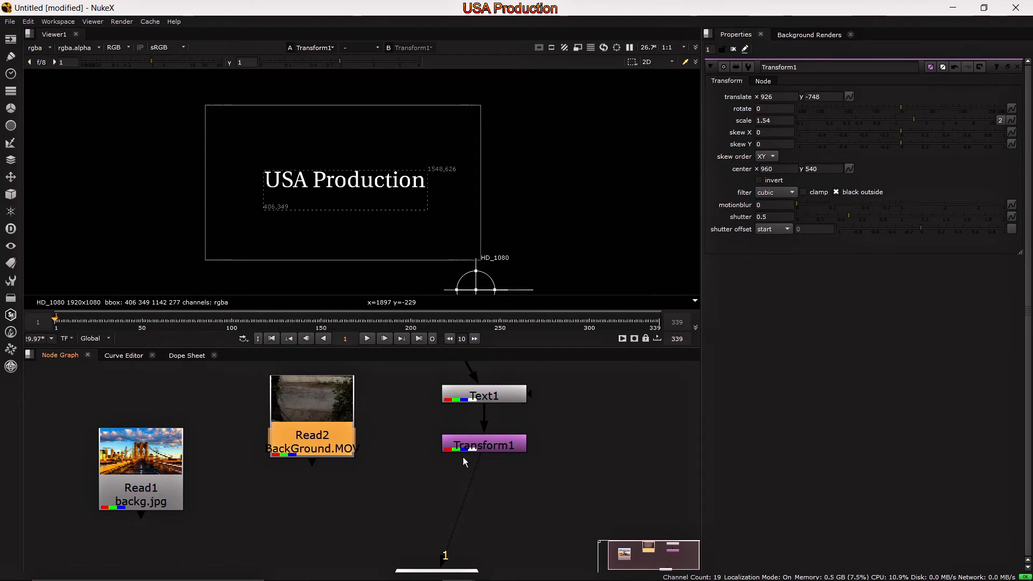
pyautogui.moveTo(381, 504); pyautogui.dragTo(370, 467, button='middle')
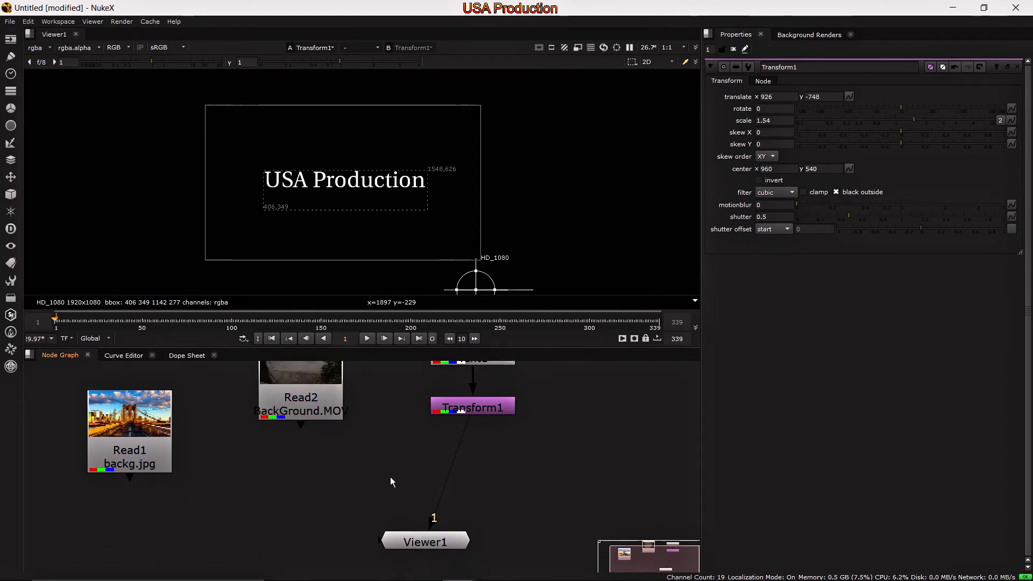
# - Add a Merge node between the BackGround.MOV Read node and the Transform1 node
pyautogui.press('Tab')
pyautogui.write('mer')
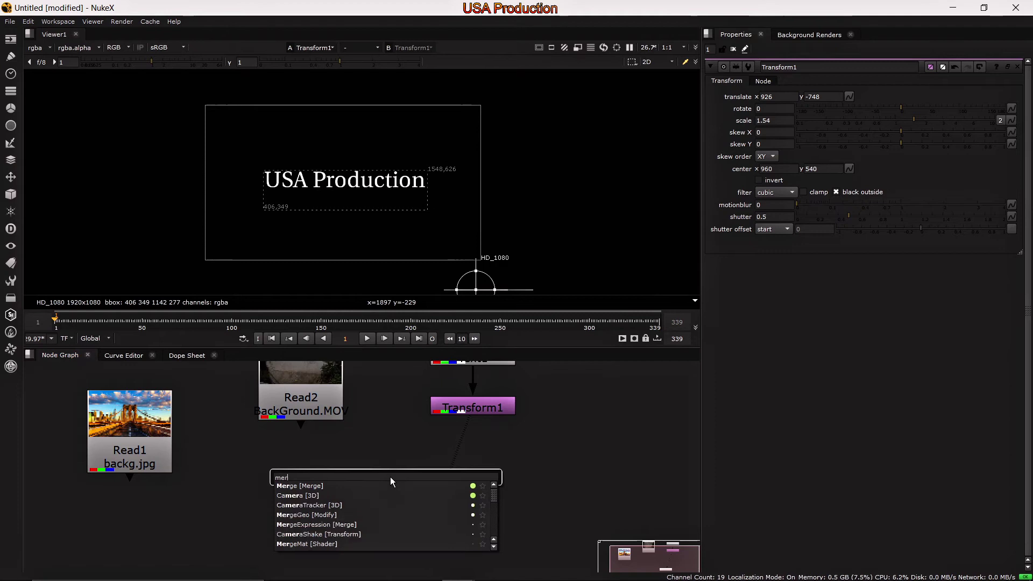
pyautogui.press('Down')
pyautogui.press('Return')
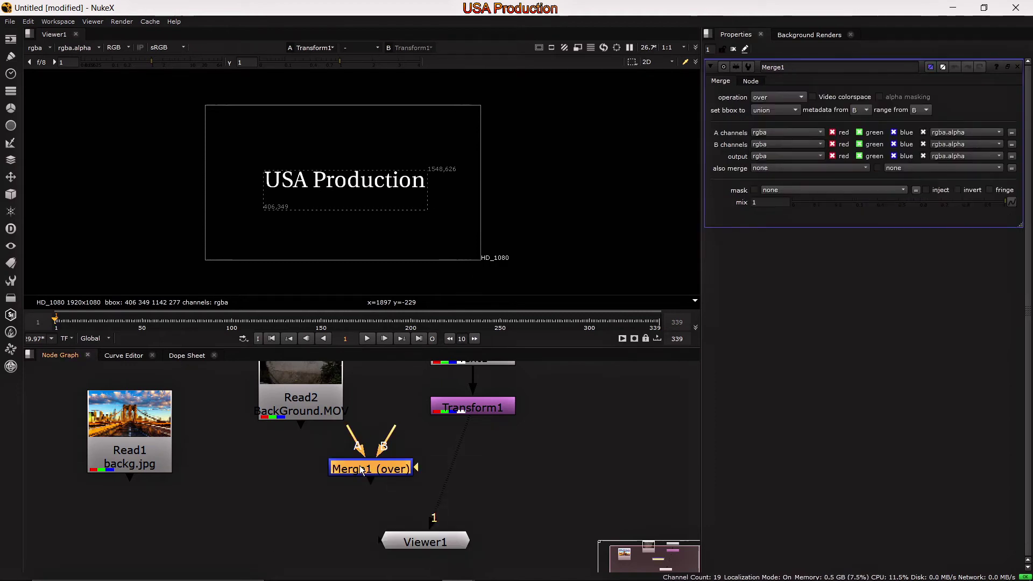
# - Connect Merge1's B input to the BackGround.MOV Read node and its A input to Transform1
pyautogui.scroll(3, 377, 465)
pyautogui.scroll(1, 431, 469)
pyautogui.click(447, 463)
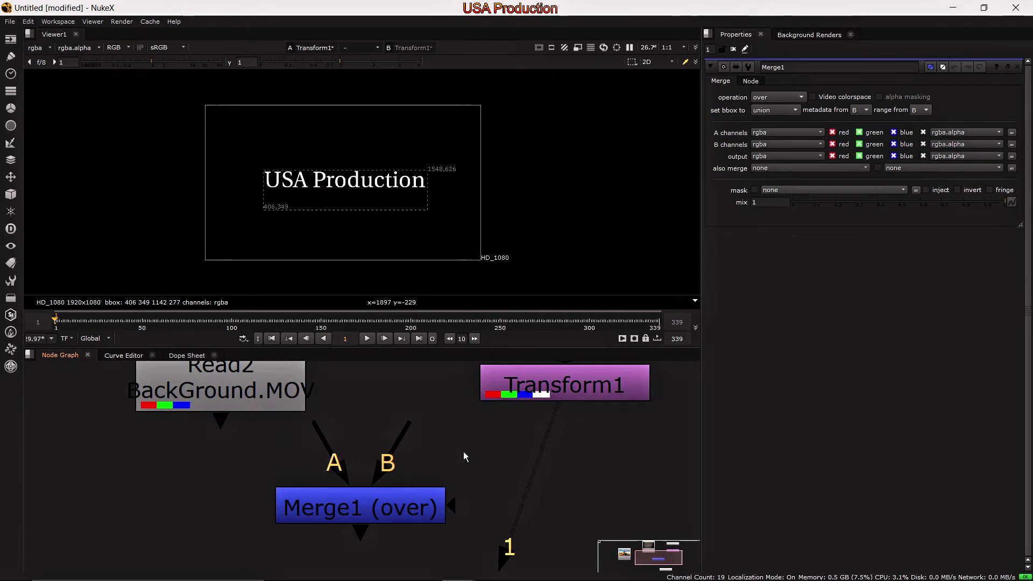
pyautogui.moveTo(407, 427); pyautogui.dragTo(220, 401)
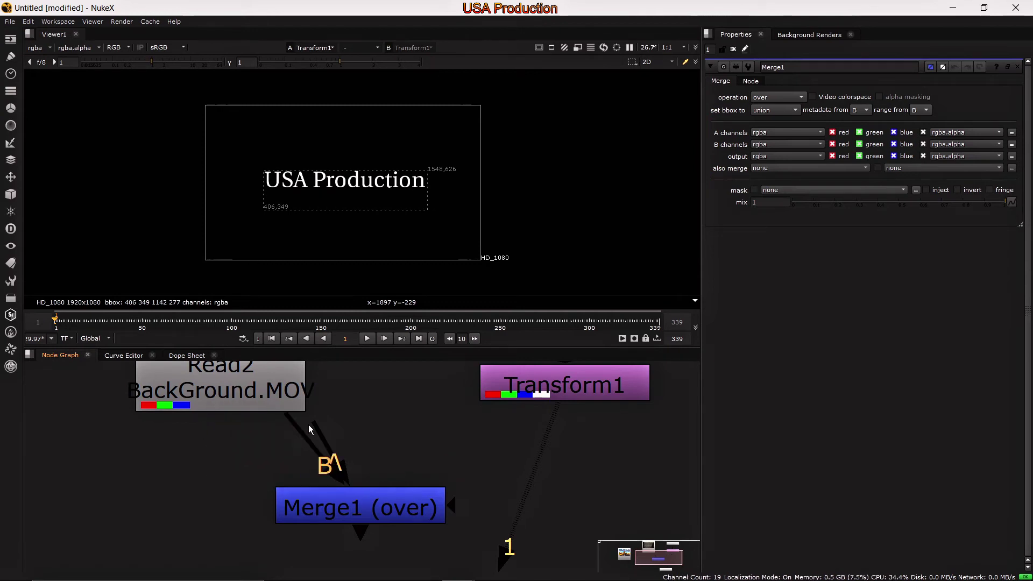
pyautogui.moveTo(319, 422); pyautogui.dragTo(568, 390)
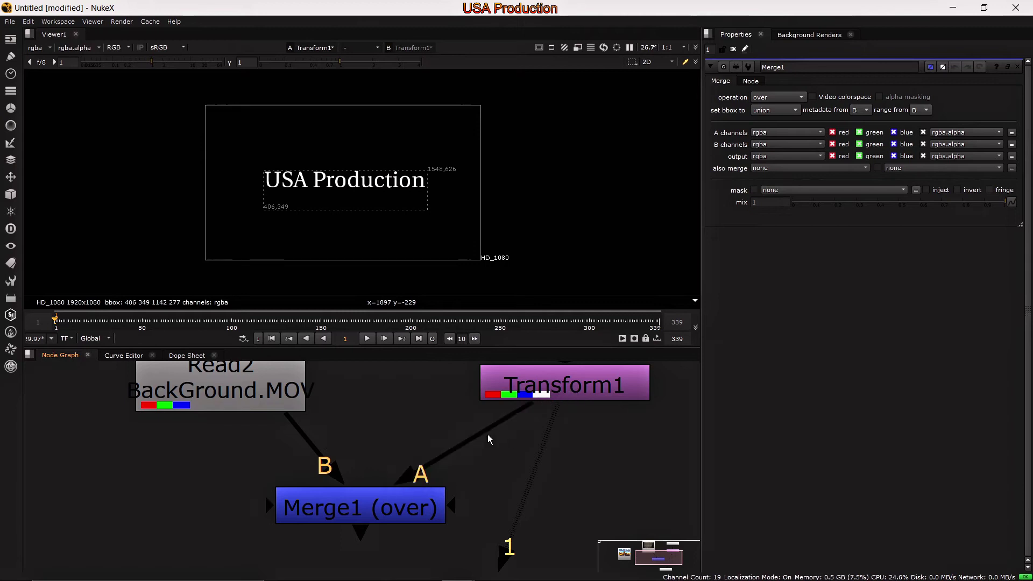
pyautogui.moveTo(477, 477); pyautogui.dragTo(393, 415, button='middle')
pyautogui.click(311, 445)
pyautogui.scroll(-5, 445, 461)
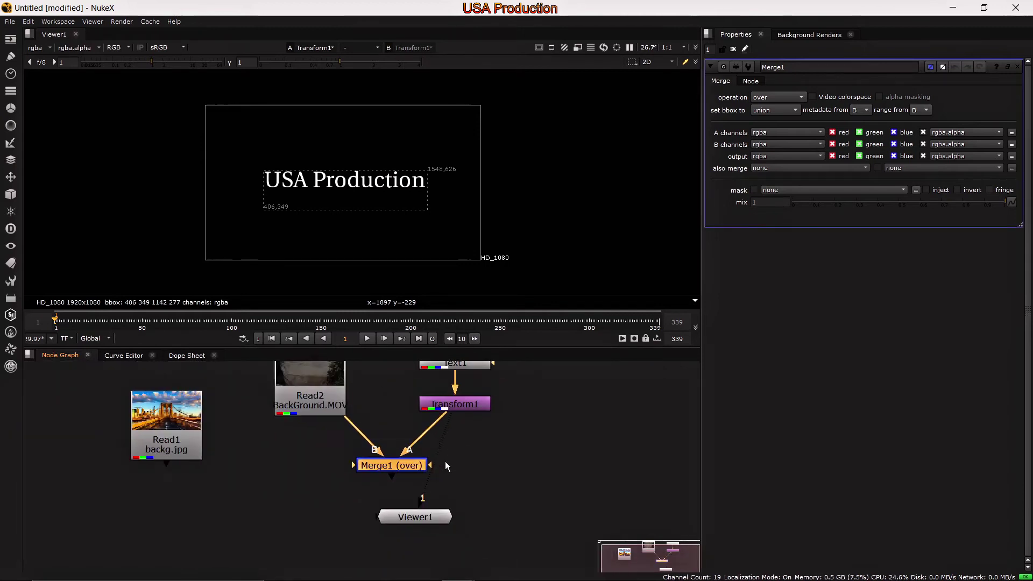
# - Connect Viewer1 to the output of Merge1 and position the viewer beneath it
pyautogui.moveTo(391, 484); pyautogui.dragTo(426, 502)
pyautogui.moveTo(458, 425); pyautogui.dragTo(446, 446, button='middle')
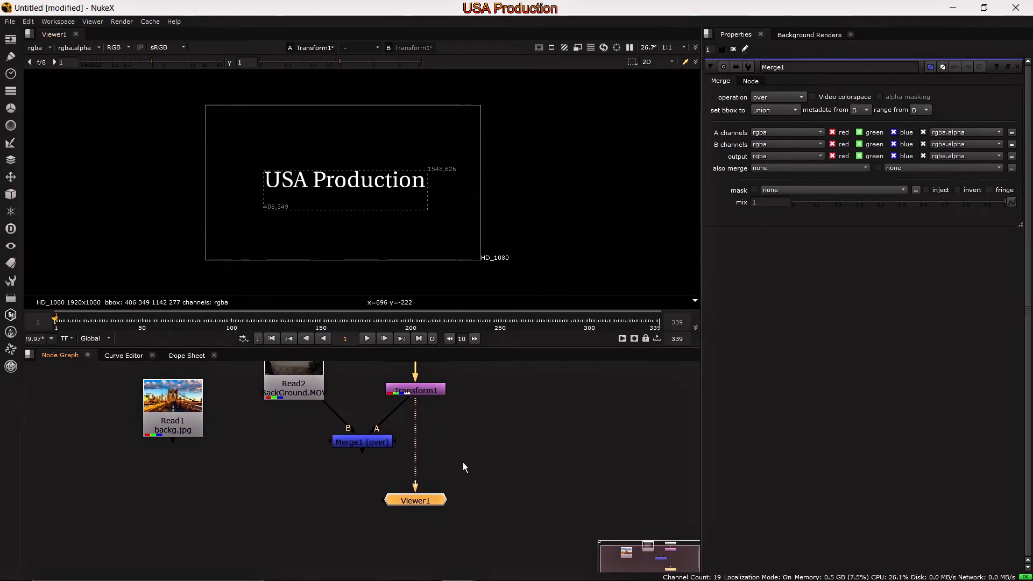
pyautogui.moveTo(420, 503); pyautogui.dragTo(412, 525)
pyautogui.moveTo(415, 407); pyautogui.dragTo(377, 452)
pyautogui.moveTo(409, 523); pyautogui.dragTo(365, 522)
# - Move the backg.jpg Read node lower and adjust Viewer1's position beneath Merge1
pyautogui.moveTo(159, 428); pyautogui.dragTo(151, 478)
pyautogui.moveTo(274, 447); pyautogui.dragTo(282, 453, button='middle')
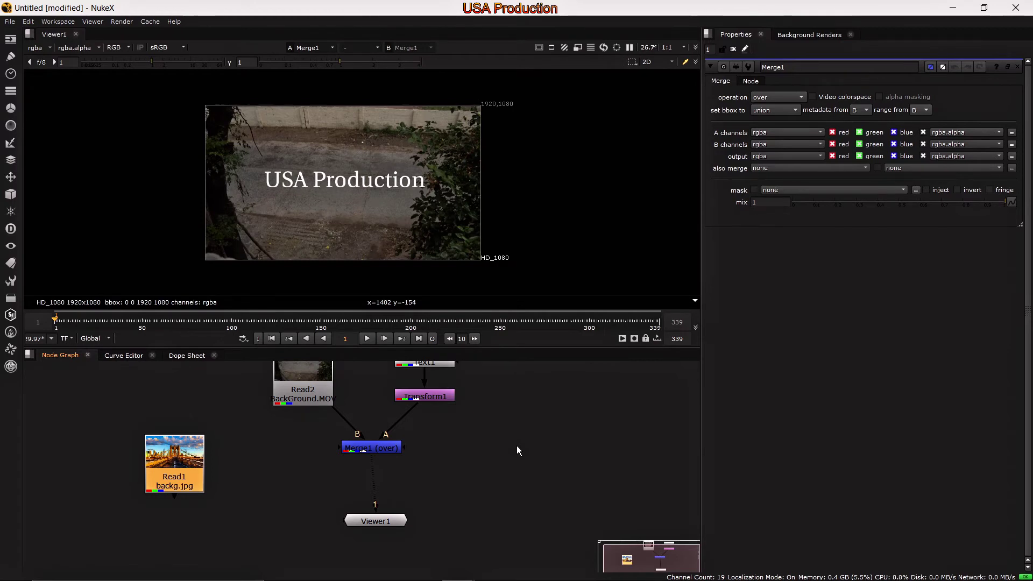
pyautogui.moveTo(397, 525); pyautogui.dragTo(394, 548)
pyautogui.click(421, 486)
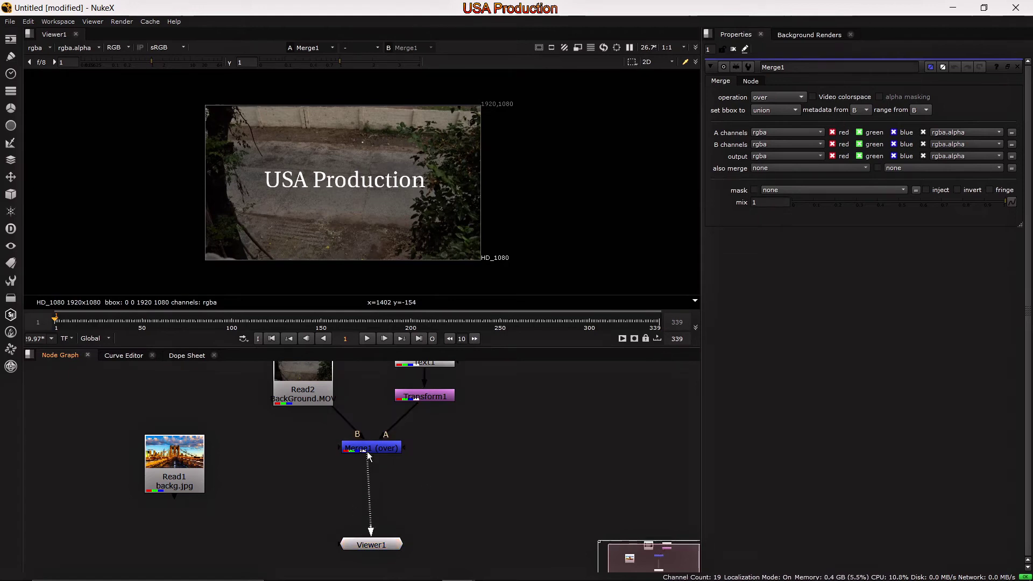
pyautogui.moveTo(374, 543); pyautogui.dragTo(394, 530)
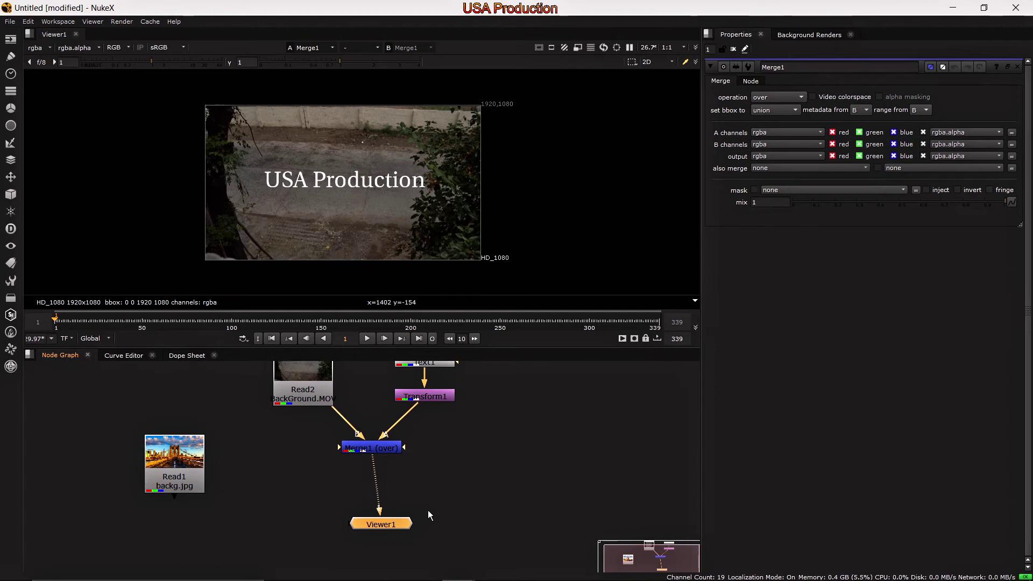
# - Disconnect Viewer1 from Merge1 and move the viewer node off to the side of the Merge node
pyautogui.moveTo(380, 528); pyautogui.dragTo(358, 525)
pyautogui.moveTo(368, 462); pyautogui.dragTo(436, 482)
pyautogui.moveTo(360, 523); pyautogui.dragTo(593, 480)
pyautogui.moveTo(519, 436); pyautogui.dragTo(525, 483, button='middle')
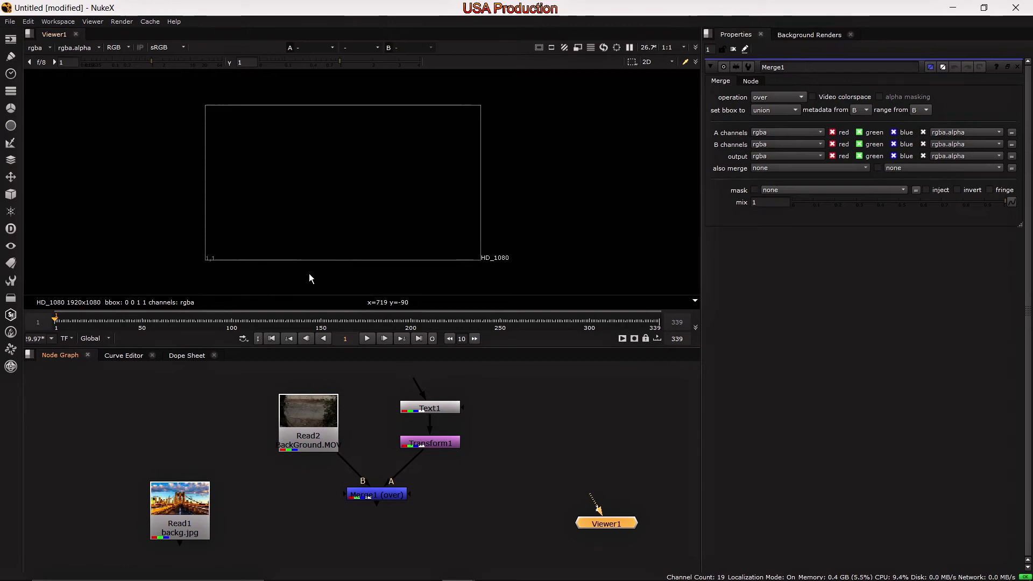
pyautogui.moveTo(482, 480); pyautogui.dragTo(482, 443, button='middle')
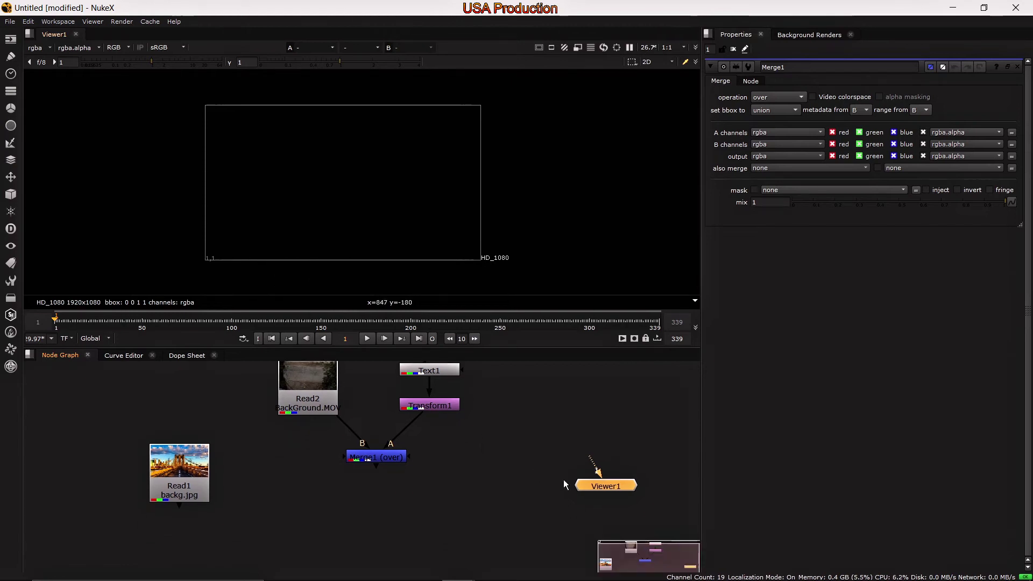
pyautogui.moveTo(526, 478); pyautogui.dragTo(526, 501, button='middle')
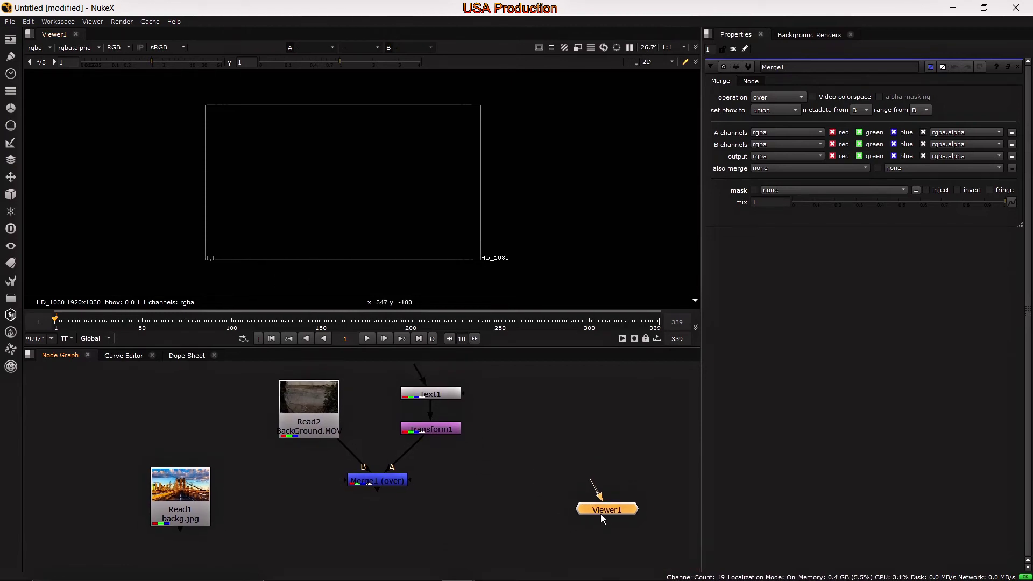
pyautogui.moveTo(595, 512); pyautogui.dragTo(537, 523)
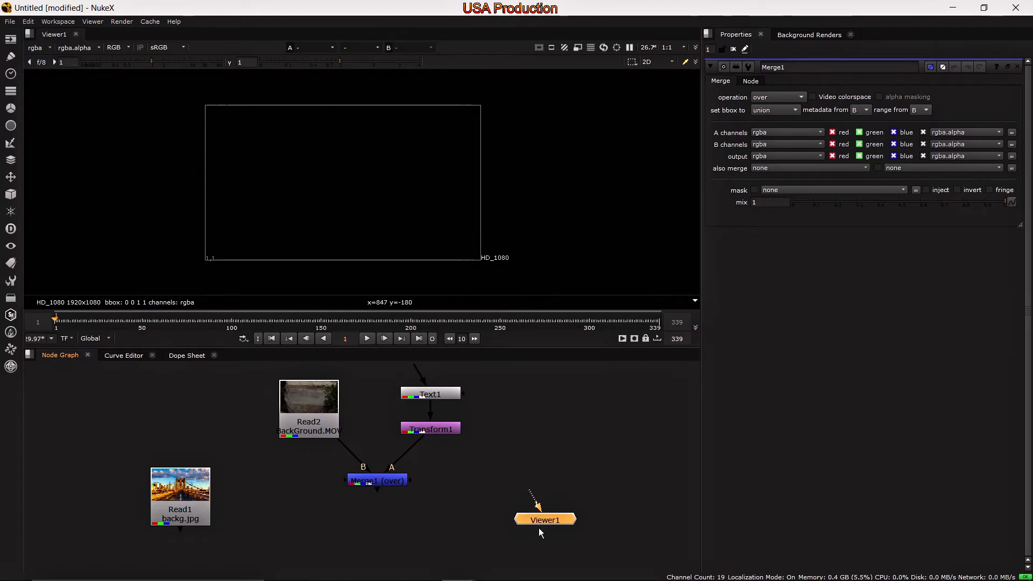
# - Reconnect Viewer1 to Merge1's output and position the viewer below the Merge node
pyautogui.moveTo(540, 522); pyautogui.dragTo(375, 485)
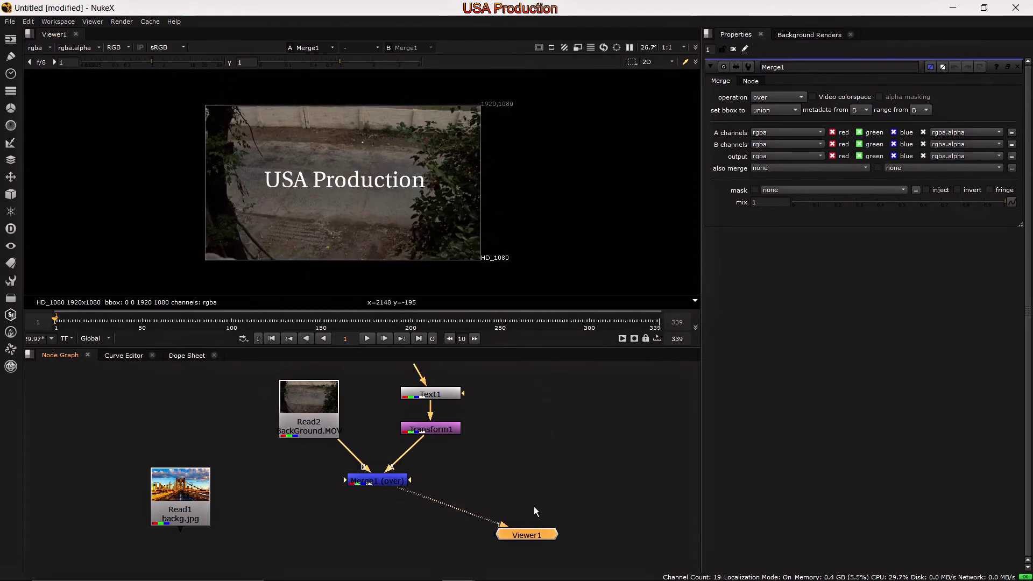
pyautogui.moveTo(529, 538); pyautogui.dragTo(383, 540)
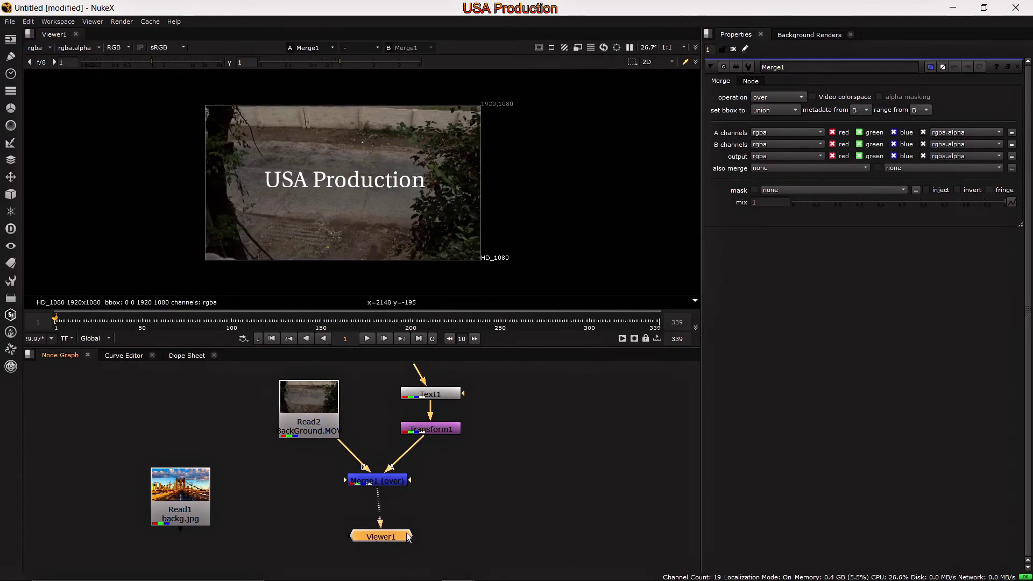
pyautogui.moveTo(427, 527); pyautogui.dragTo(418, 523, button='middle')
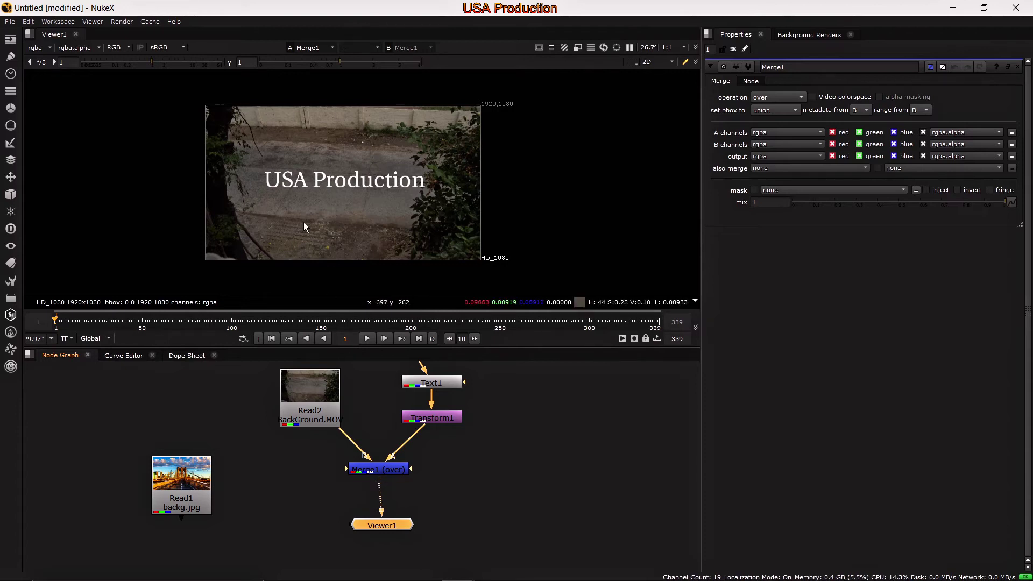
# - Detach Viewer1 from Merge1 and reconnect it to the same output, placing the viewer directly beneath the Merge node
pyautogui.moveTo(382, 506); pyautogui.dragTo(544, 470)
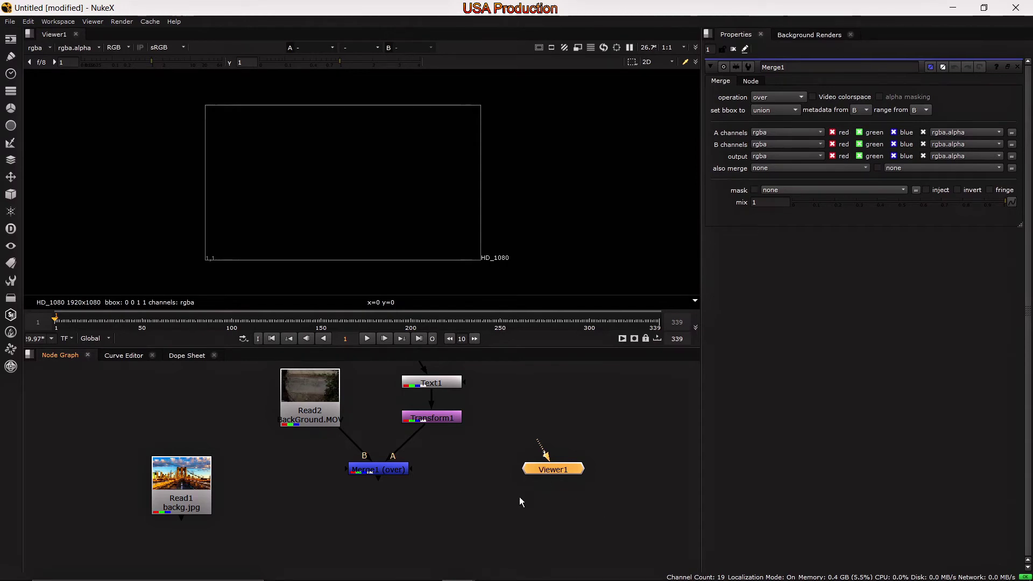
pyautogui.moveTo(450, 498); pyautogui.dragTo(445, 513, button='middle')
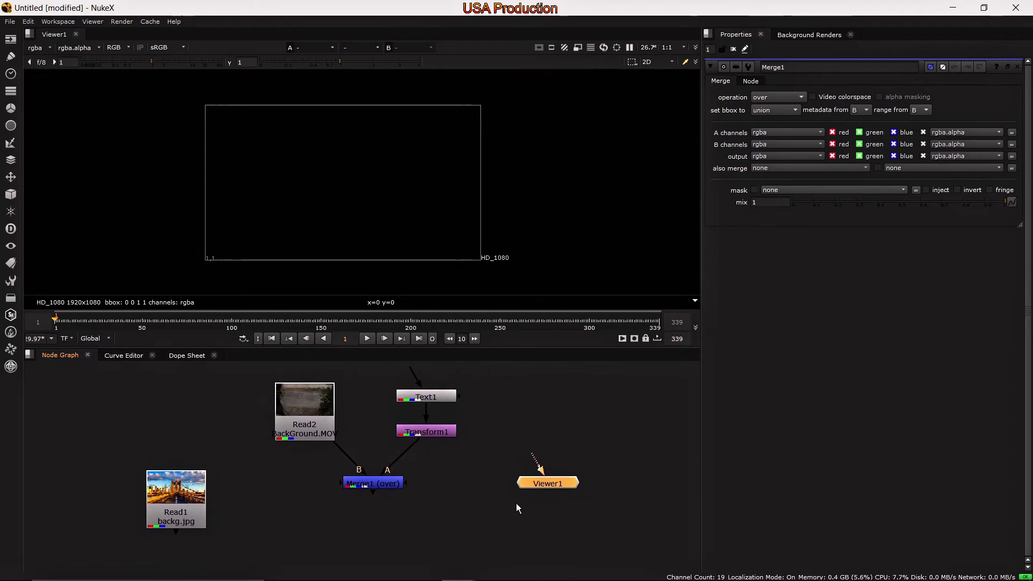
pyautogui.moveTo(541, 488); pyautogui.dragTo(377, 487)
pyautogui.moveTo(383, 537); pyautogui.dragTo(371, 528)
pyautogui.moveTo(392, 531); pyautogui.dragTo(395, 469, button='middle')
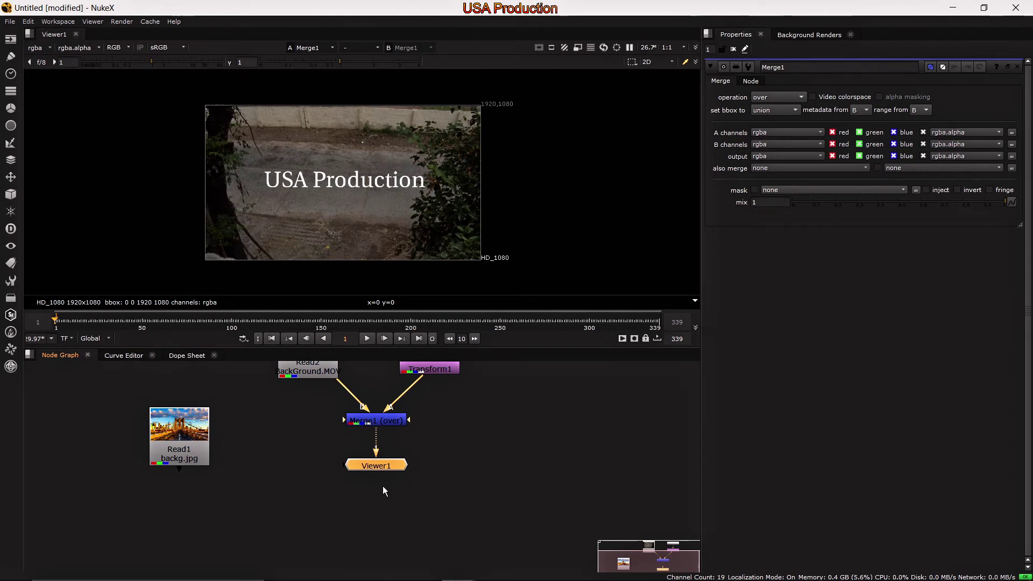
pyautogui.moveTo(373, 465); pyautogui.dragTo(379, 459)
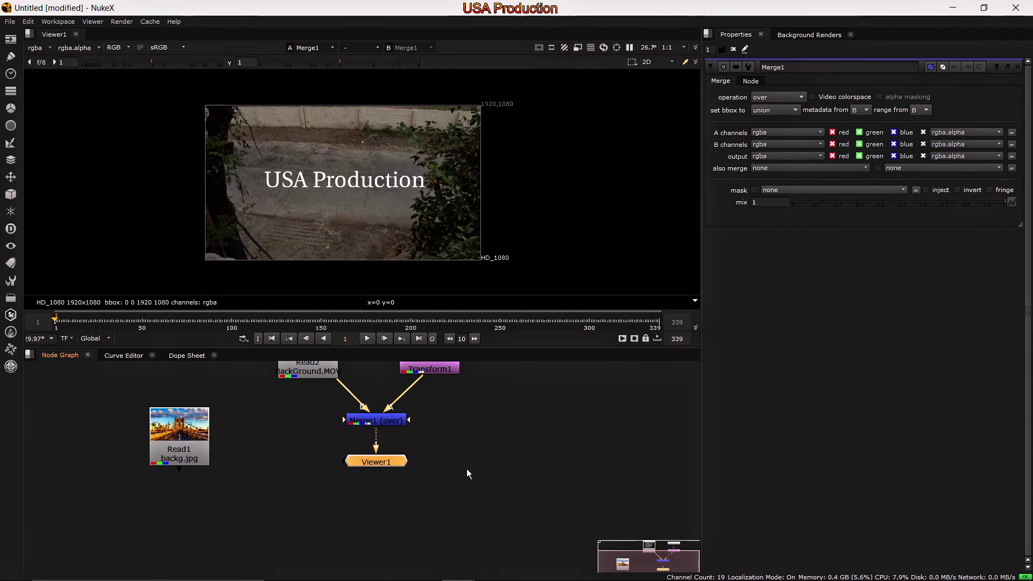
pyautogui.moveTo(467, 470); pyautogui.dragTo(466, 506, button='middle')
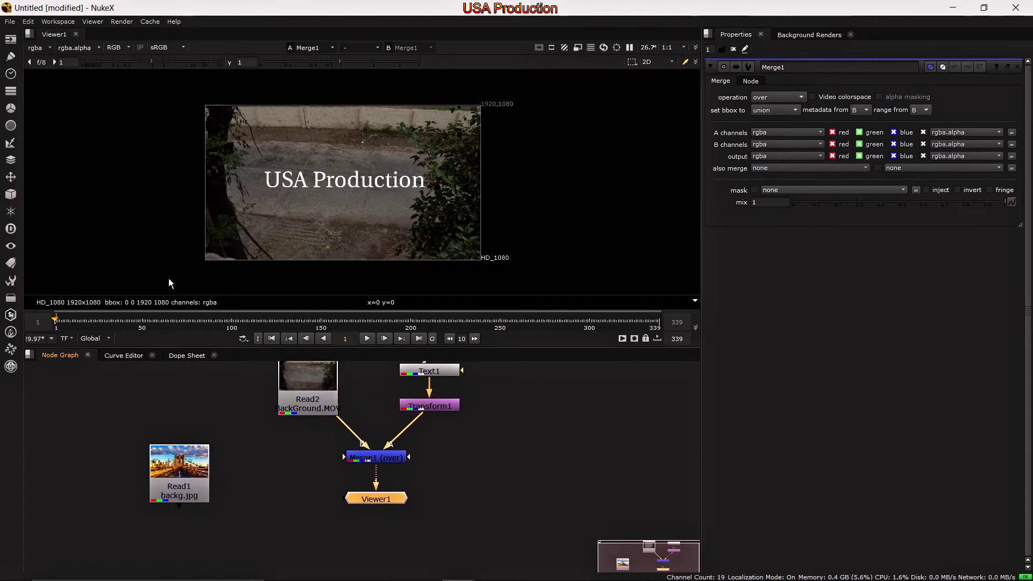
# - Add an unconnected Write node and place it to the right of Viewer1 in the node graph
pyautogui.click(9, 45)
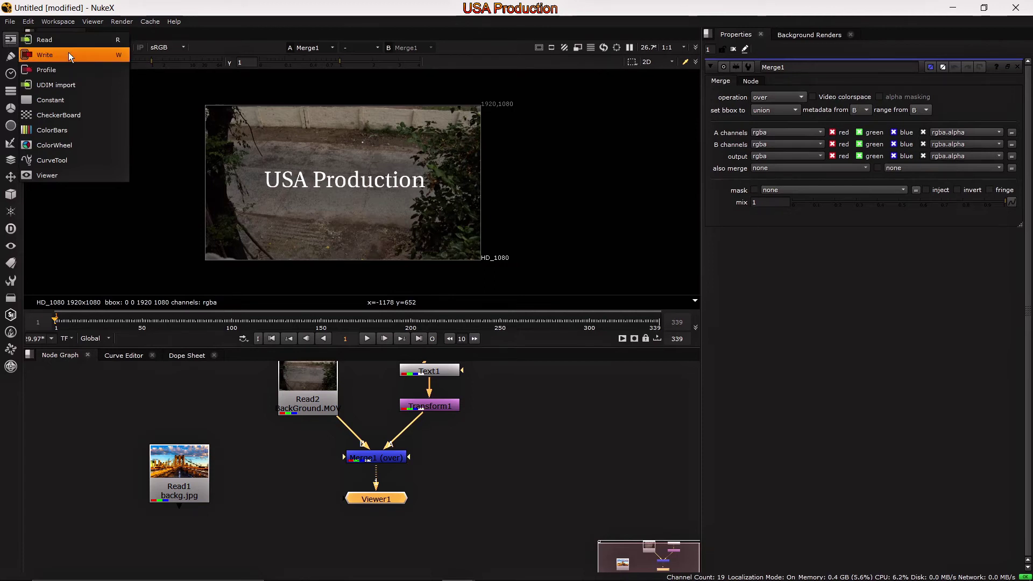
pyautogui.click(478, 501)
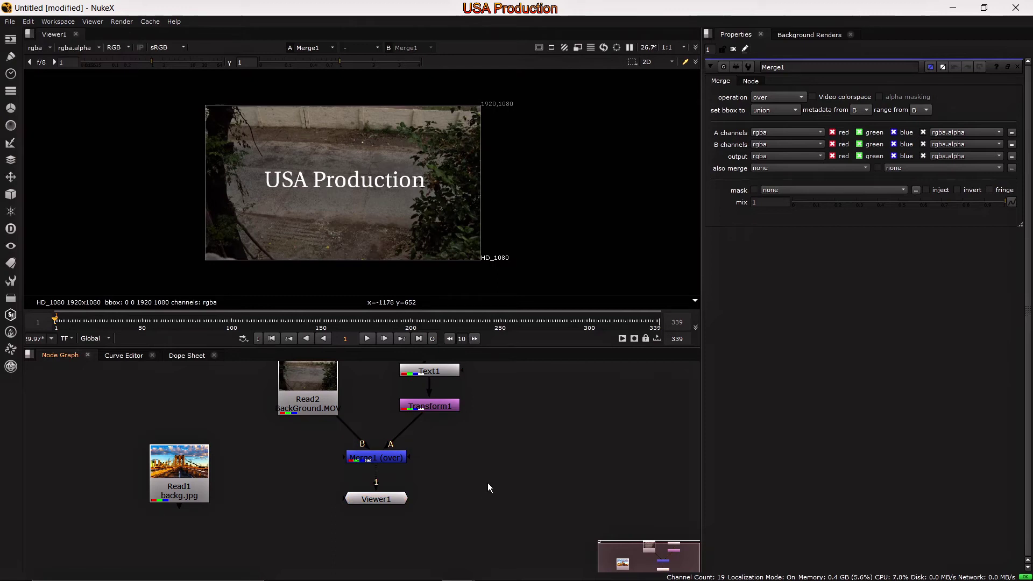
pyautogui.press('Tab')
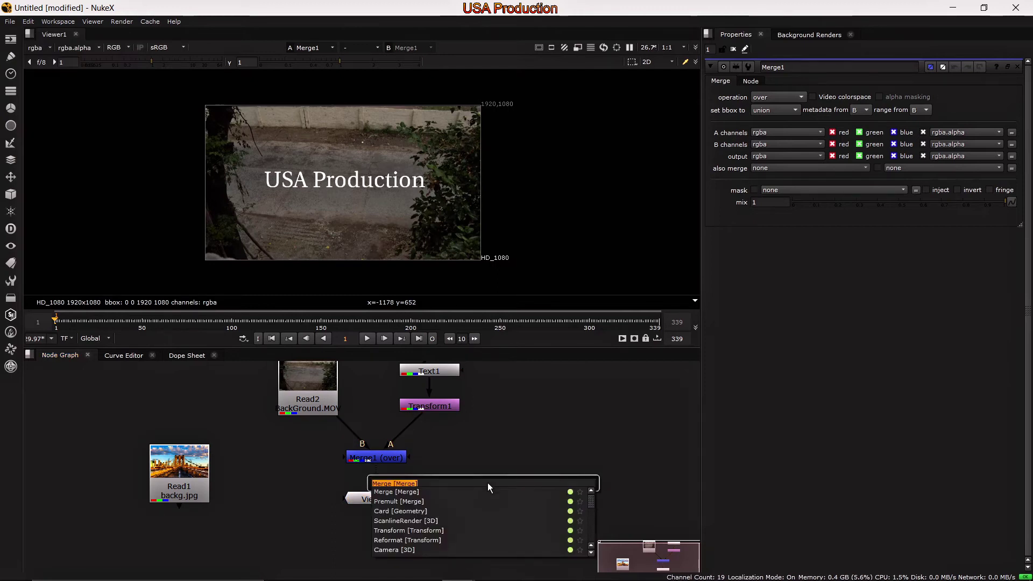
pyautogui.write('wri')
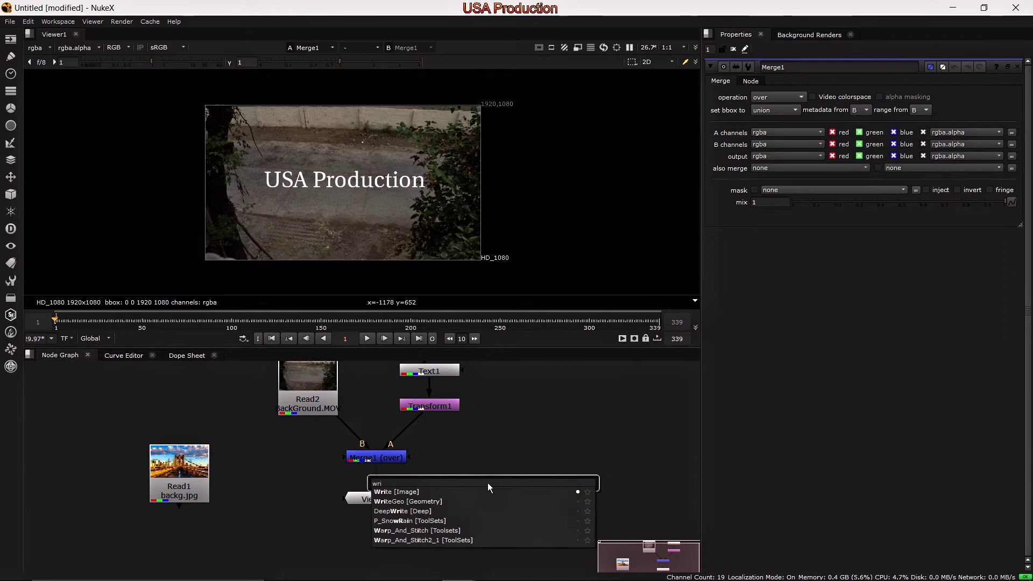
pyautogui.press('Down')
pyautogui.press('Return')
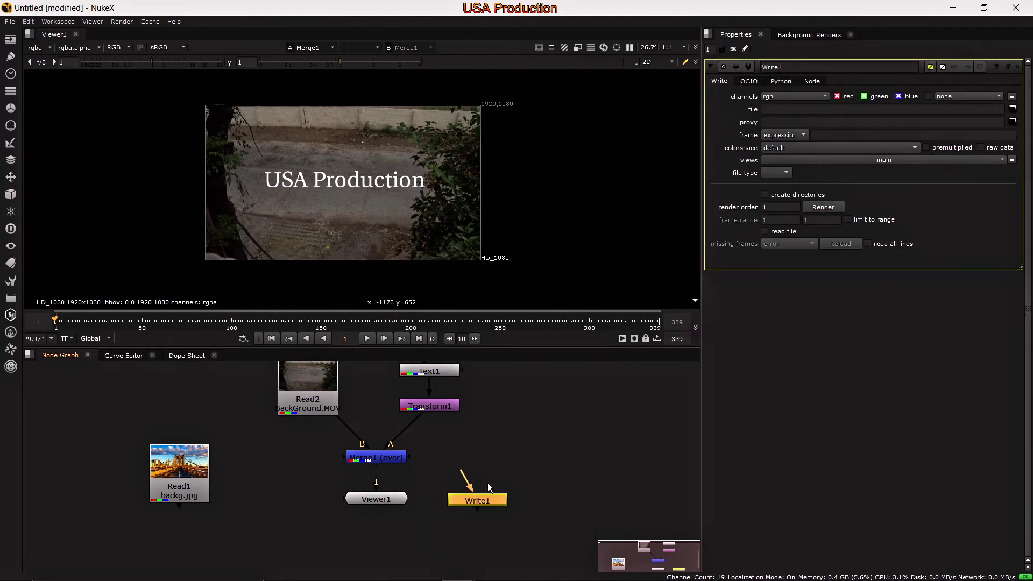
pyautogui.click(535, 479)
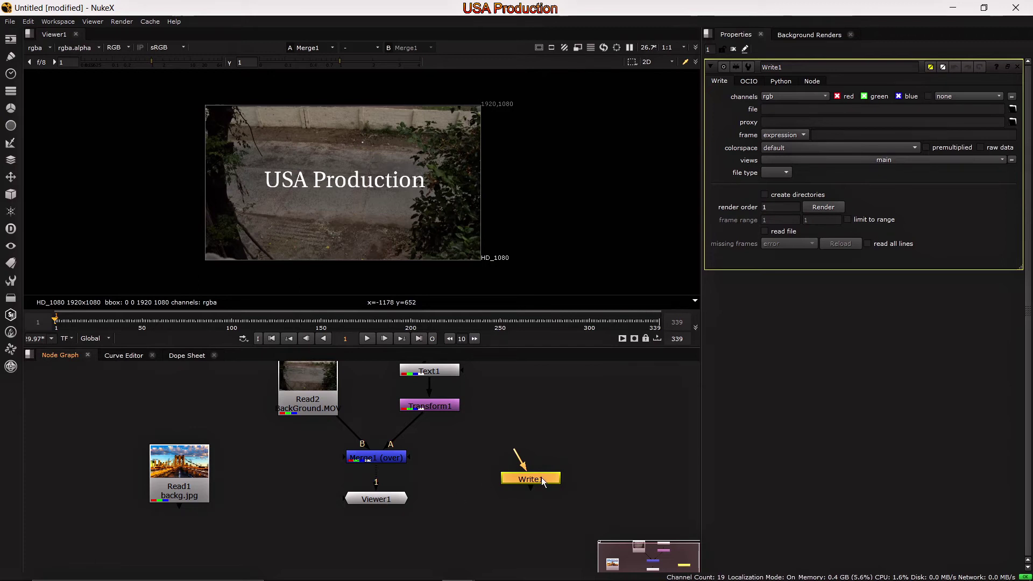
# - Move Viewer1 aside, connect the Write1 input to Merge1, and place Write1 below the Merge node opposite the viewer
pyautogui.moveTo(457, 522)
pyautogui.mouseDown(button='middle')
pyautogui.moveTo(464, 482)
pyautogui.moveTo(448, 509)
pyautogui.mouseUp(button='middle')
pyautogui.moveTo(380, 472); pyautogui.dragTo(287, 522)
pyautogui.moveTo(527, 455); pyautogui.dragTo(375, 432)
pyautogui.moveTo(430, 535); pyautogui.dragTo(437, 522)
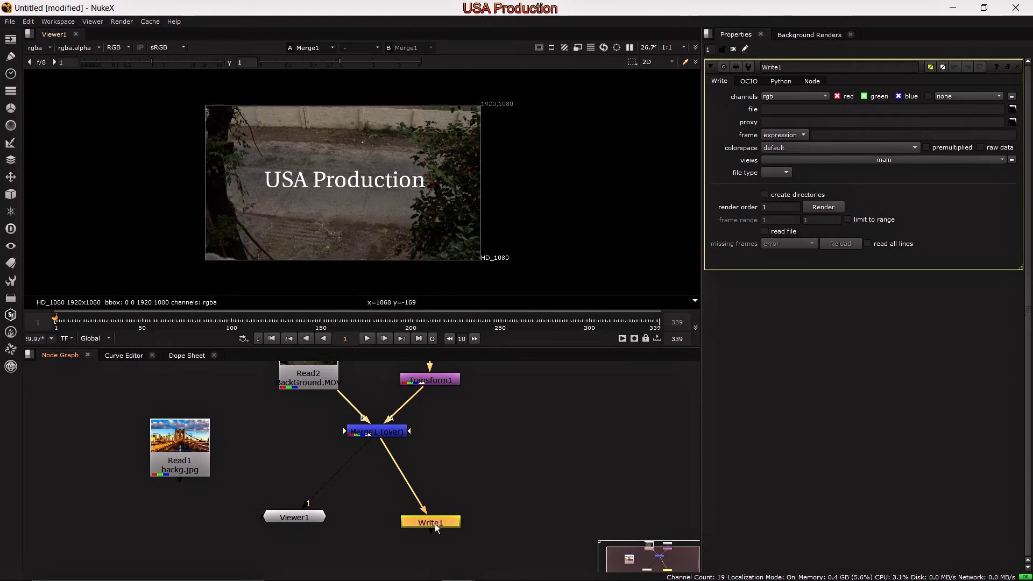
pyautogui.moveTo(437, 524); pyautogui.dragTo(440, 522)
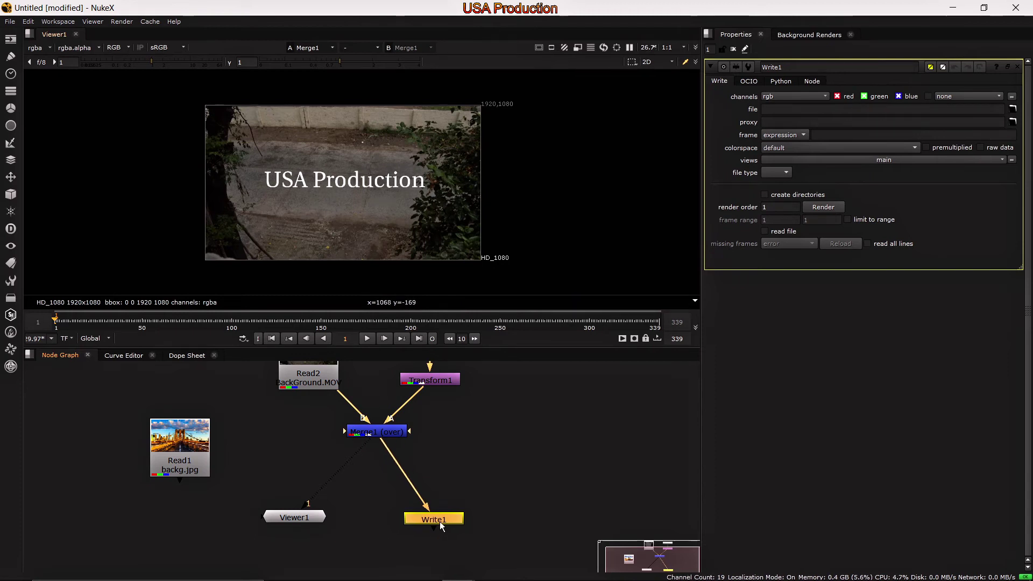
# - Switch Write1's input from Merge1 to Transform1 and move the Write node up and to the right
pyautogui.moveTo(382, 441); pyautogui.dragTo(441, 383)
pyautogui.moveTo(510, 438); pyautogui.dragTo(446, 473, button='middle')
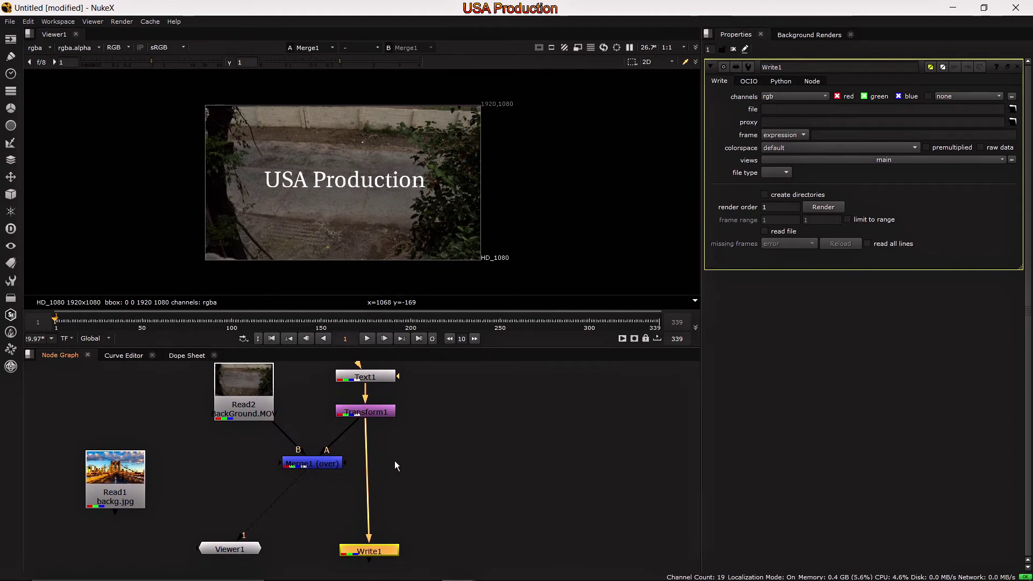
pyautogui.moveTo(374, 550); pyautogui.dragTo(453, 506)
# - Connect Viewer1 to Transform1 to display the title alone, and place the viewer beside Write1
pyautogui.moveTo(226, 547); pyautogui.dragTo(269, 546)
pyautogui.moveTo(317, 520); pyautogui.dragTo(366, 416)
pyautogui.moveTo(289, 548); pyautogui.dragTo(369, 515)
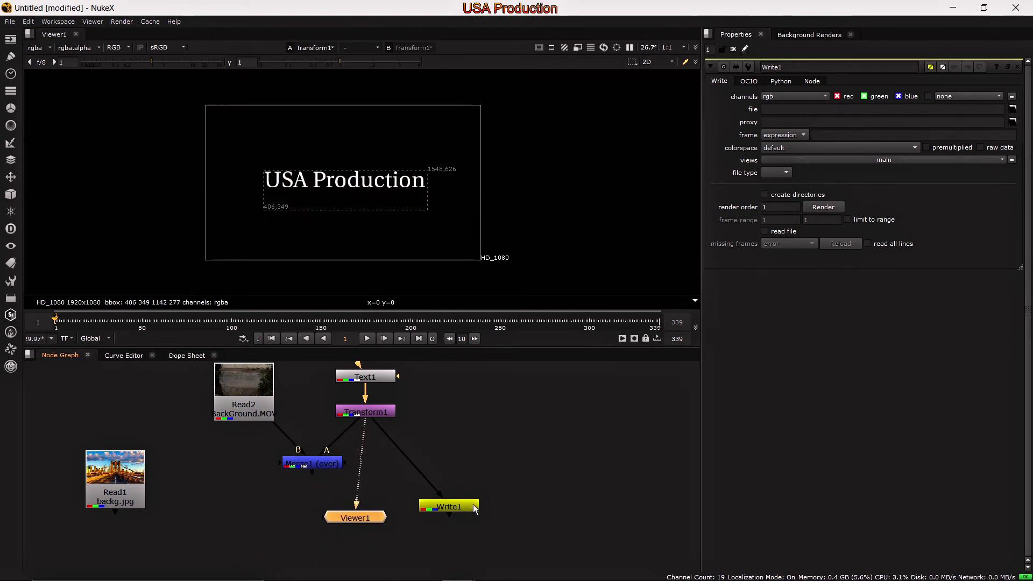
pyautogui.moveTo(454, 511); pyautogui.dragTo(461, 520)
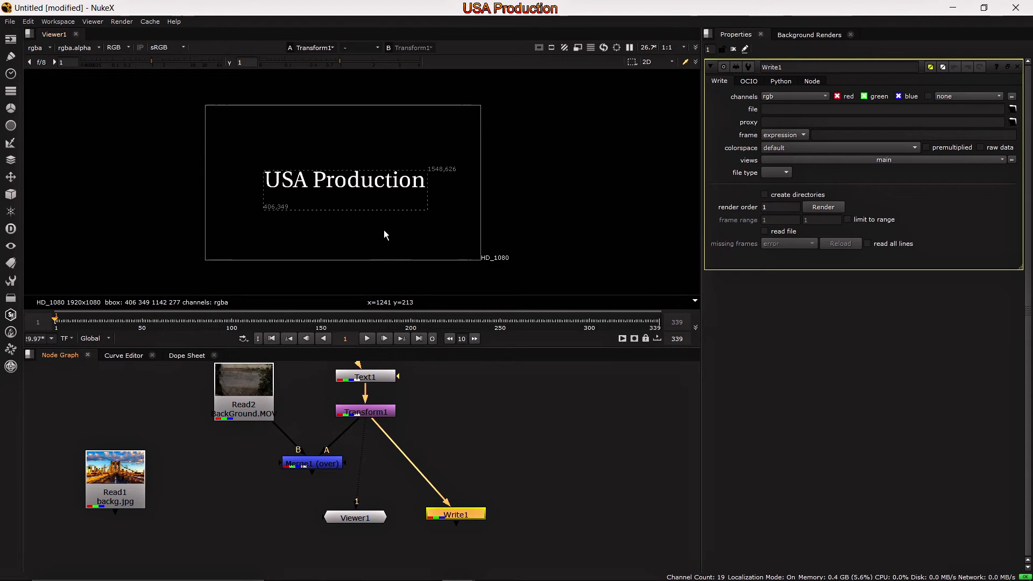
# - Switch Viewer1's input back from Transform1 to Merge1 and place the viewer below and left of the Merge node
pyautogui.moveTo(352, 521); pyautogui.dragTo(291, 558)
pyautogui.moveTo(359, 430); pyautogui.dragTo(307, 470)
pyautogui.moveTo(311, 553); pyautogui.dragTo(279, 549)
pyautogui.moveTo(343, 524); pyautogui.dragTo(381, 512, button='middle')
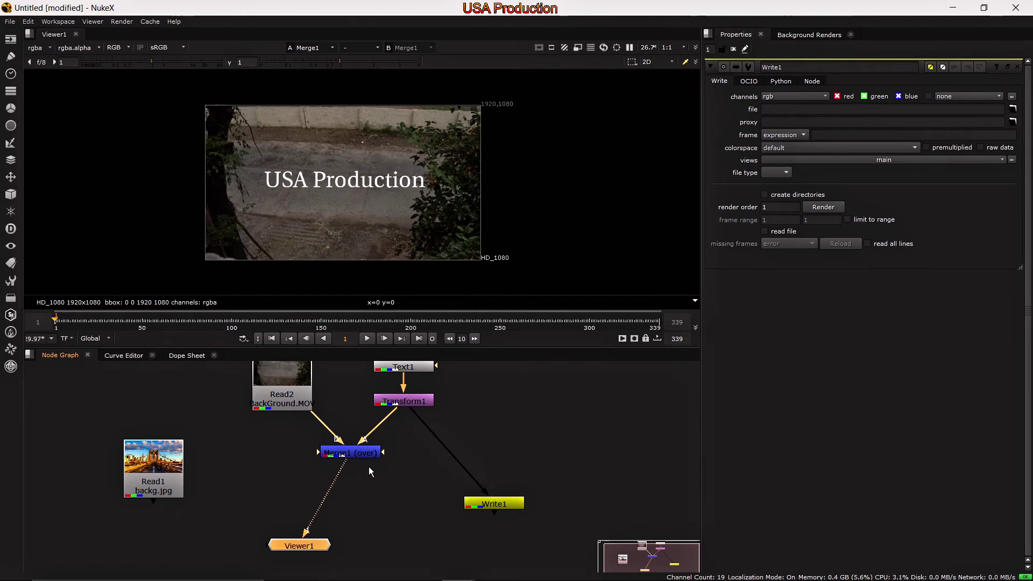
# - Switch Write1's input from Transform1 back to Merge1 and place the Write node level with Viewer1
pyautogui.moveTo(410, 418); pyautogui.dragTo(347, 458)
pyautogui.moveTo(489, 501); pyautogui.dragTo(401, 547)
pyautogui.moveTo(496, 522); pyautogui.dragTo(470, 497, button='middle')
pyautogui.moveTo(385, 518); pyautogui.dragTo(390, 516)
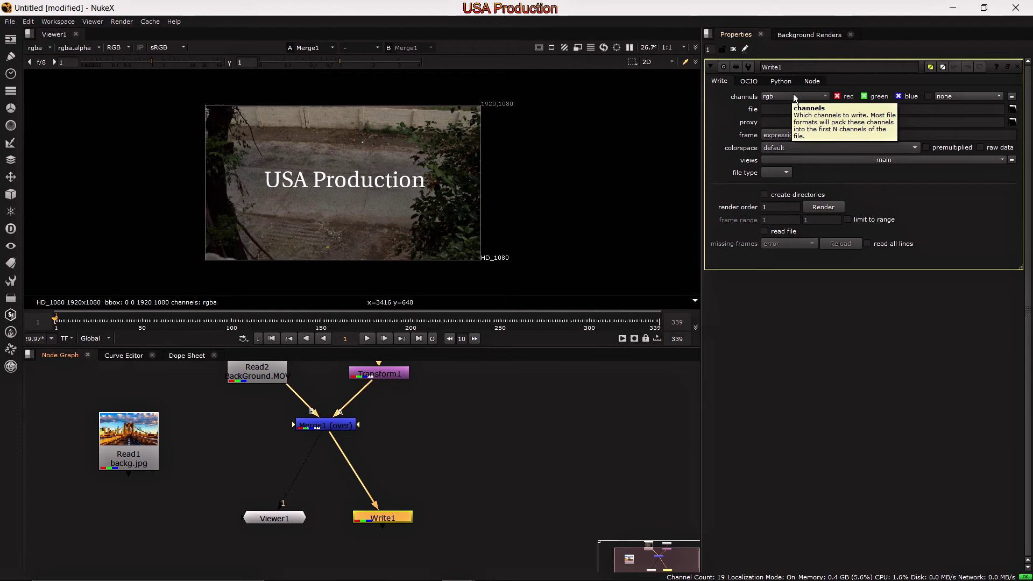
# - Set Write1's output channels to rgba
pyautogui.moveTo(436, 390); pyautogui.dragTo(445, 442, button='middle')
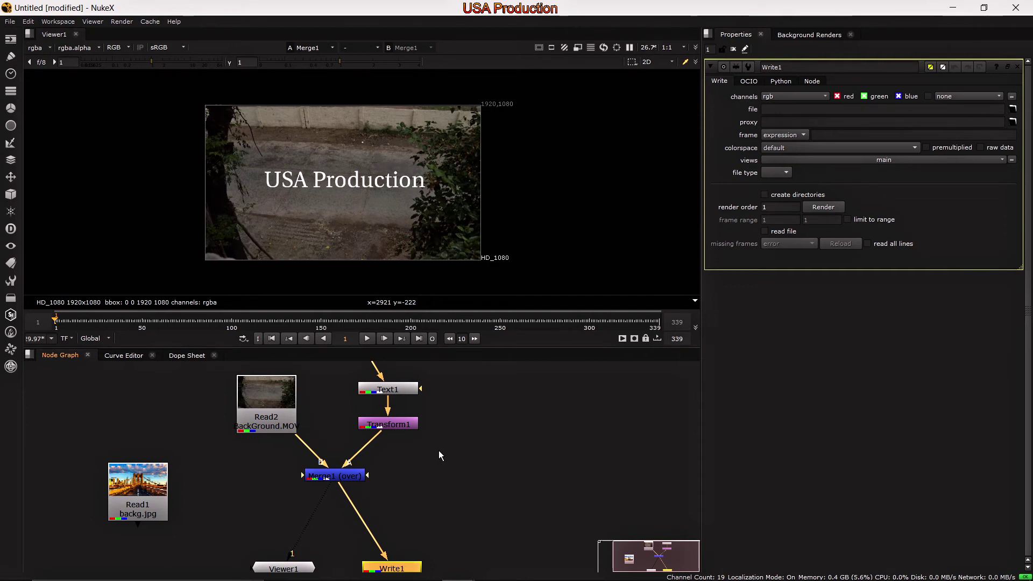
pyautogui.click(778, 99)
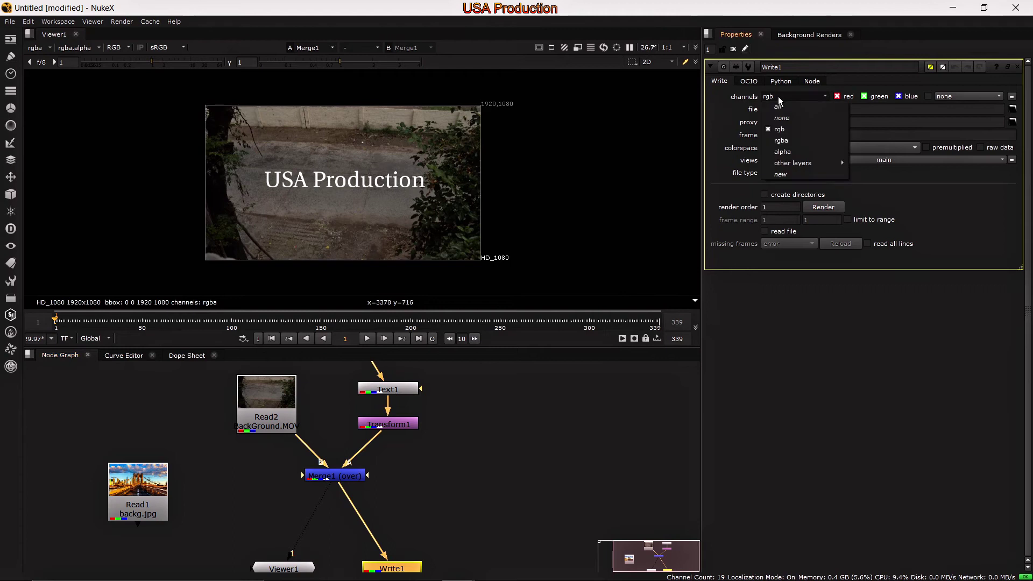
pyautogui.click(806, 142)
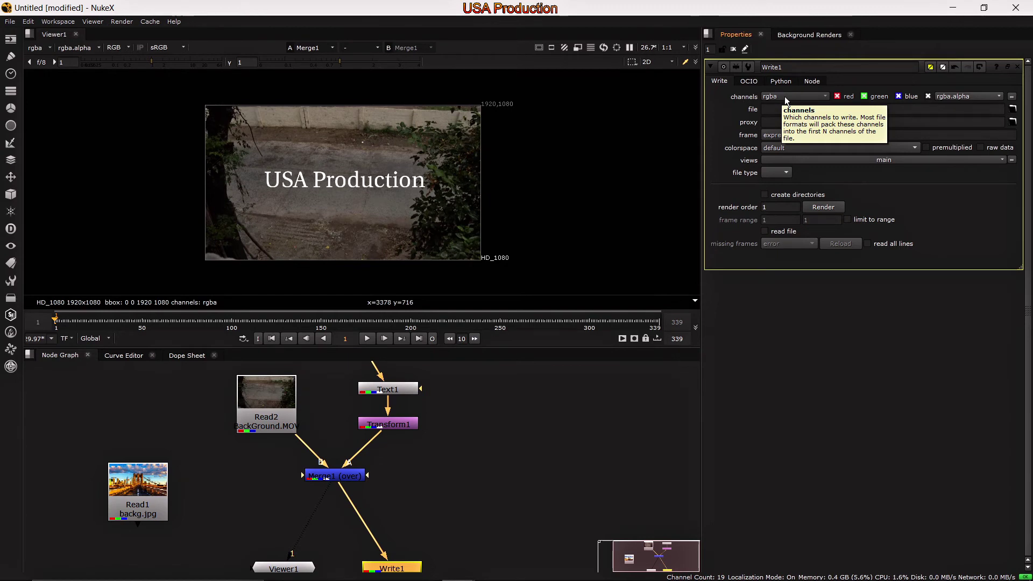
# - Switch Viewer1's input from Merge1 to Transform1 and move the viewer to the right of Write1
pyautogui.moveTo(478, 480); pyautogui.dragTo(464, 455, button='middle')
pyautogui.moveTo(314, 463); pyautogui.dragTo(373, 399)
pyautogui.moveTo(277, 546); pyautogui.dragTo(461, 513)
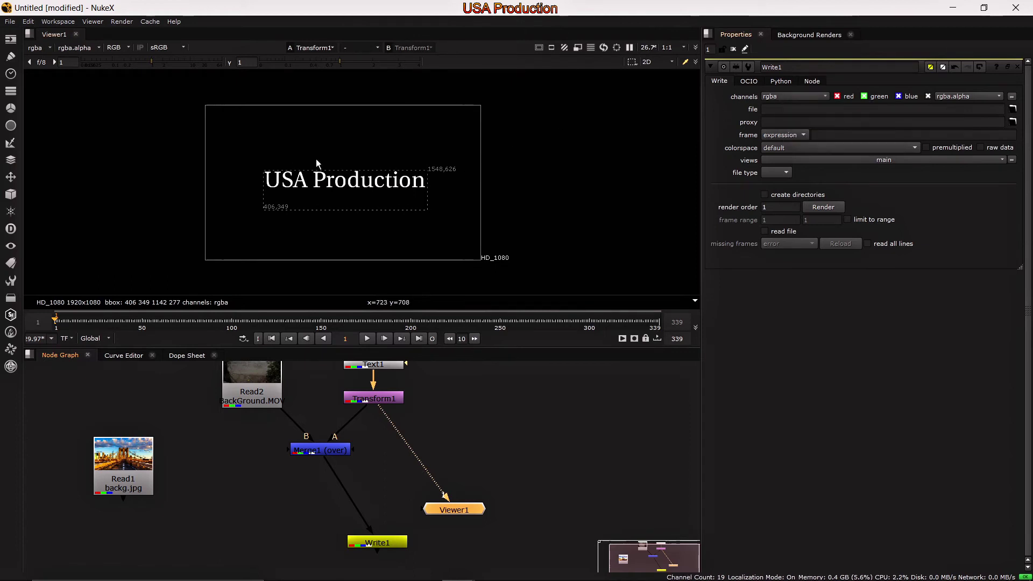
# - Return Viewer1 to the left of Write1 and connect its input to Merge1 to display the full composite
pyautogui.moveTo(452, 511); pyautogui.dragTo(269, 543)
pyautogui.moveTo(363, 412); pyautogui.dragTo(319, 451)
pyautogui.moveTo(286, 541); pyautogui.dragTo(293, 540)
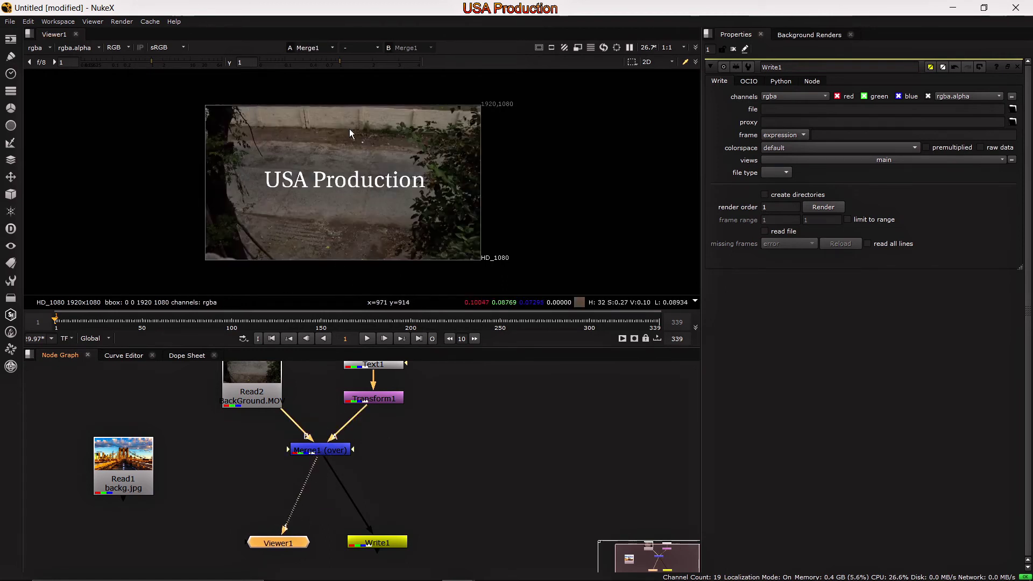
# - Set Write1's output channels to rgb
pyautogui.click(788, 95)
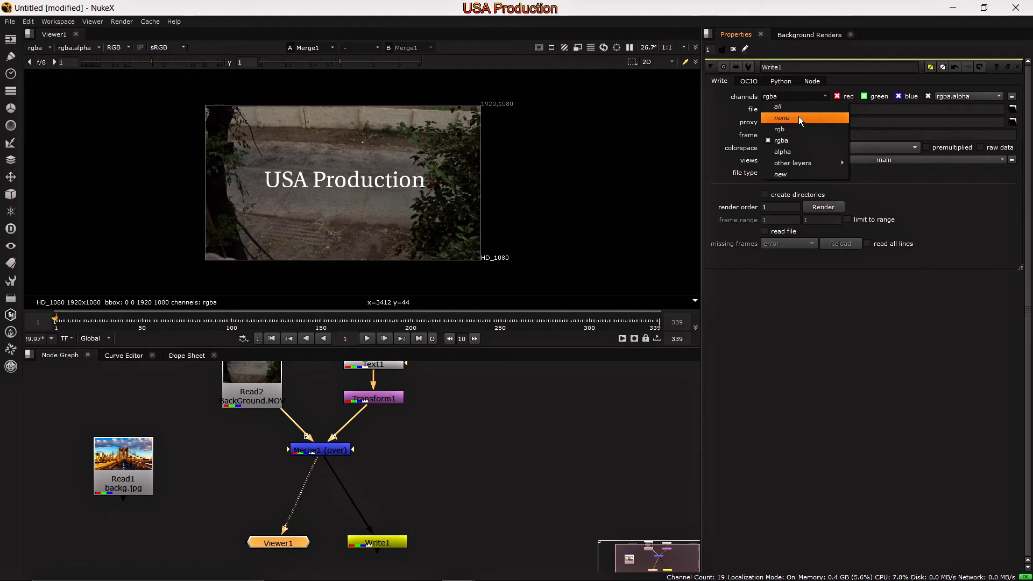
pyautogui.click(799, 131)
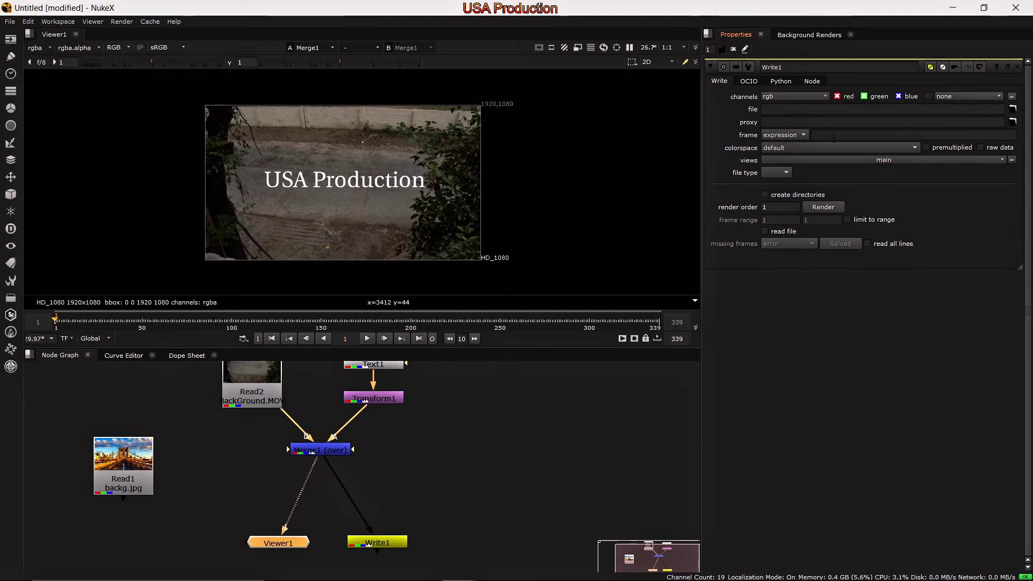
# - Set Write1's output file to C:/Users/All Users/Desktop/testing by browsing to that folder and naming the file testing
pyautogui.click(791, 109)
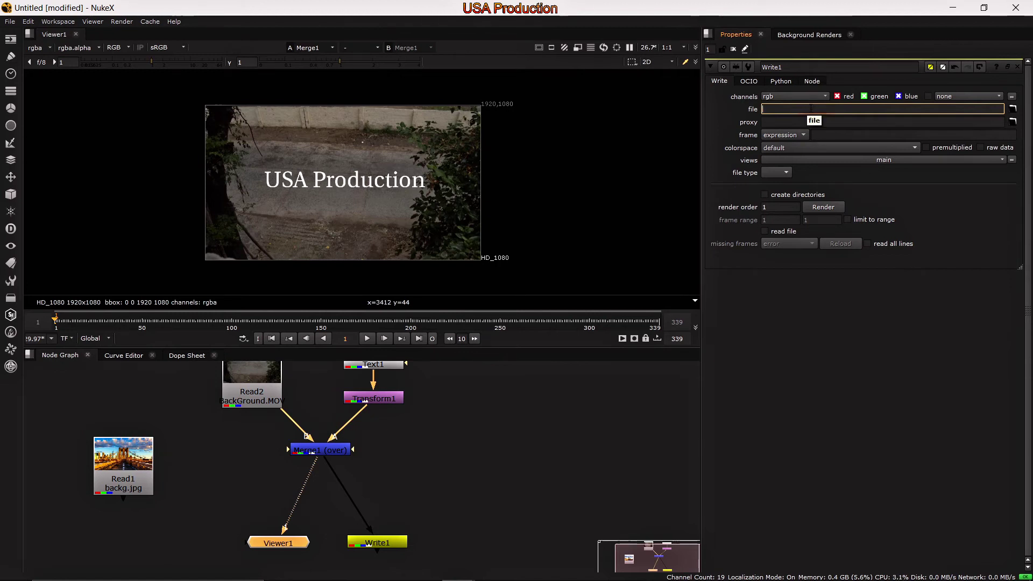
pyautogui.click(1012, 109)
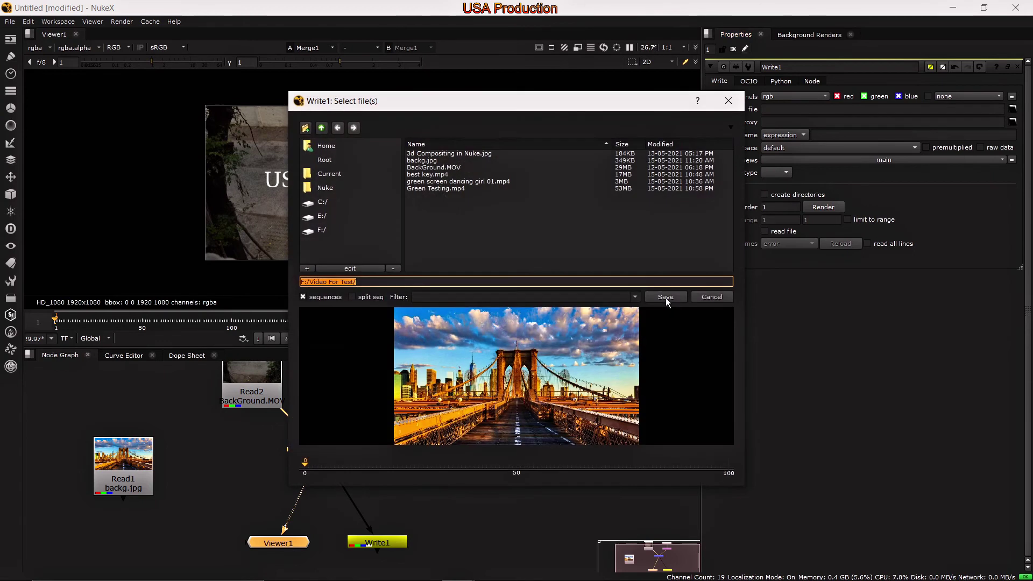
pyautogui.click(1013, 111)
pyautogui.click(340, 206)
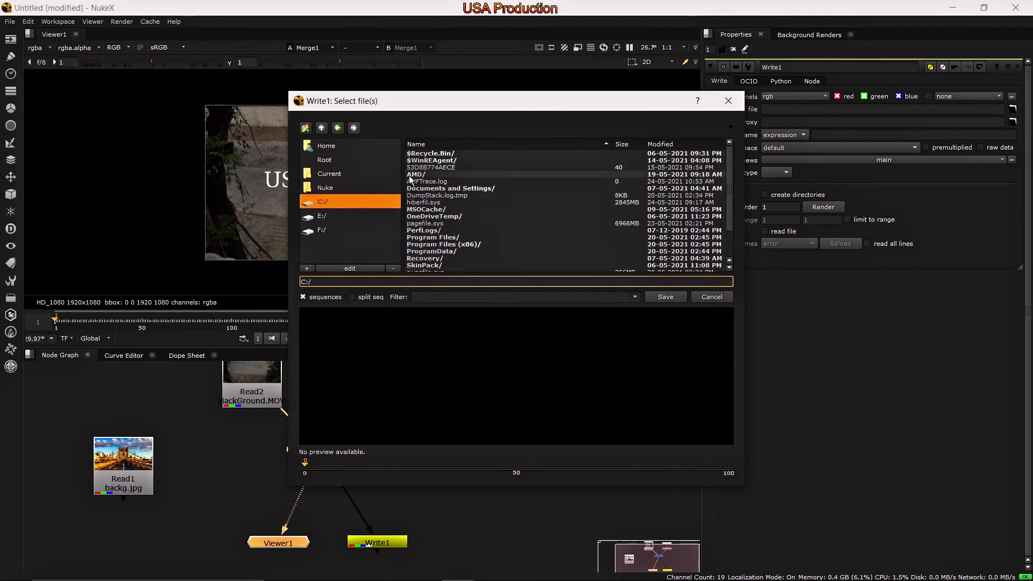
pyautogui.scroll(-2, 427, 174)
pyautogui.doubleClick(431, 252)
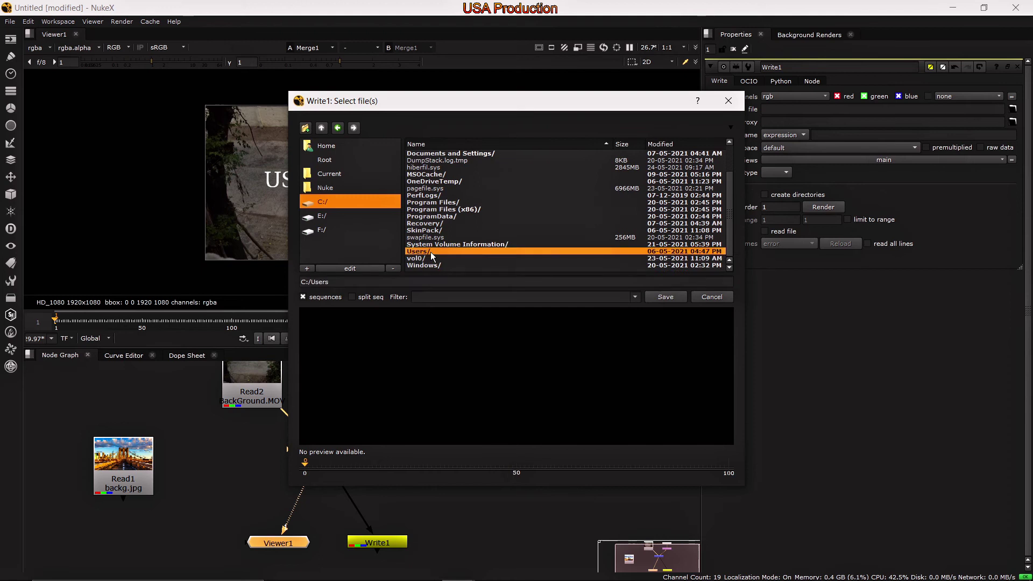
pyautogui.doubleClick(435, 160)
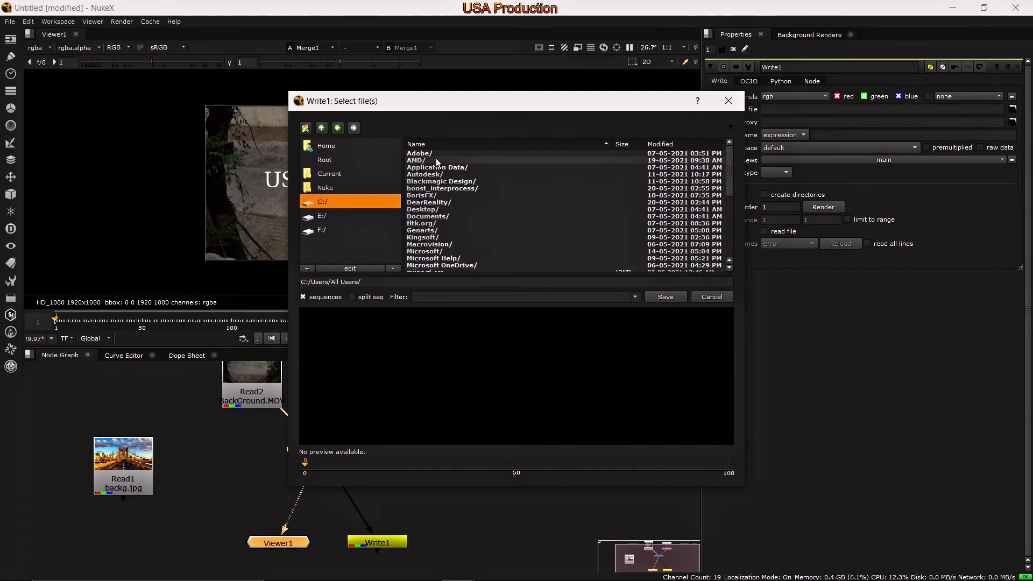
pyautogui.doubleClick(425, 209)
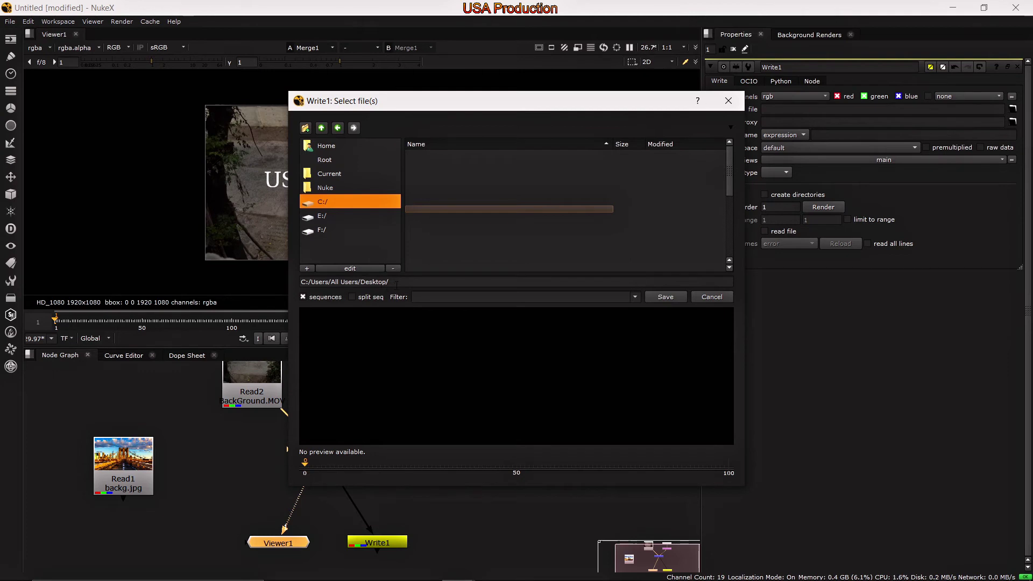
pyautogui.click(434, 282)
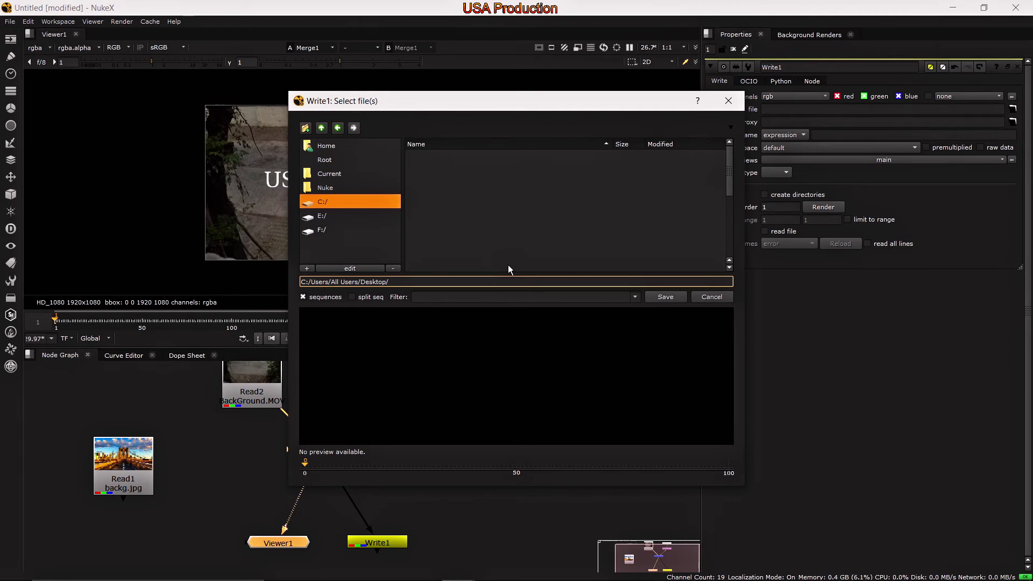
pyautogui.write('testing')
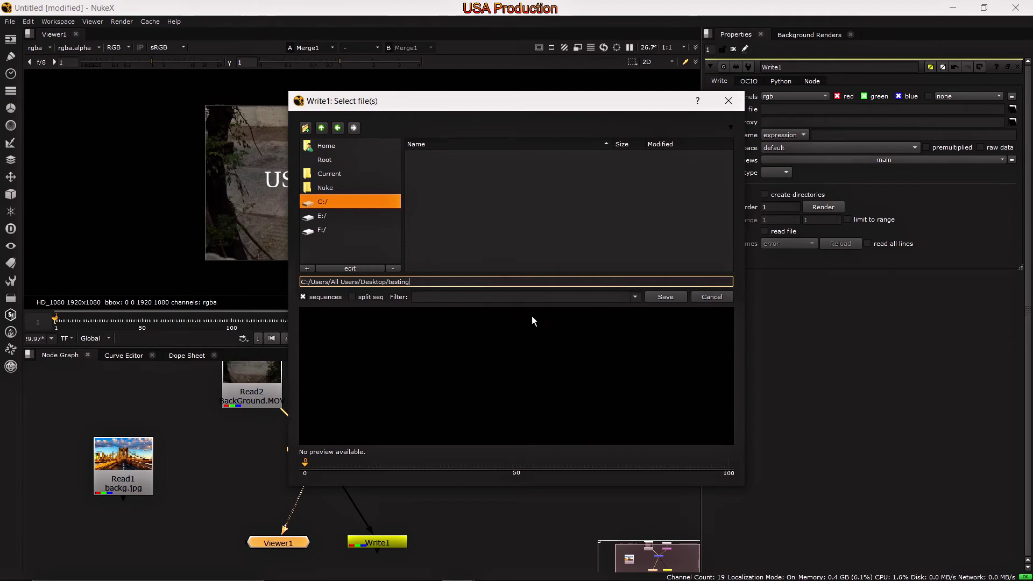
pyautogui.click(666, 299)
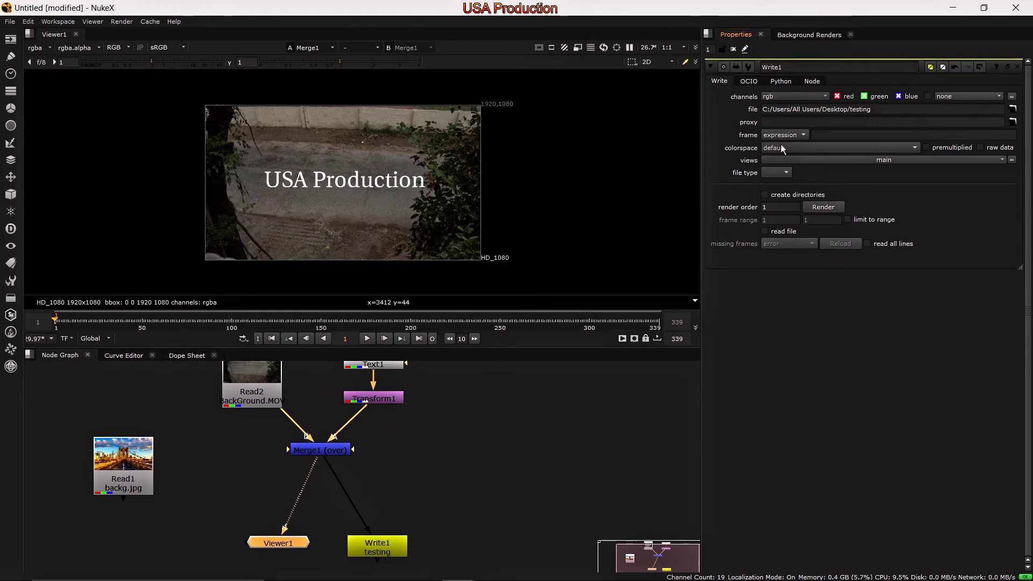
# - Set Write1's file type to mov and its codec to H.264
pyautogui.click(788, 175)
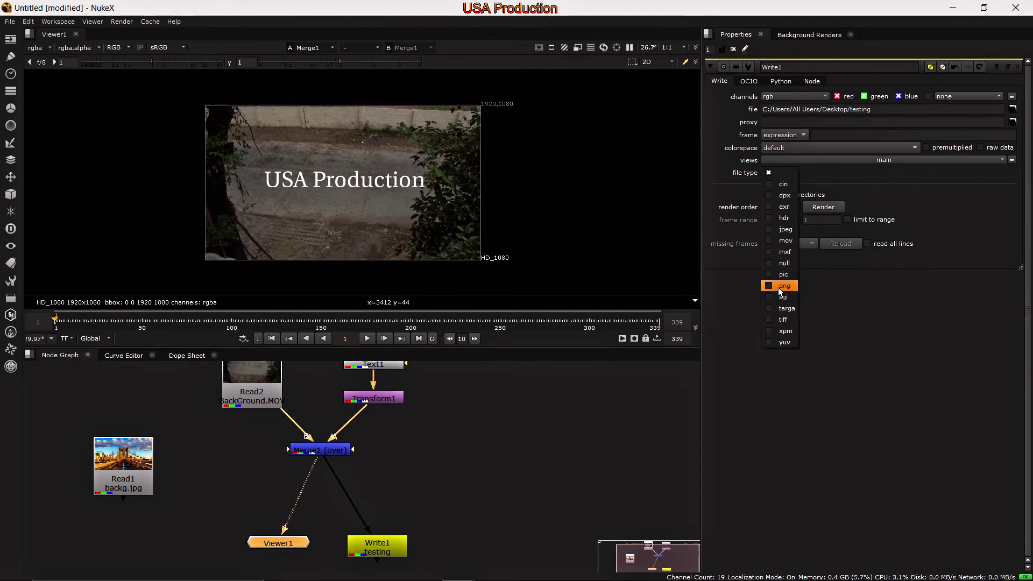
pyautogui.click(782, 241)
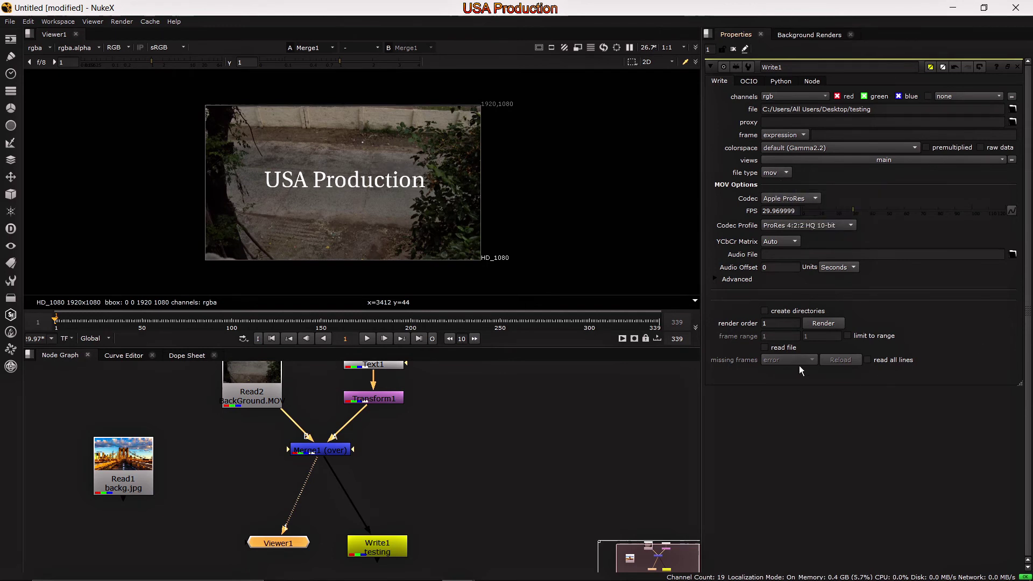
pyautogui.click(810, 199)
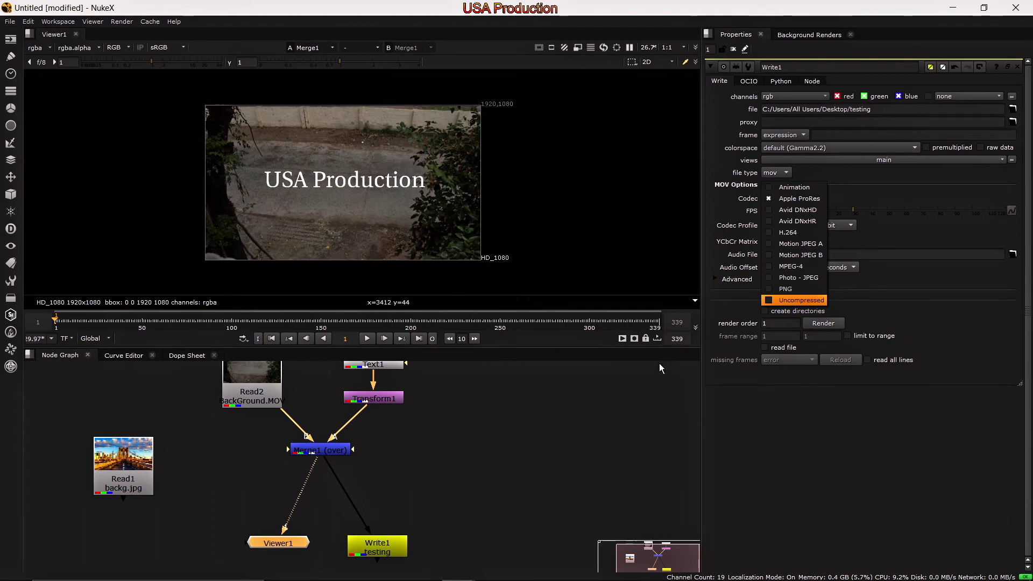
pyautogui.click(801, 233)
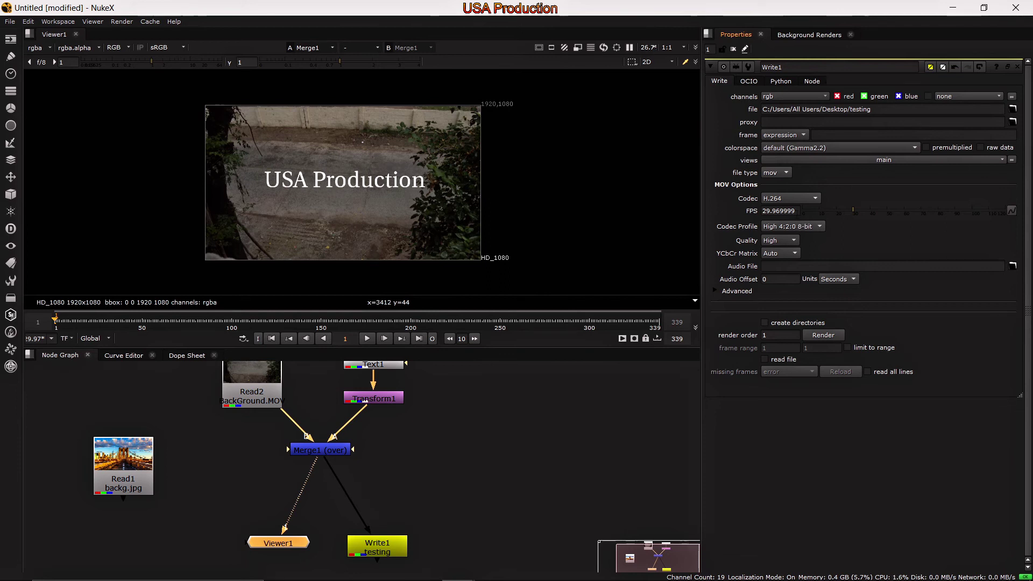
# - Keep the H.264 codec profile at High 4:2:0 8-bit and set the output quality to Best
pyautogui.click(817, 226)
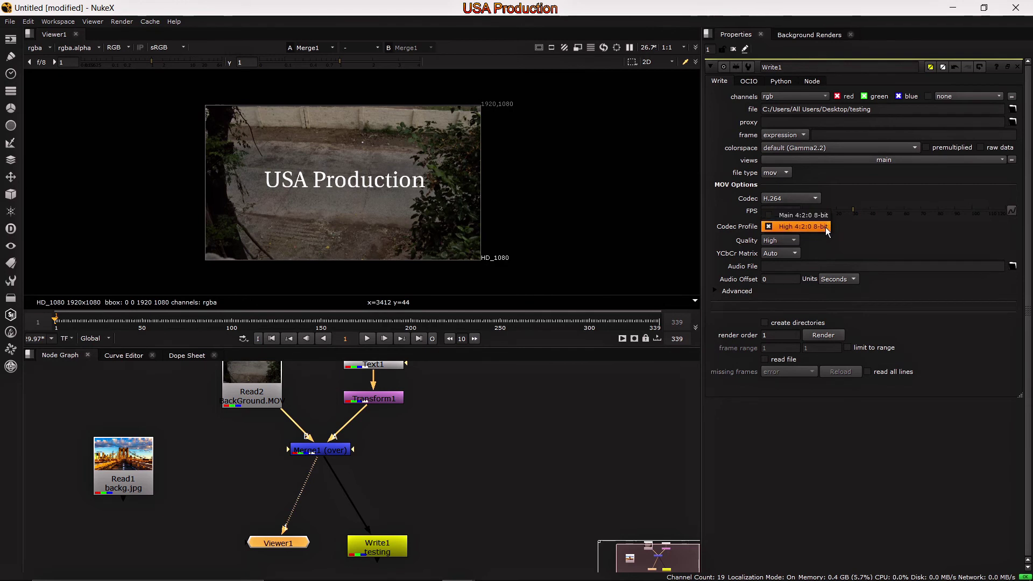
pyautogui.click(826, 227)
pyautogui.click(786, 242)
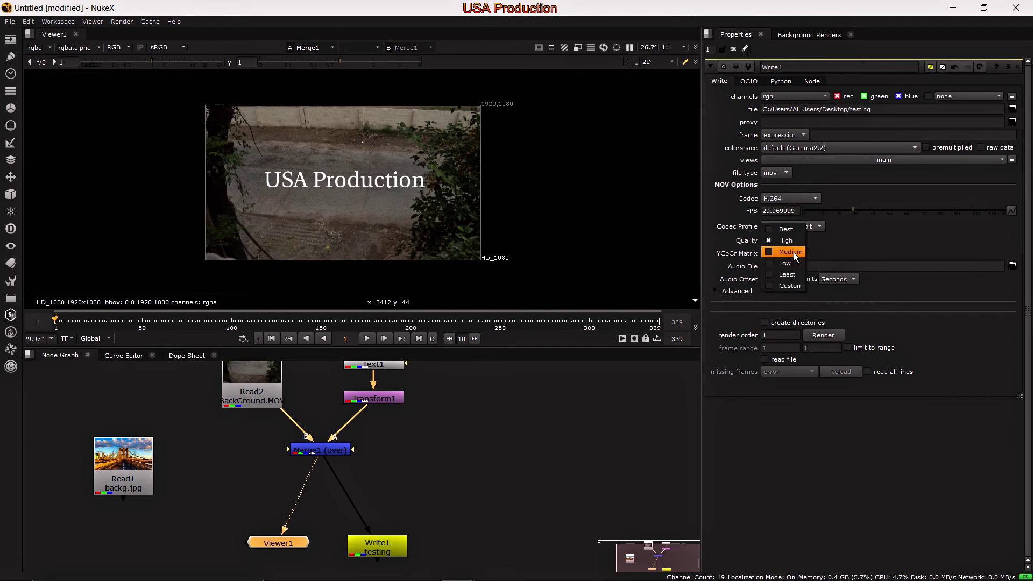
pyautogui.click(794, 230)
pyautogui.click(790, 241)
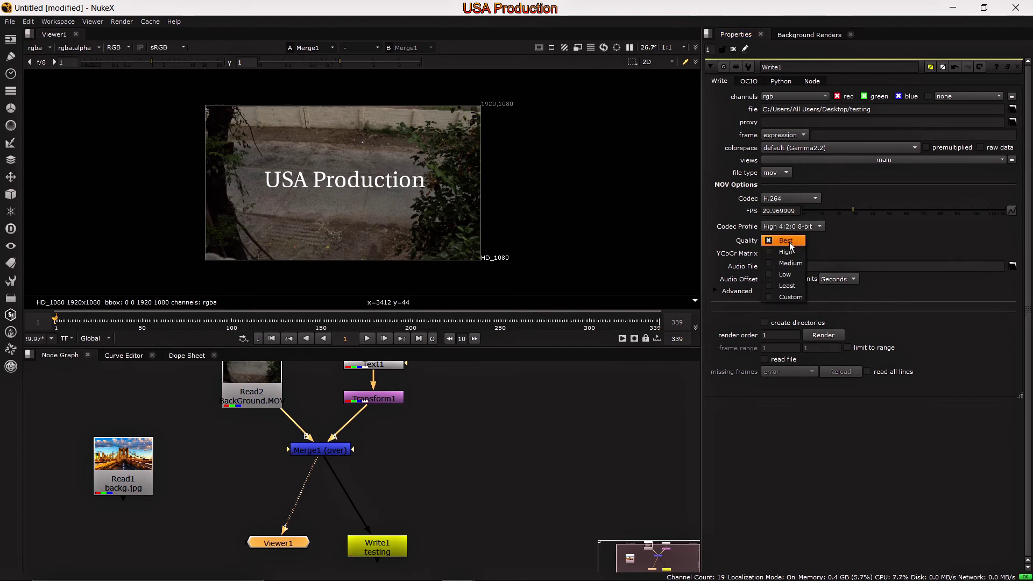
pyautogui.click(789, 242)
pyautogui.click(788, 241)
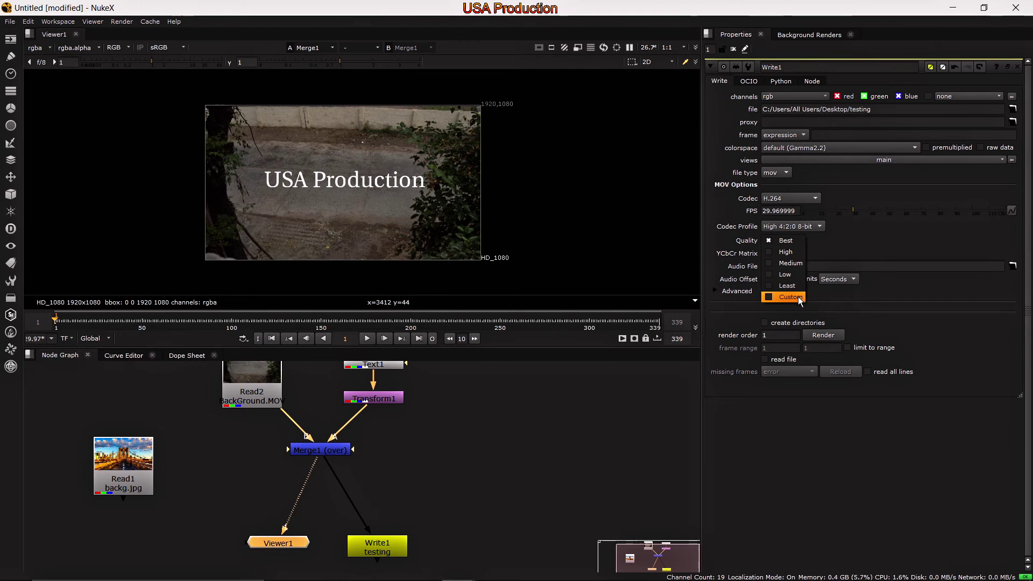
pyautogui.click(796, 243)
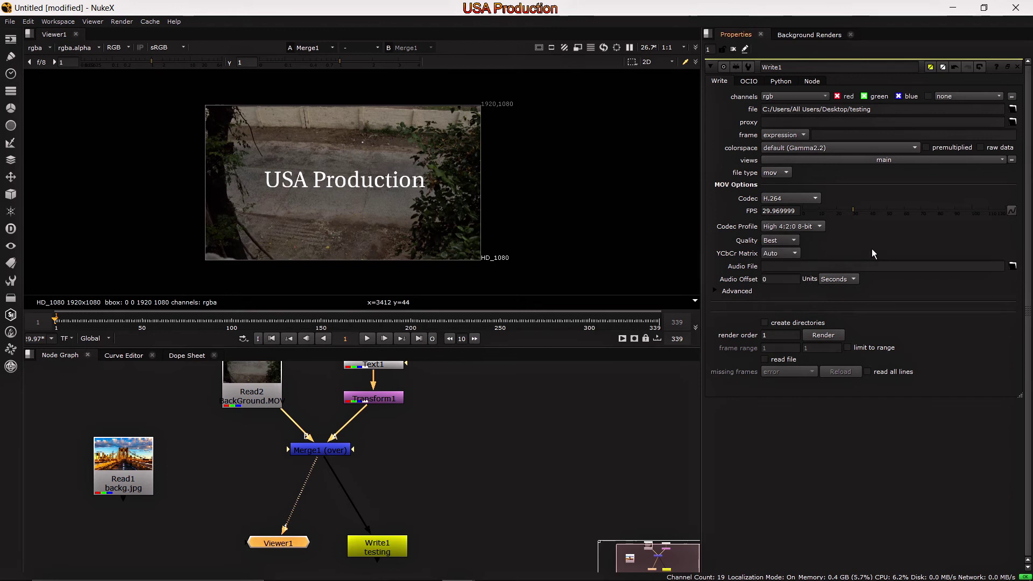
# - Set Write1's YCbCr matrix to Rec 709 and briefly check the advanced MOV options
pyautogui.click(796, 255)
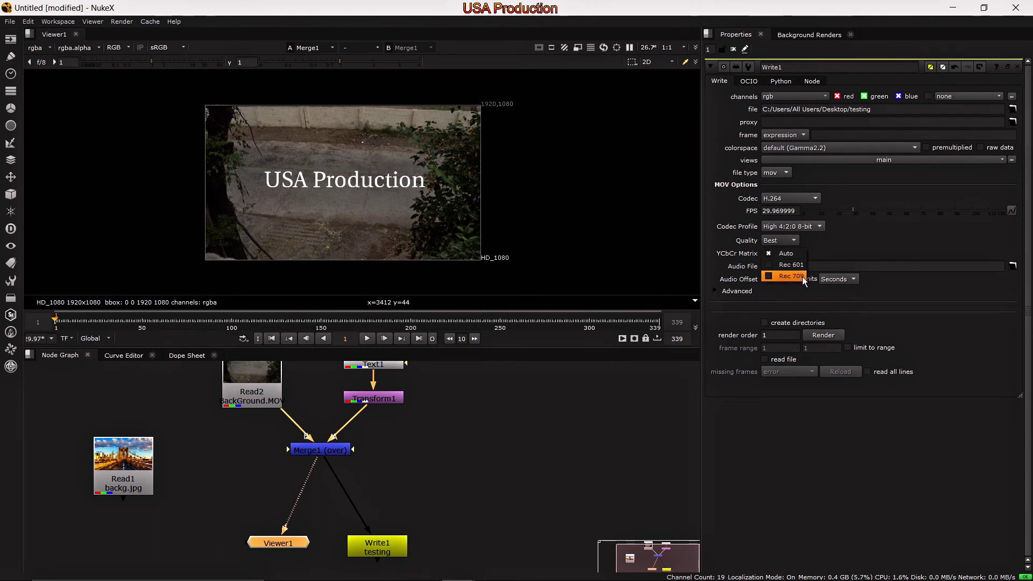
pyautogui.click(802, 276)
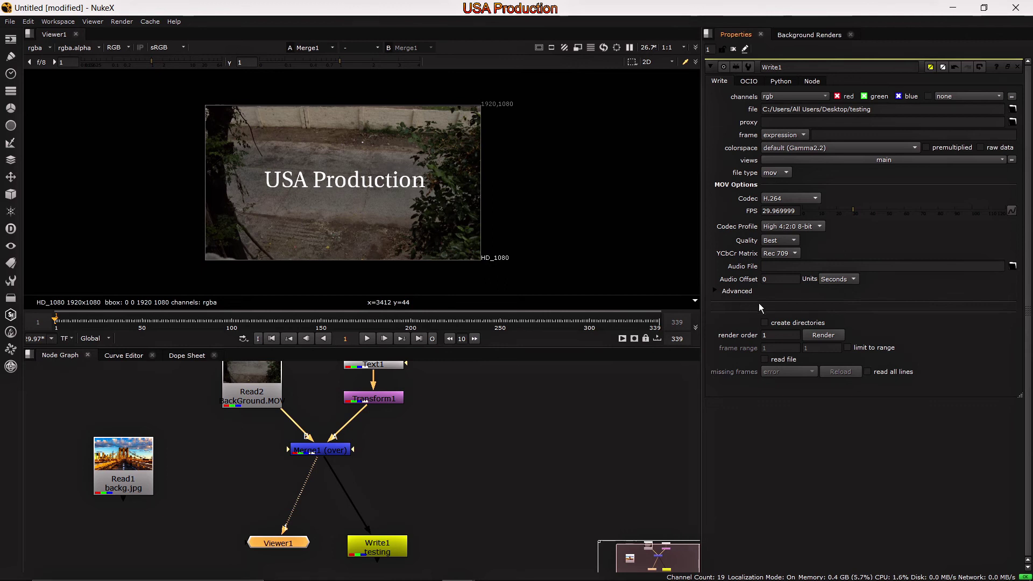
pyautogui.click(714, 290)
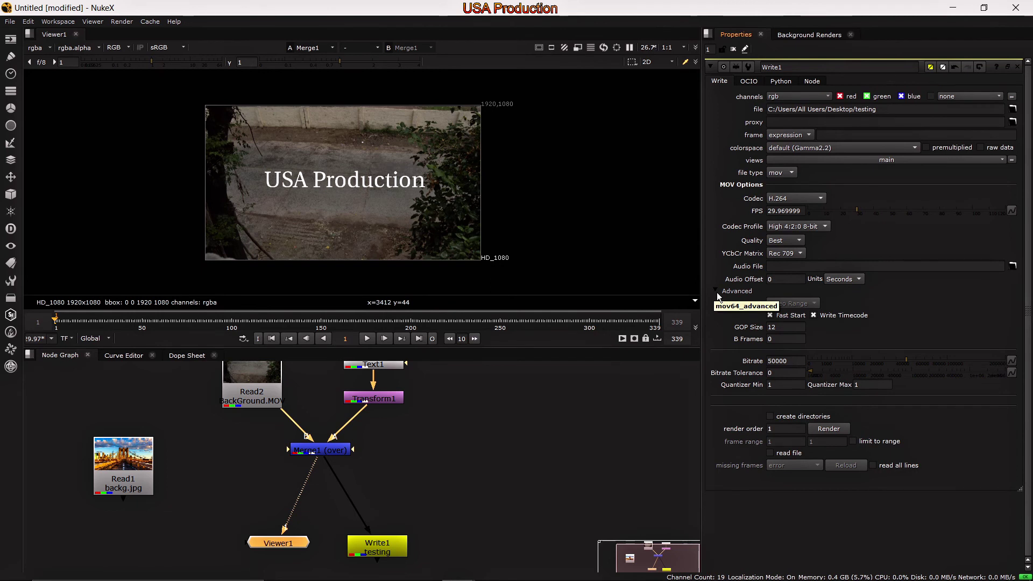
pyautogui.click(716, 292)
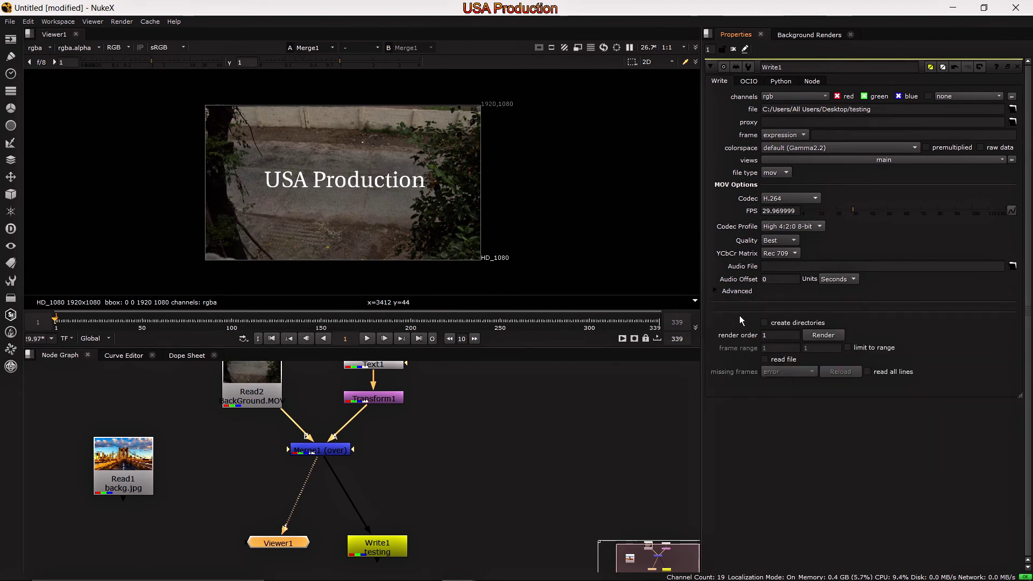
# - Try to render Write1 over frames 1-339 with Continue on error turned off
pyautogui.click(821, 336)
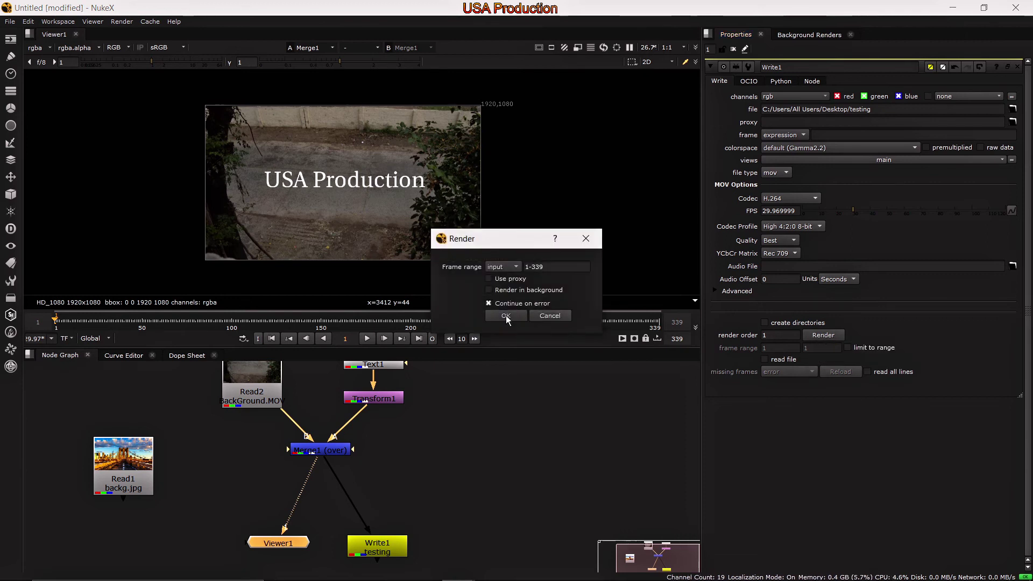
pyautogui.moveTo(490, 240); pyautogui.dragTo(533, 229)
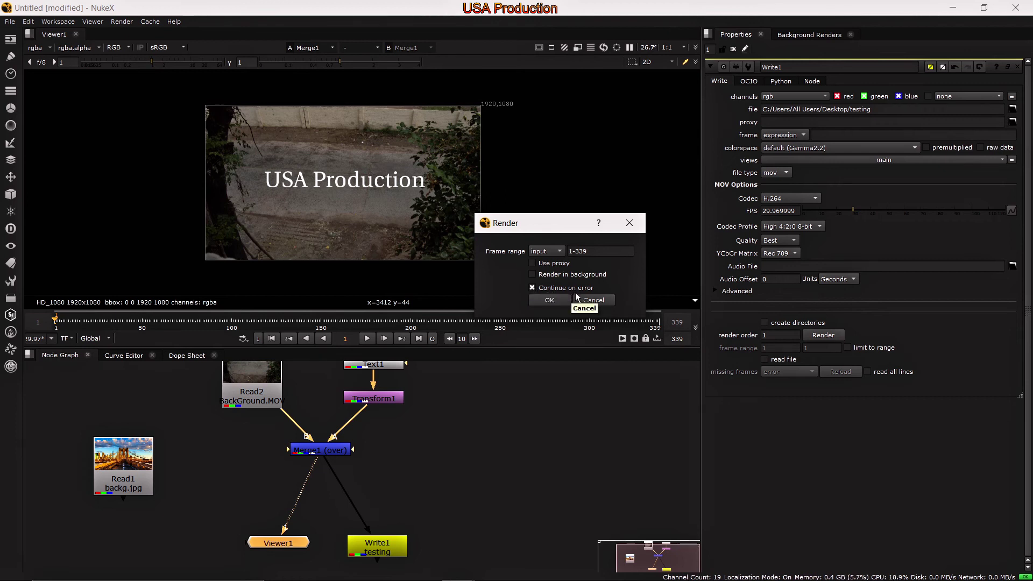
pyautogui.click(544, 288)
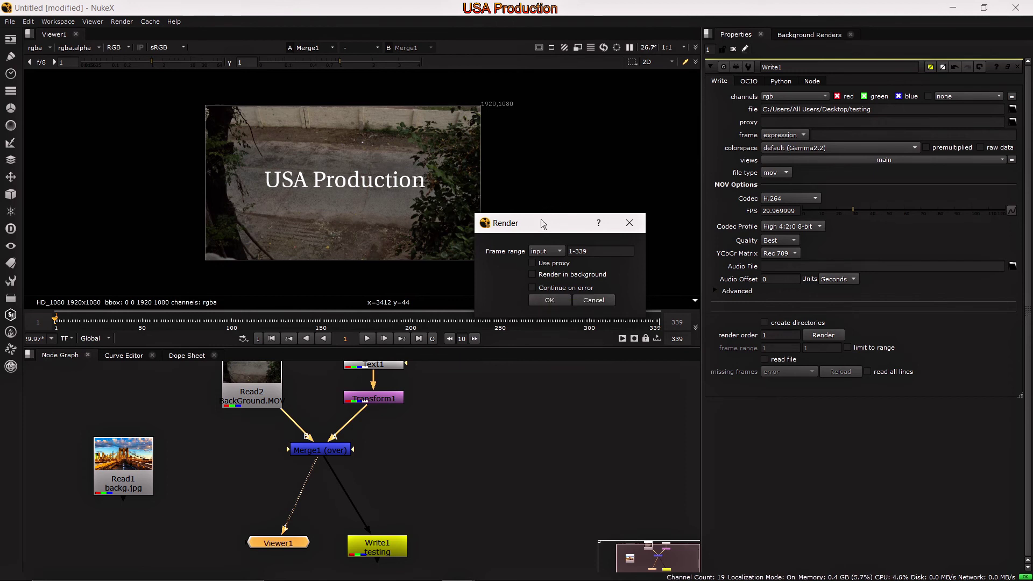
pyautogui.moveTo(542, 219); pyautogui.dragTo(568, 204)
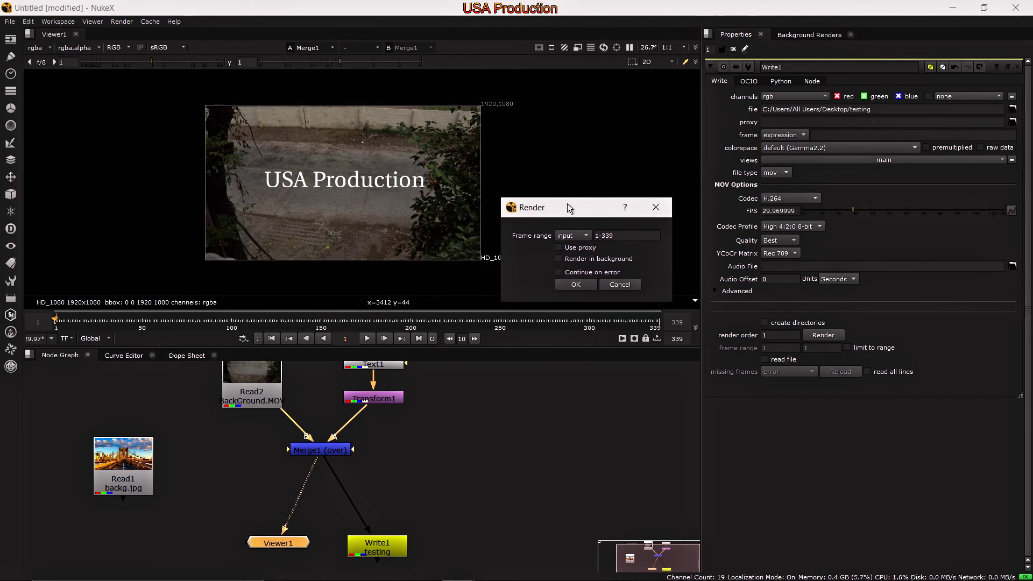
pyautogui.click(575, 285)
pyautogui.moveTo(518, 257); pyautogui.dragTo(472, 213)
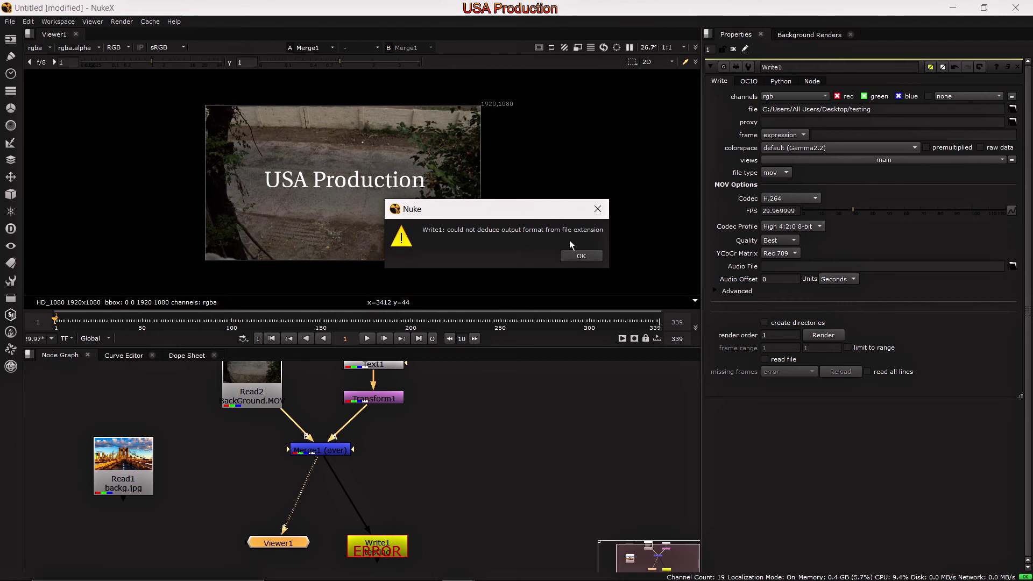
pyautogui.click(598, 210)
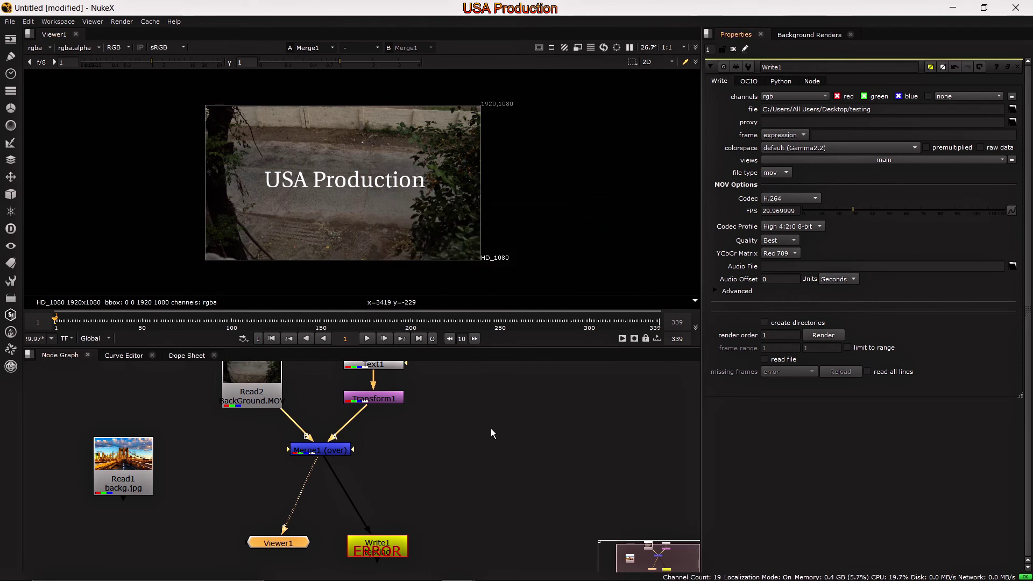
# - Move the Write1 node up and to the right in the node graph, and choose mov again as its file type
pyautogui.moveTo(396, 550); pyautogui.dragTo(395, 511)
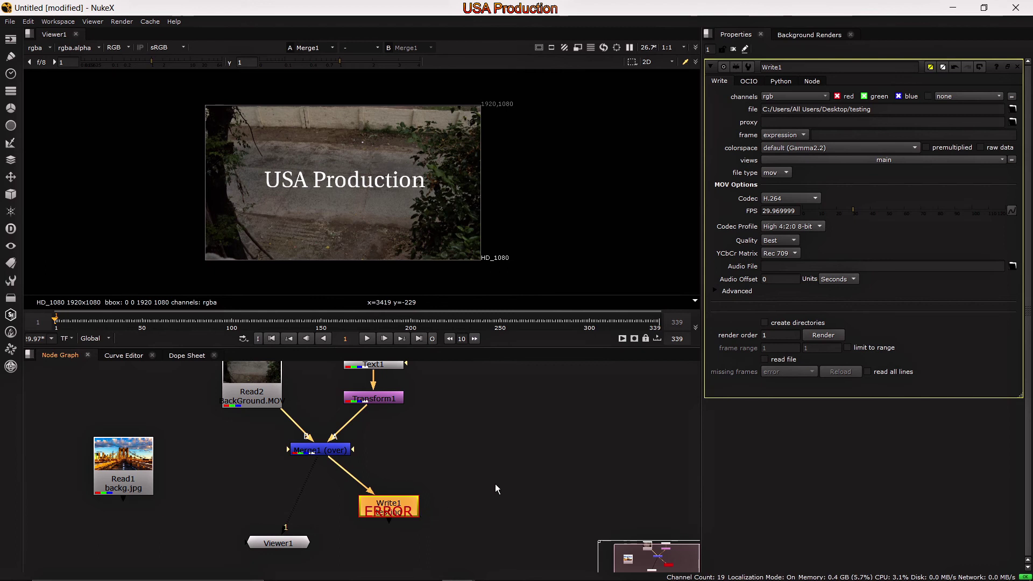
pyautogui.moveTo(386, 510); pyautogui.dragTo(425, 497)
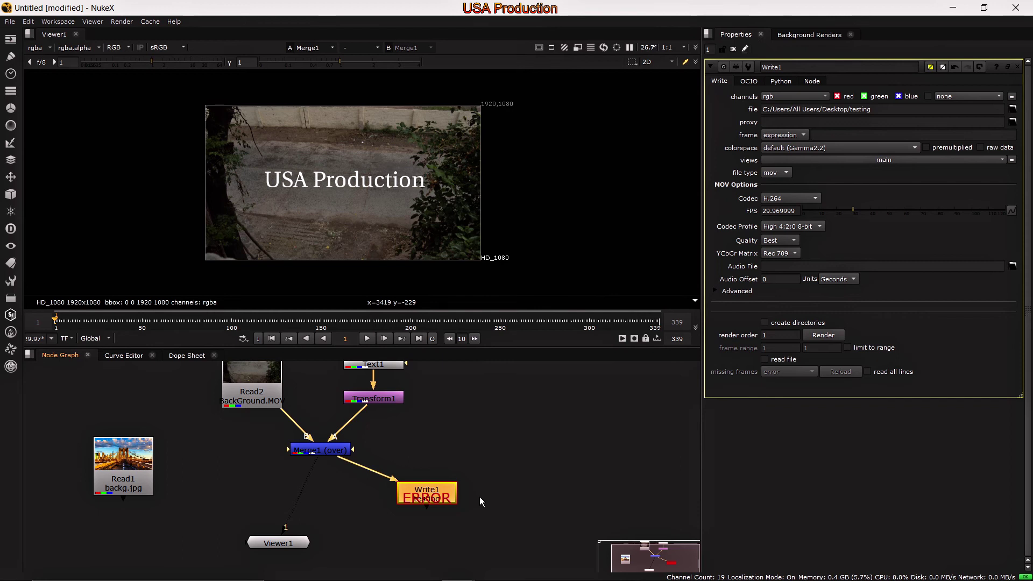
pyautogui.click(779, 176)
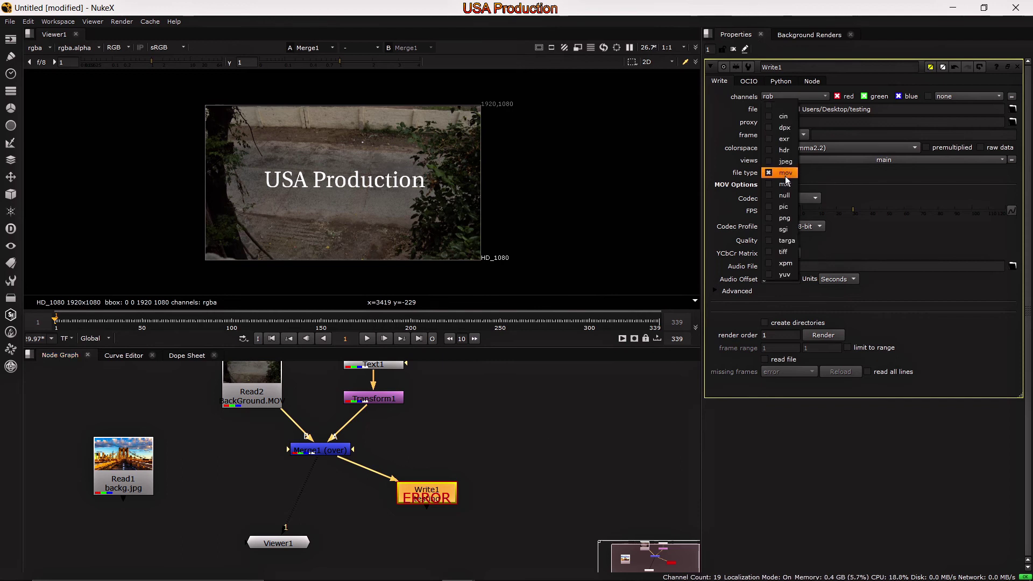
pyautogui.click(785, 175)
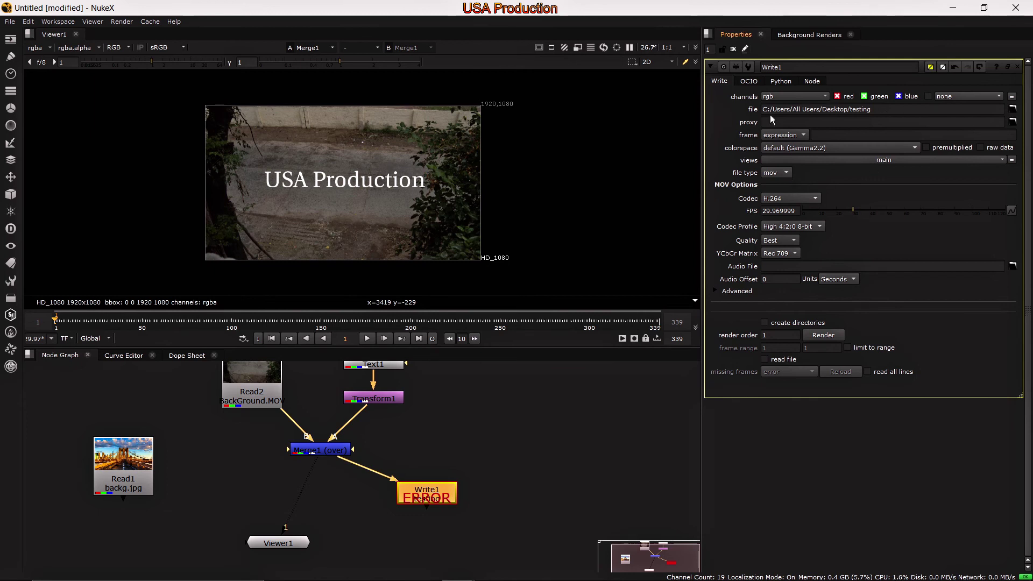
# - Add the .mov extension to Write1's output file path, making it C:/Users/All Users/Desktop/testing.mov
pyautogui.click(1012, 109)
pyautogui.click(410, 282)
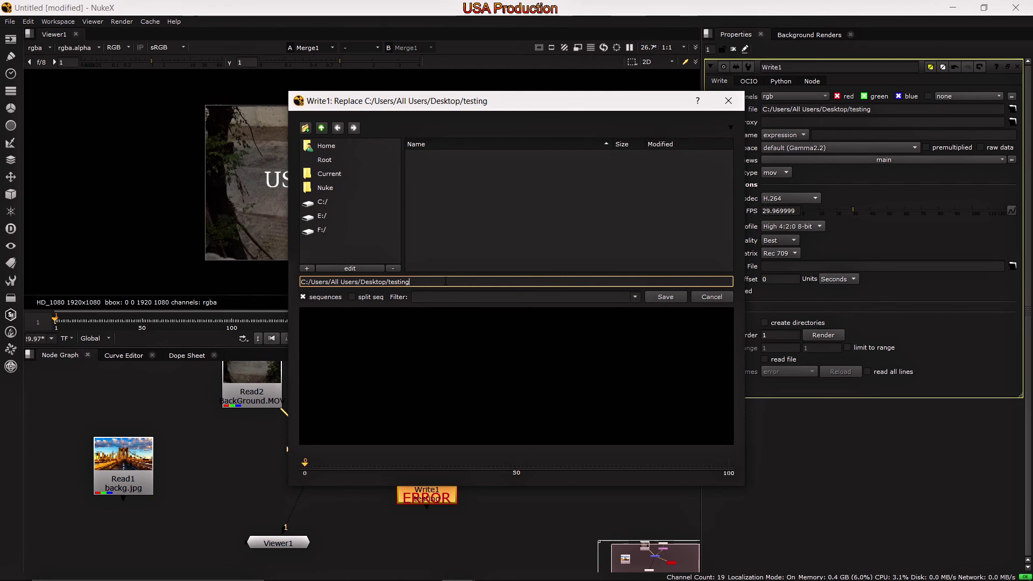
pyautogui.write('.mov')
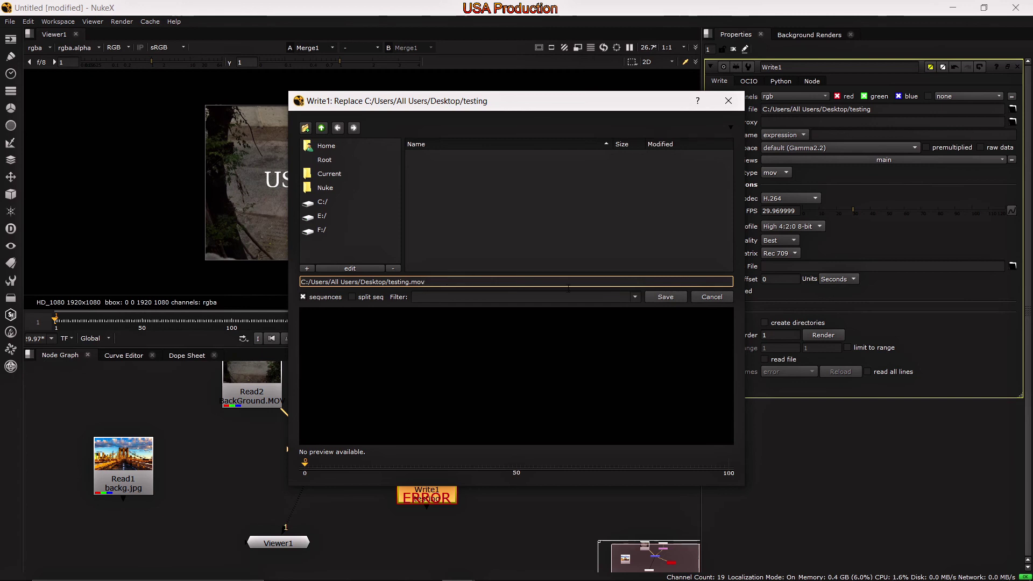
pyautogui.click(664, 298)
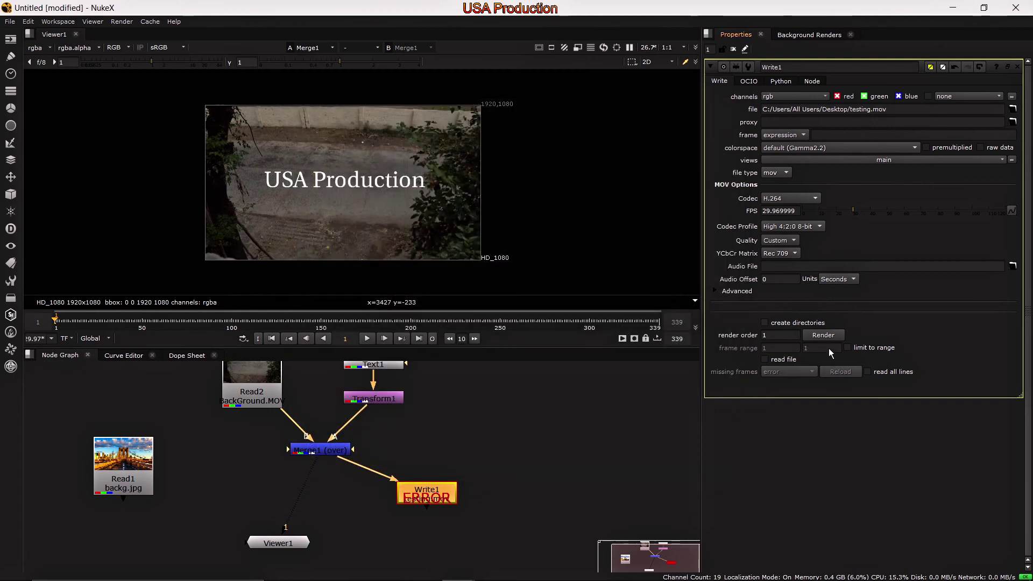
# - Start rendering Write1 to testing.mov over frames 1-339 with Continue on error turned off, and cancel the render partway
pyautogui.click(823, 335)
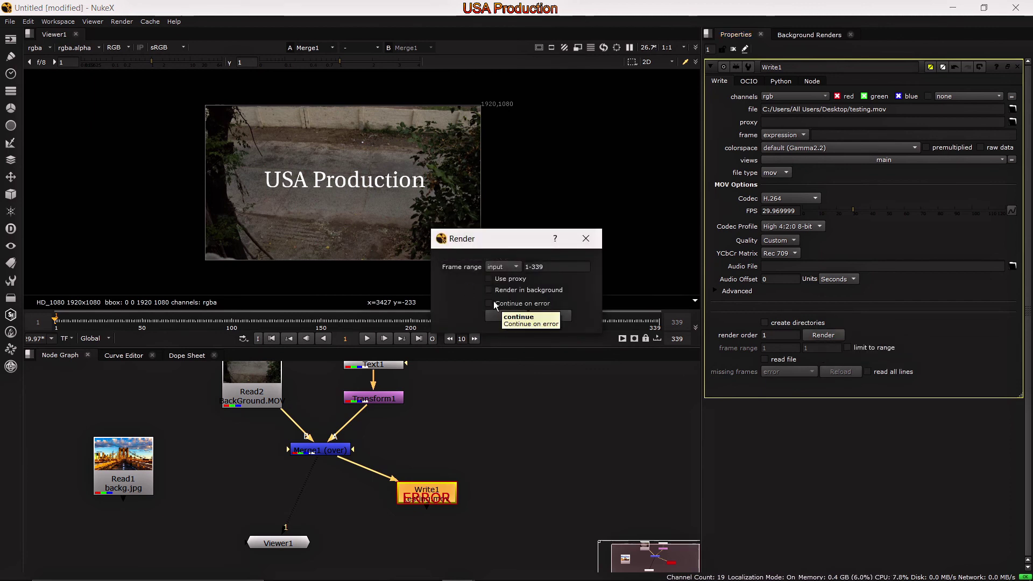
pyautogui.moveTo(495, 241); pyautogui.dragTo(513, 192)
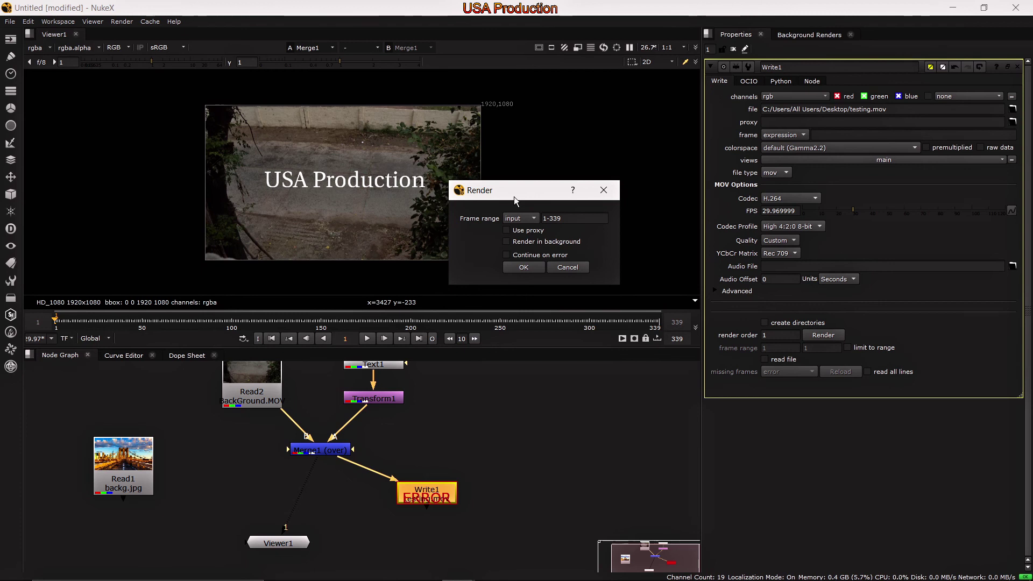
pyautogui.moveTo(515, 197); pyautogui.dragTo(509, 196)
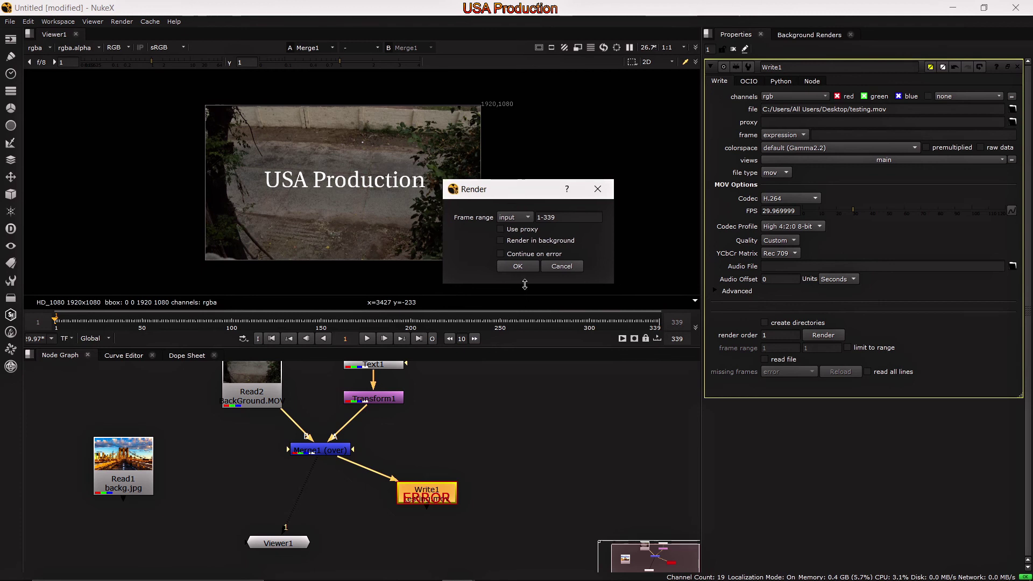
pyautogui.click(519, 266)
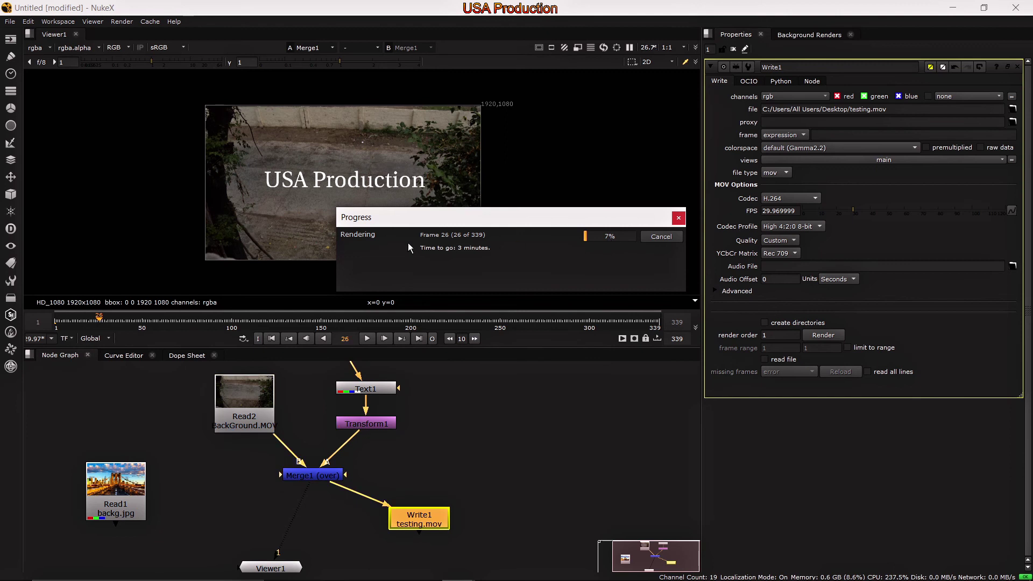
pyautogui.moveTo(479, 221); pyautogui.dragTo(443, 193)
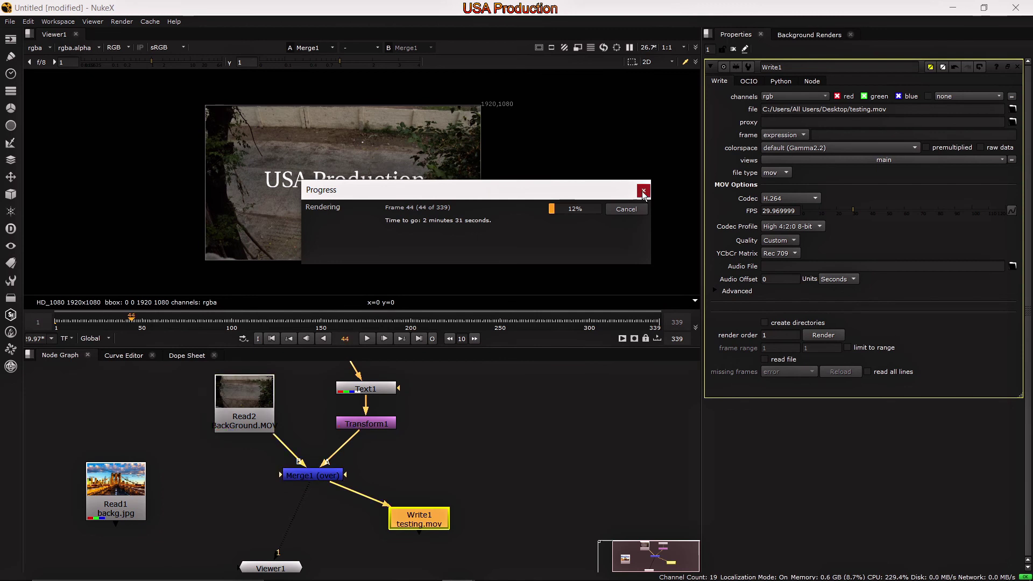
pyautogui.click(626, 208)
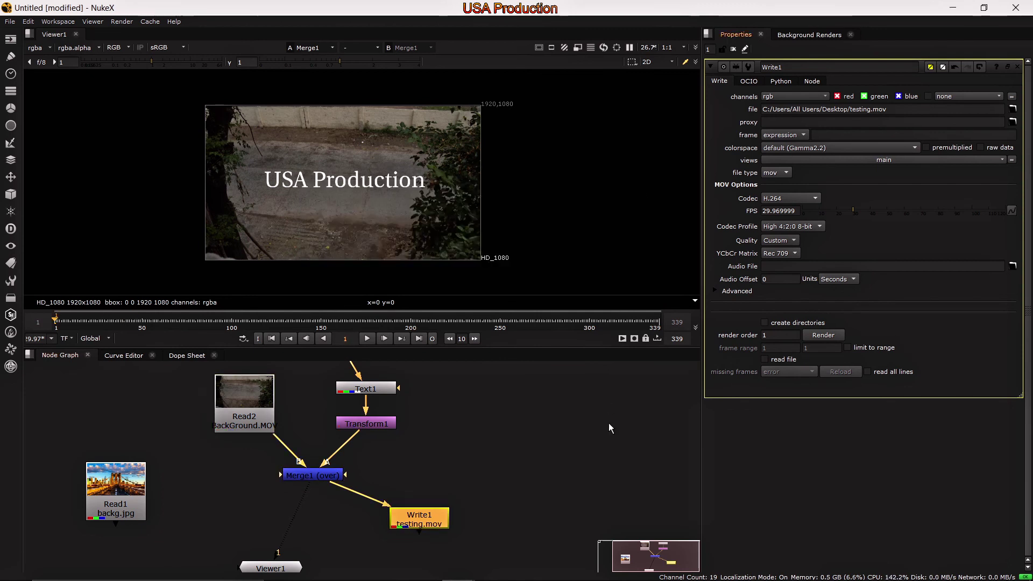
# - Permanently delete the partly rendered video file from the Windows desktop, and switch back to NukeX
pyautogui.click(960, 10)
pyautogui.moveTo(27, 237); pyautogui.dragTo(438, 173)
pyautogui.moveTo(563, 116); pyautogui.dragTo(313, 276)
pyautogui.hotkey('shift', 'Delete')
pyautogui.click(568, 339)
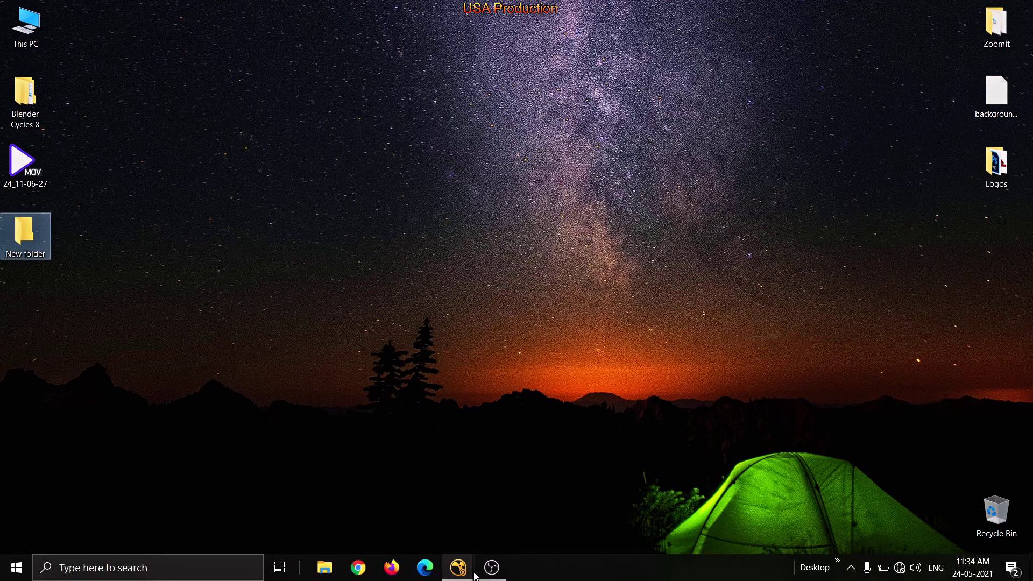
pyautogui.moveTo(459, 564)
pyautogui.click(518, 512)
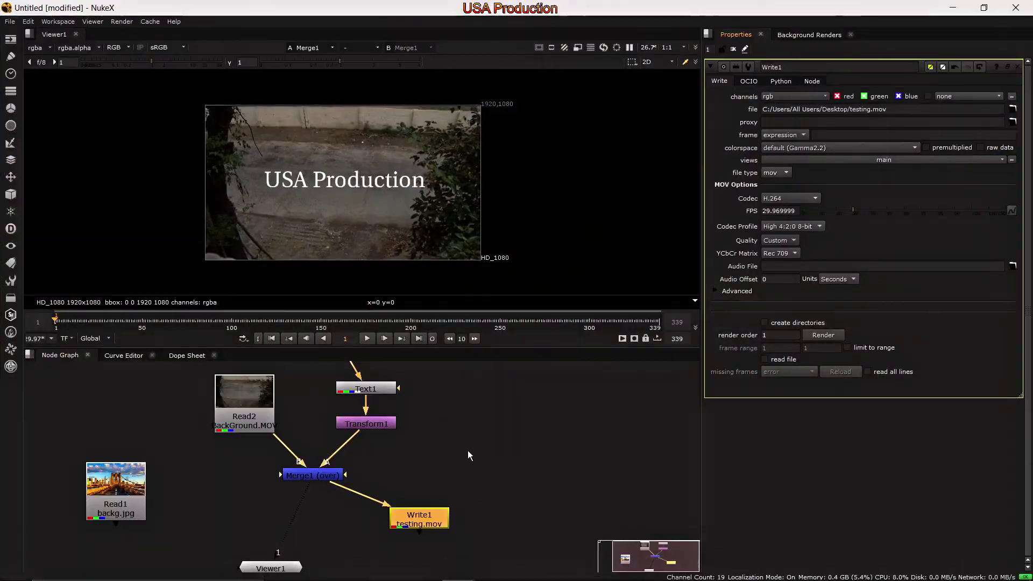
# - Move the Write1 node slightly closer to Viewer1, and create a folder named SEq on drive F:/ for its output
pyautogui.moveTo(490, 500); pyautogui.dragTo(478, 453, button='middle')
pyautogui.moveTo(428, 467); pyautogui.dragTo(398, 478)
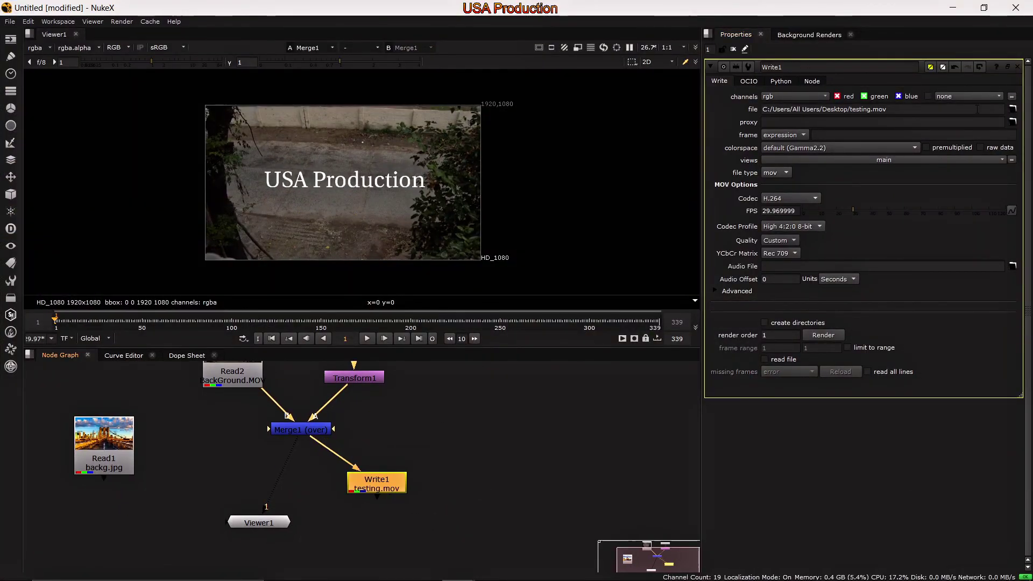
pyautogui.click(1013, 111)
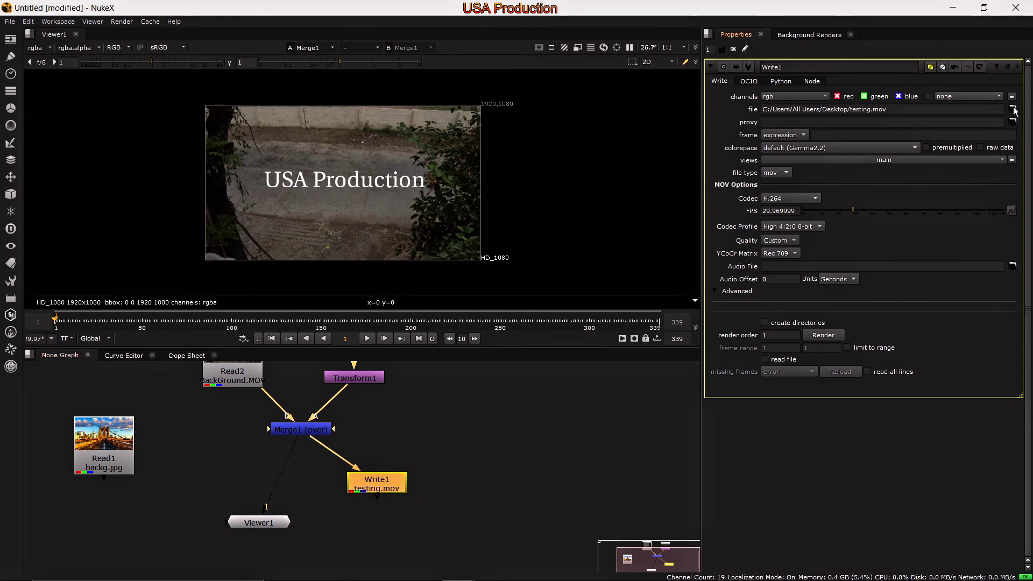
pyautogui.click(322, 230)
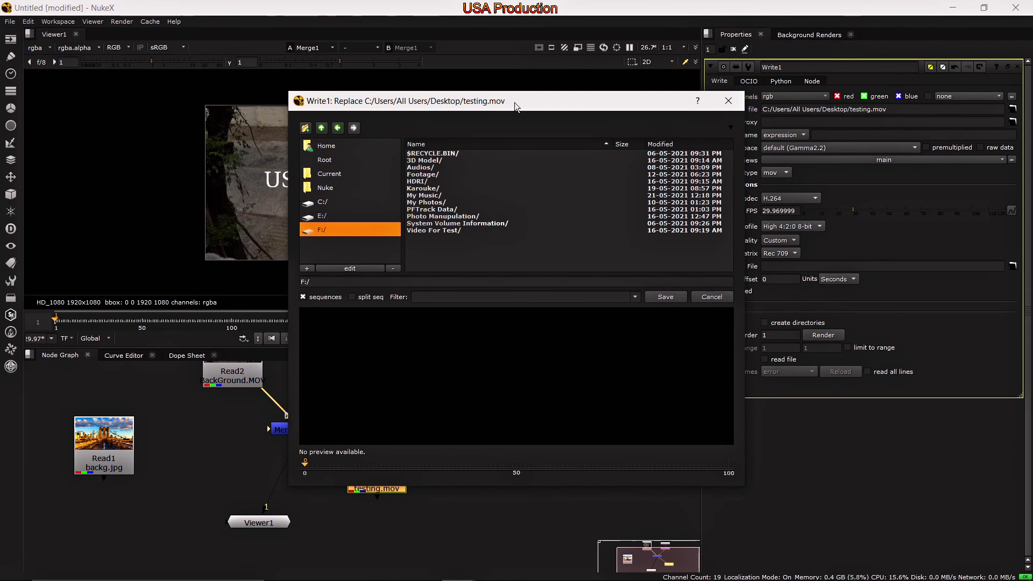
pyautogui.moveTo(514, 102); pyautogui.dragTo(534, 72)
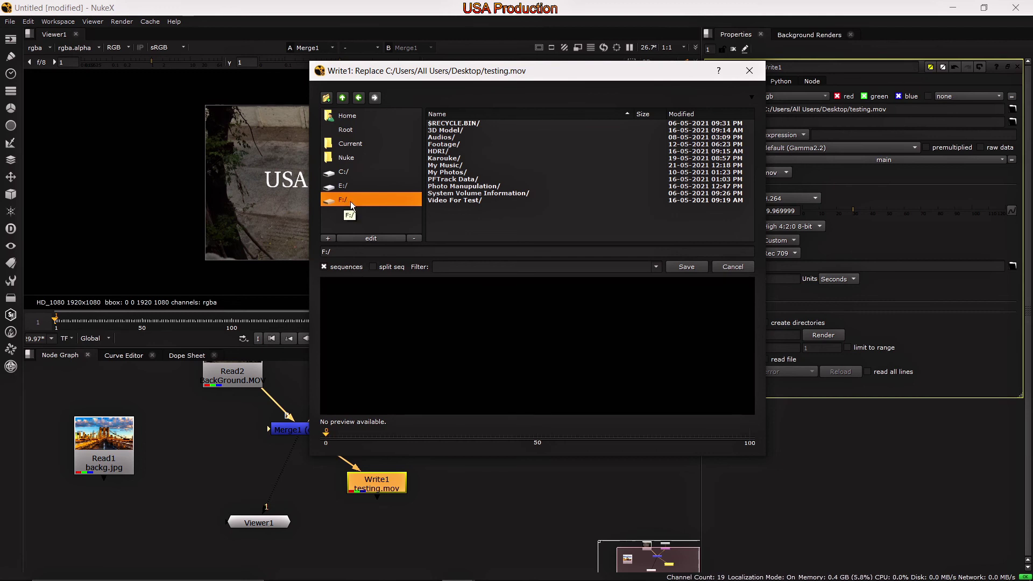
pyautogui.click(326, 98)
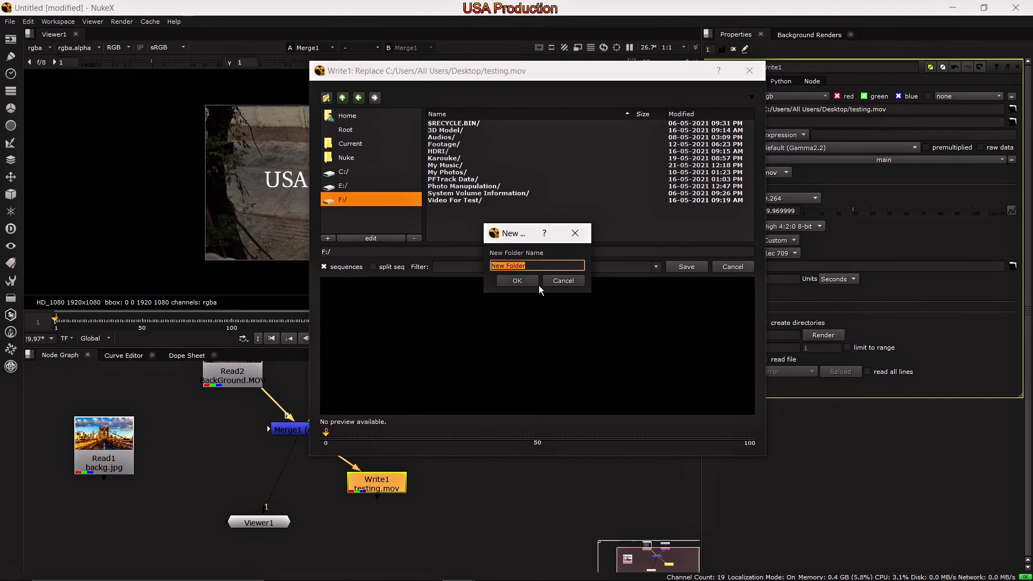
pyautogui.write('SEq')
pyautogui.click(520, 280)
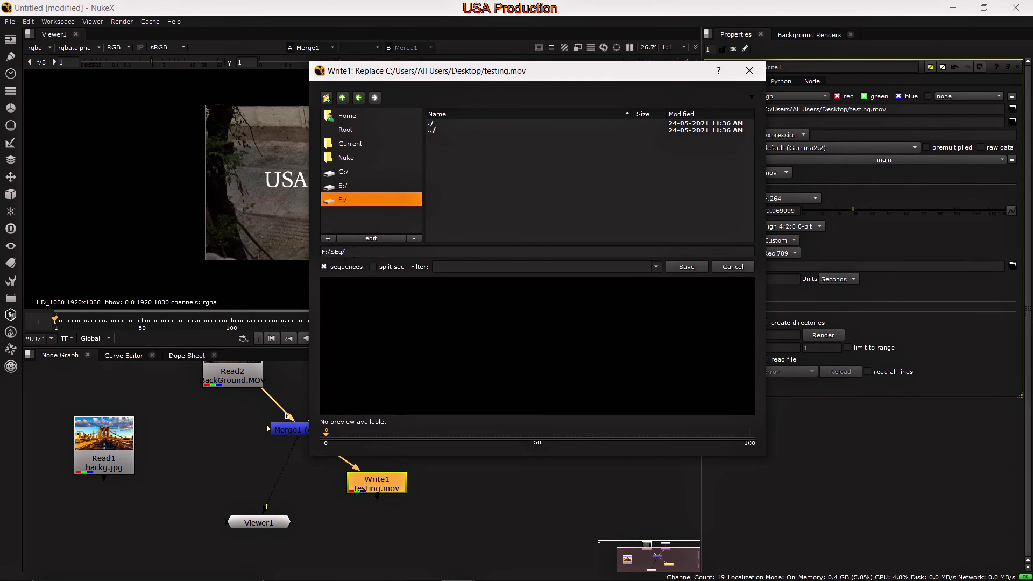
# - Enter testing_ as the start of the output file name inside the F:/SEq/ folder
pyautogui.click(354, 252)
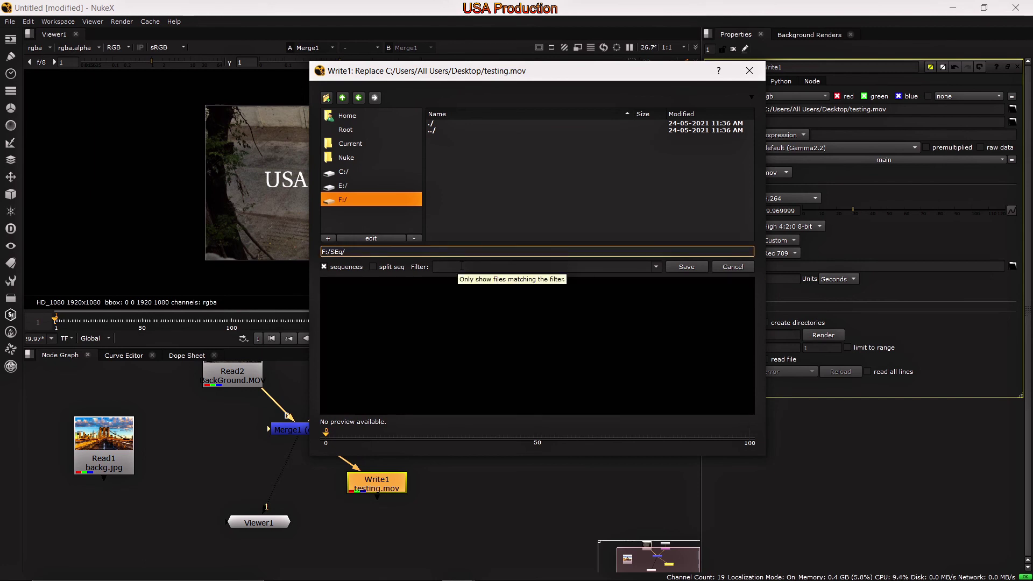
pyautogui.write('testing')
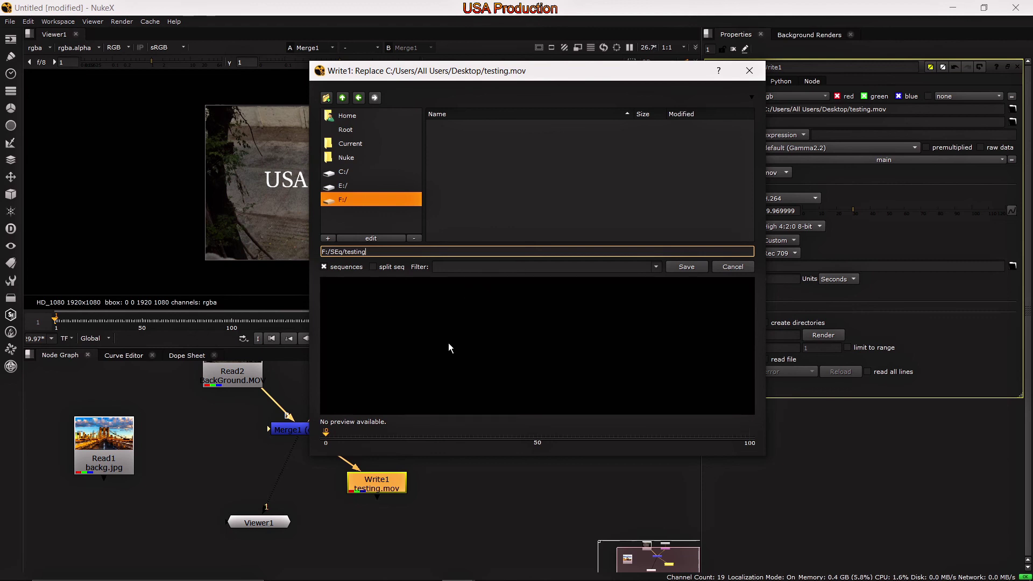
pyautogui.write('_')
pyautogui.moveTo(560, 77); pyautogui.dragTo(297, 102)
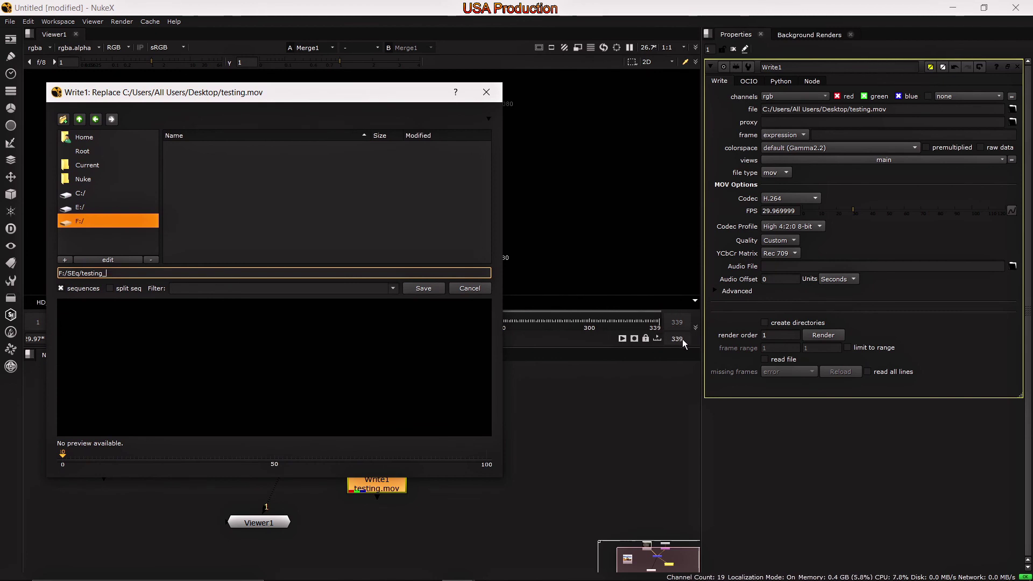
pyautogui.moveTo(344, 94); pyautogui.dragTo(561, 74)
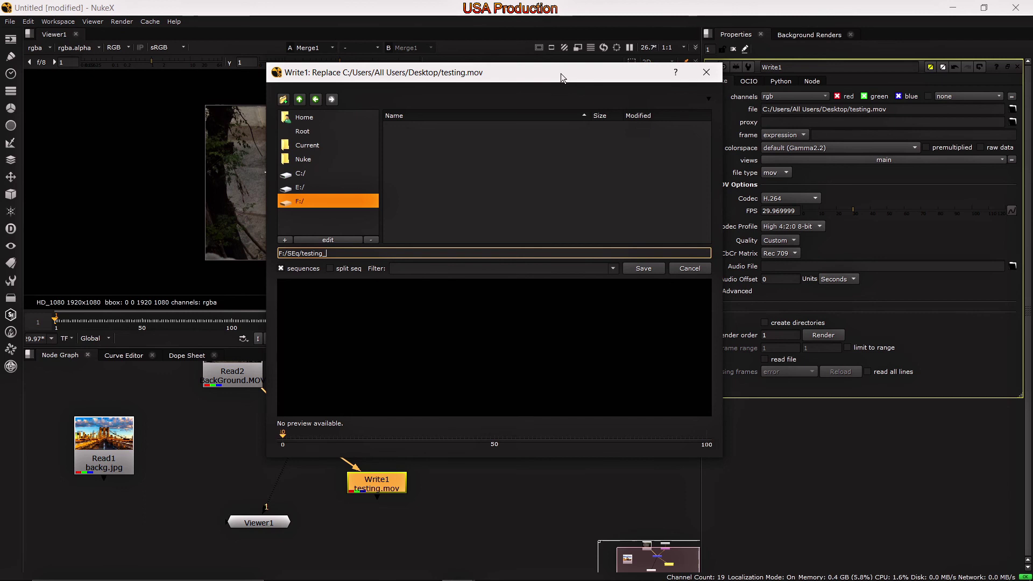
# - Append four # characters as frame-number padding, making the output path F:/SEq/testing_####
pyautogui.write('###')
pyautogui.moveTo(534, 75); pyautogui.dragTo(371, 73)
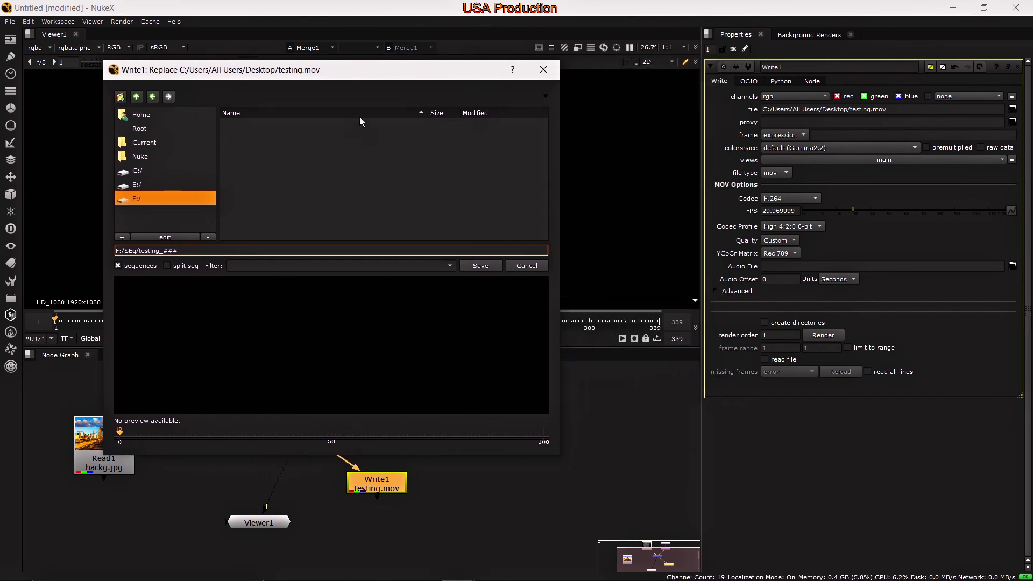
pyautogui.moveTo(308, 73); pyautogui.dragTo(504, 66)
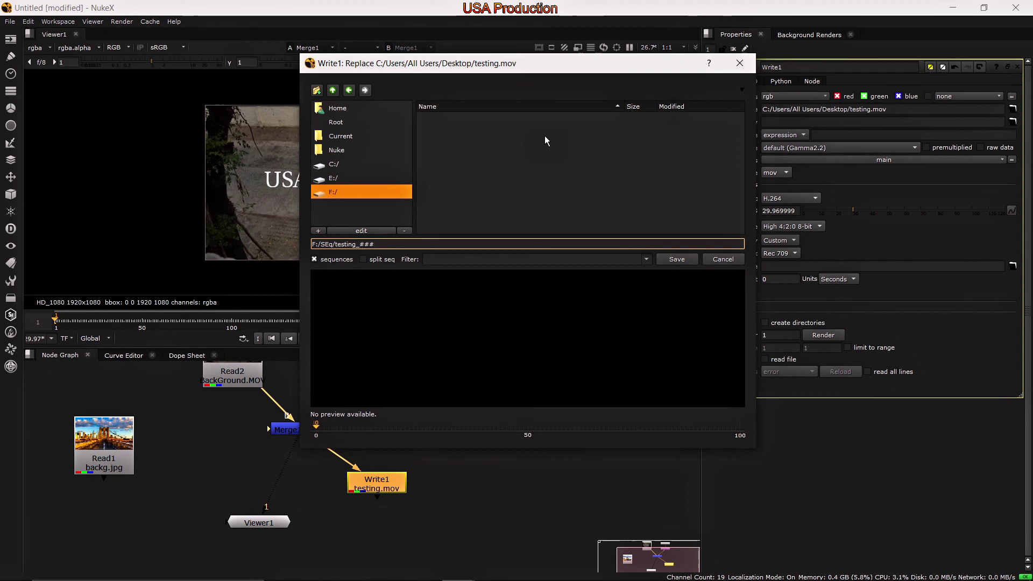
pyautogui.write('#')
pyautogui.moveTo(580, 65); pyautogui.dragTo(361, 66)
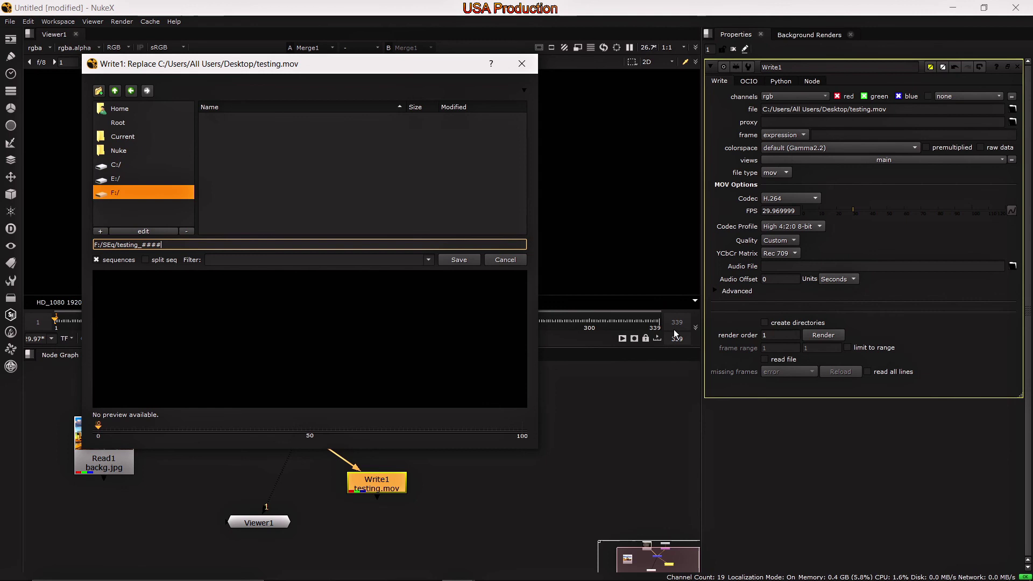
pyautogui.moveTo(316, 67); pyautogui.dragTo(467, 53)
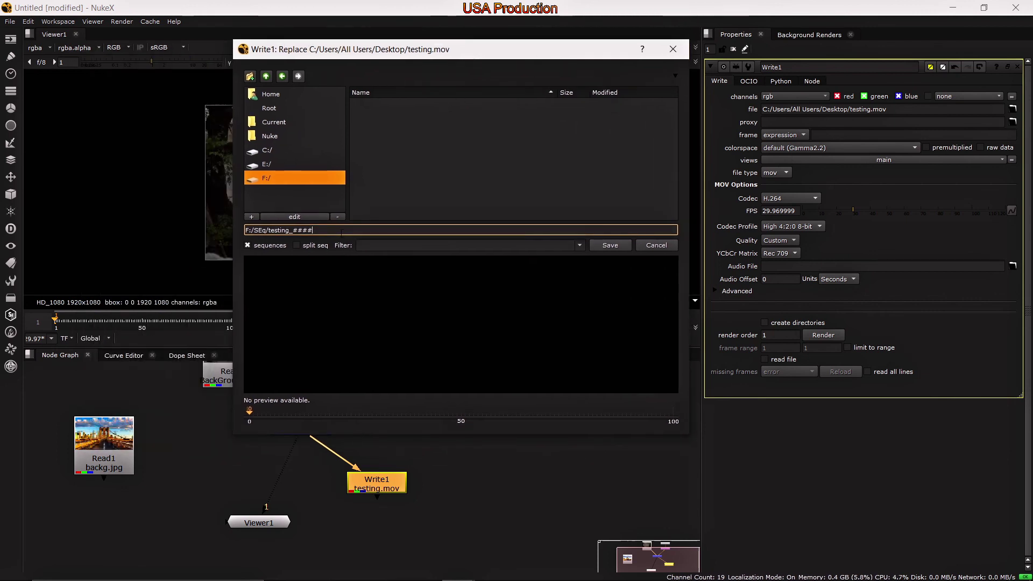
# - Try longer # padding, trim it back to four characters, and save F:/SEq/testing_#### as Write1's output path
pyautogui.write('###')
pyautogui.press('BackSpace')
pyautogui.press('BackSpace')
pyautogui.press('BackSpace')
pyautogui.press('BackSpace')
pyautogui.click(606, 246)
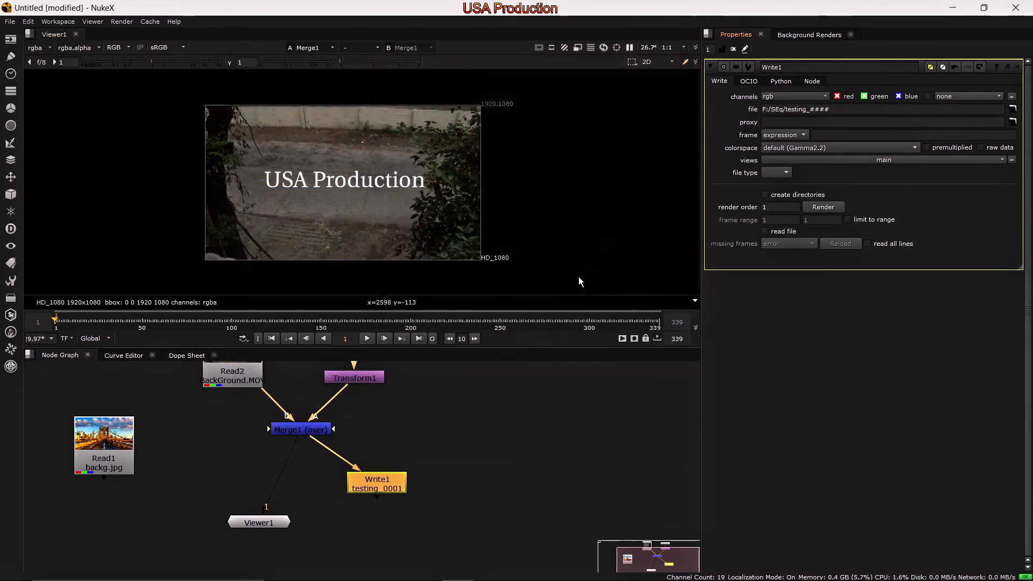
# - Set Write1's file type to png with a 16 bit data type
pyautogui.click(789, 173)
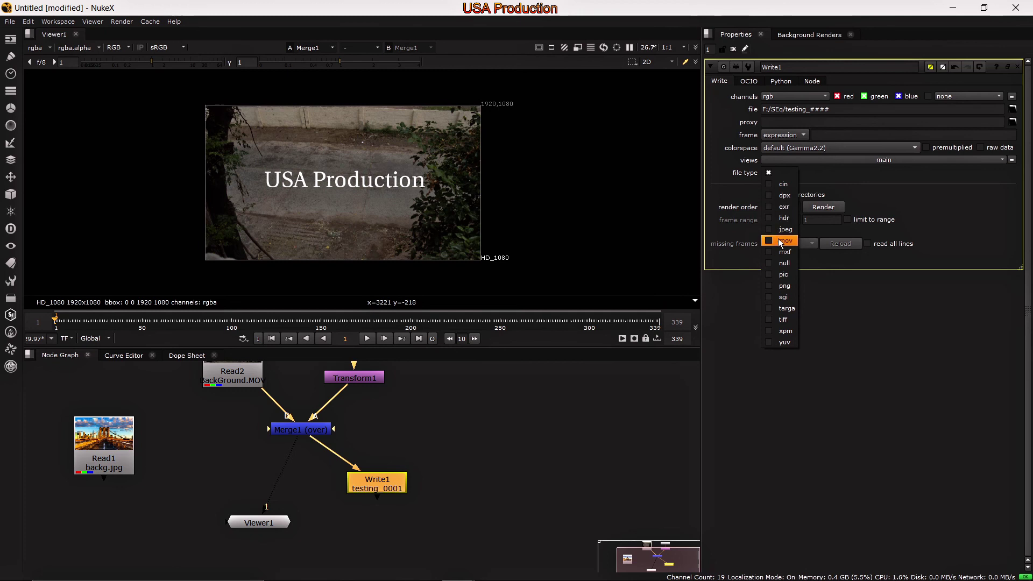
pyautogui.click(786, 289)
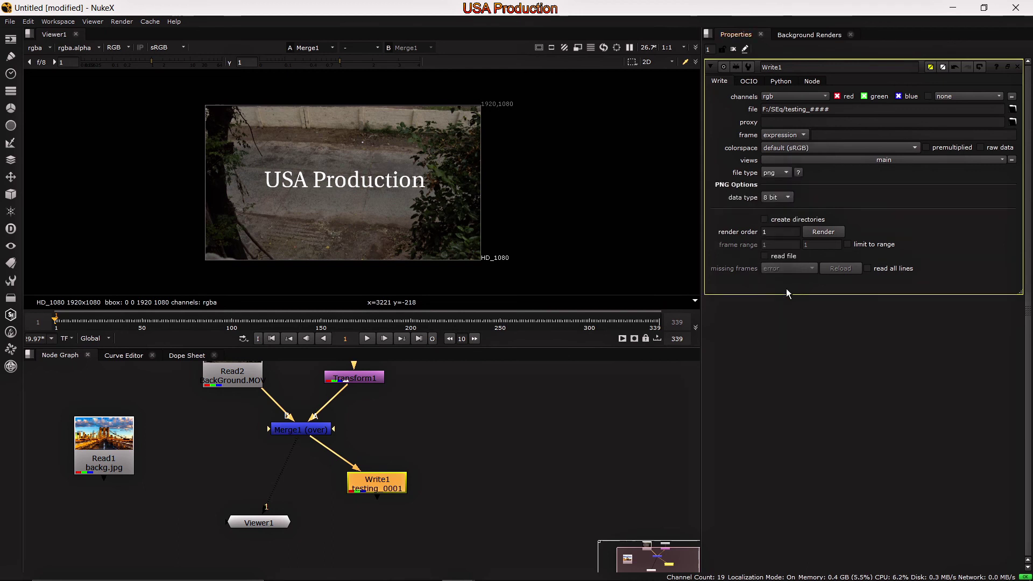
pyautogui.click(788, 198)
pyautogui.click(790, 210)
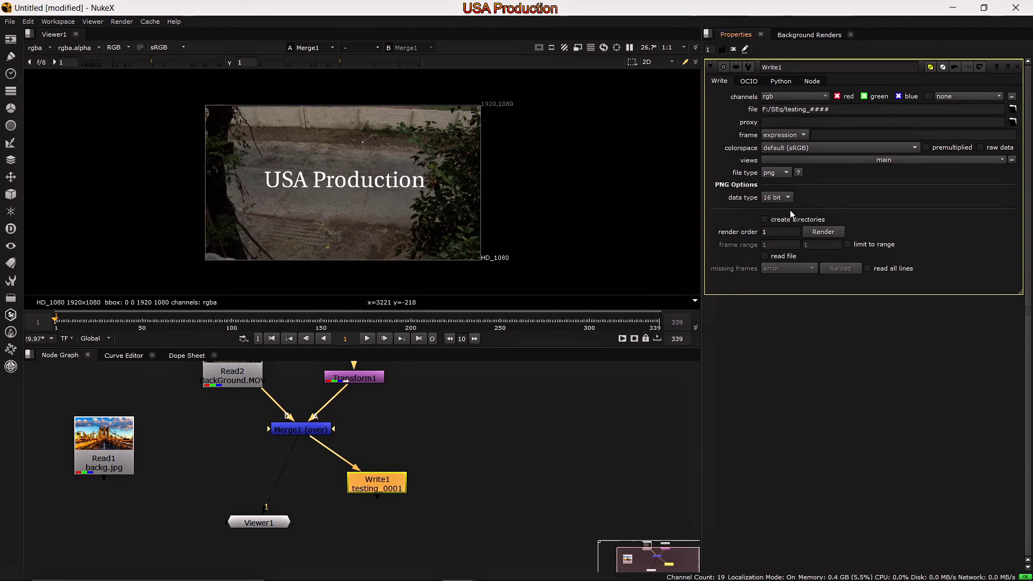
# - Start rendering Write1's PNG sequence over frames 1-339 with Continue on error turned off, and stop it after the first few frames
pyautogui.click(825, 231)
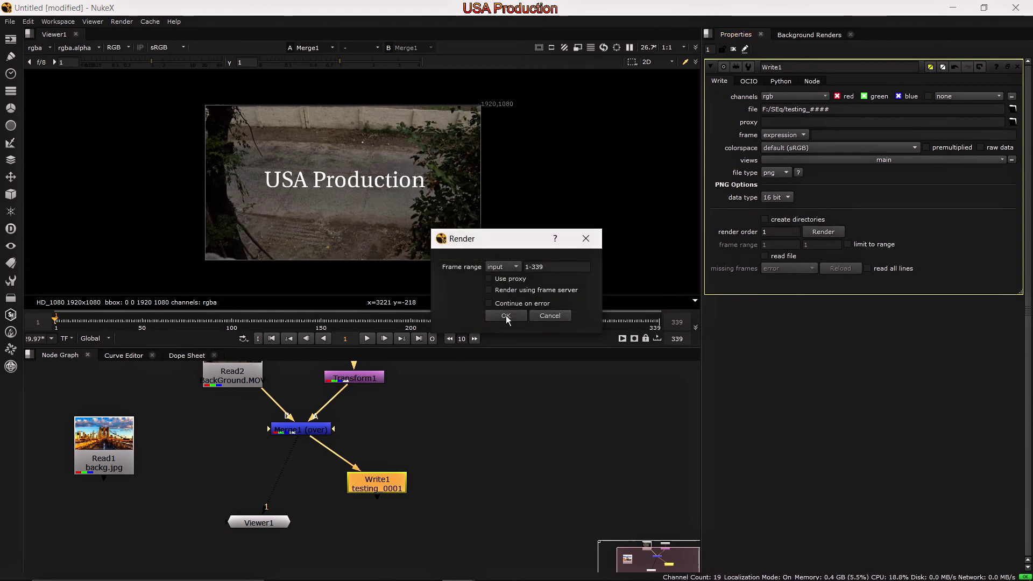
pyautogui.click(506, 316)
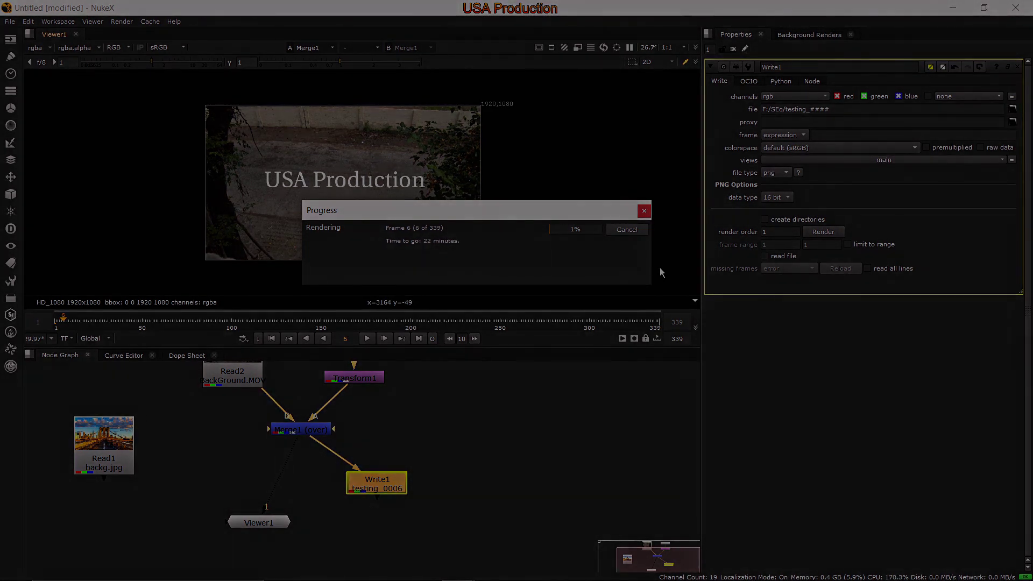
pyautogui.click(645, 210)
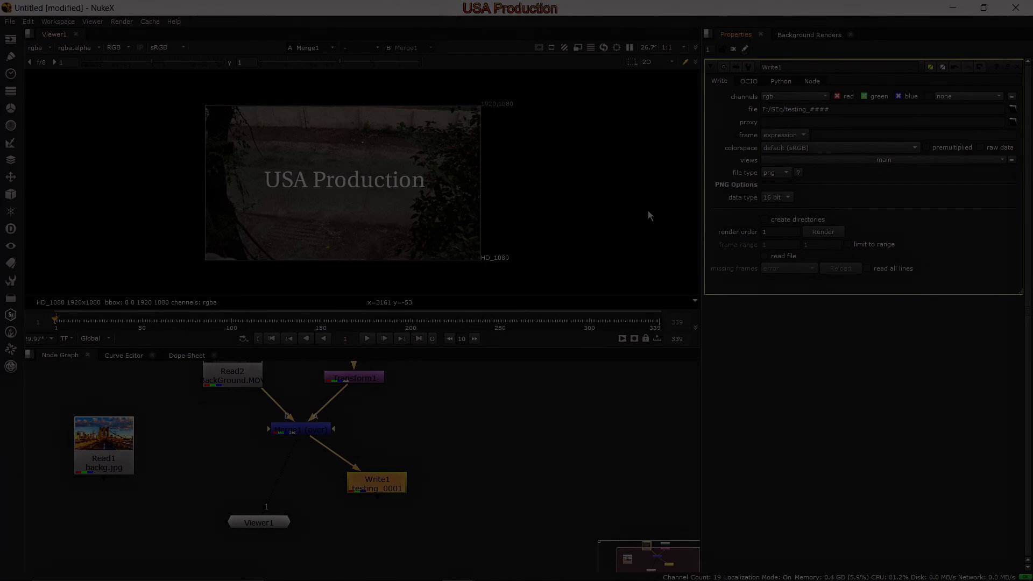
pyautogui.moveTo(455, 578)
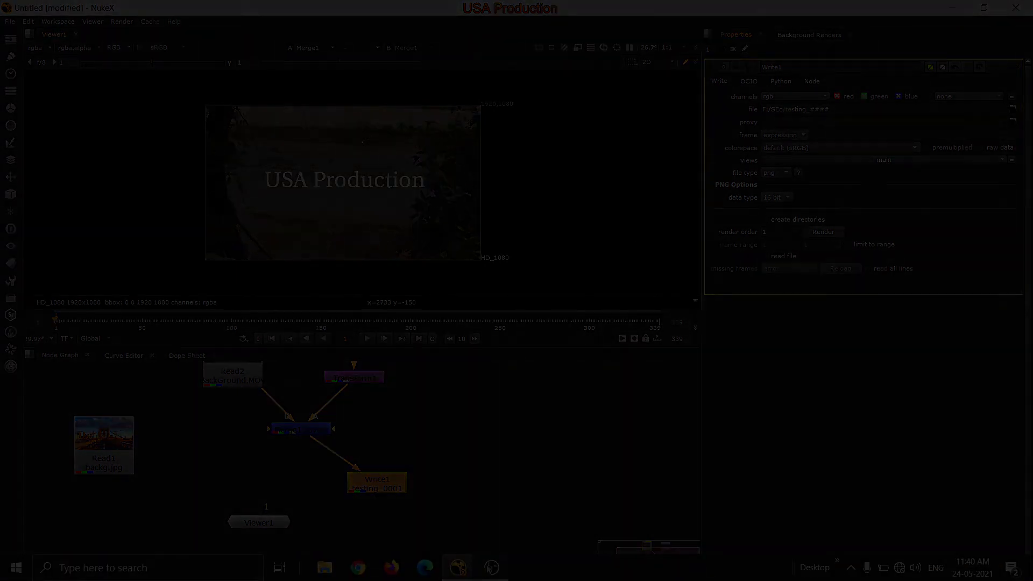
pyautogui.click(492, 574)
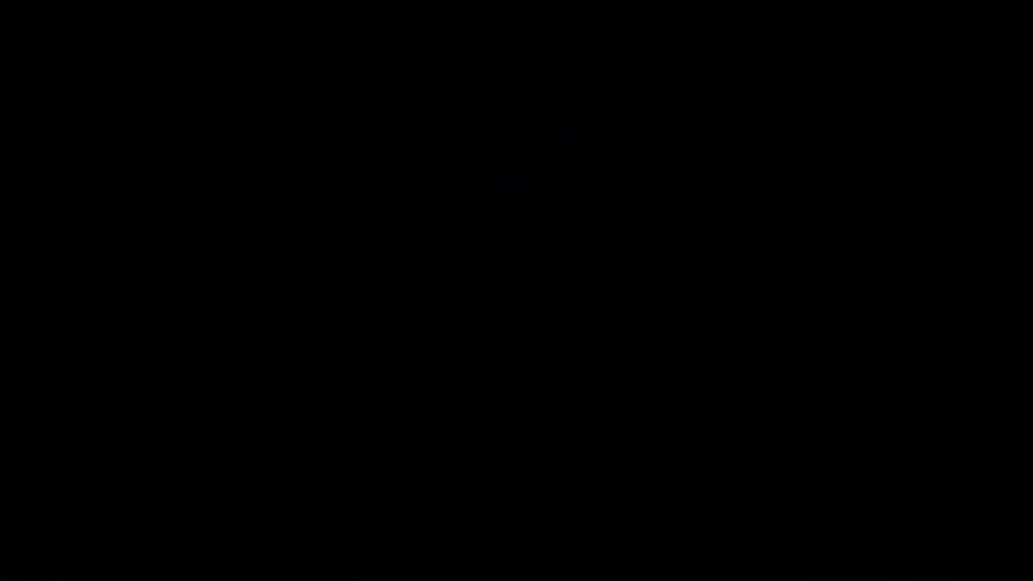